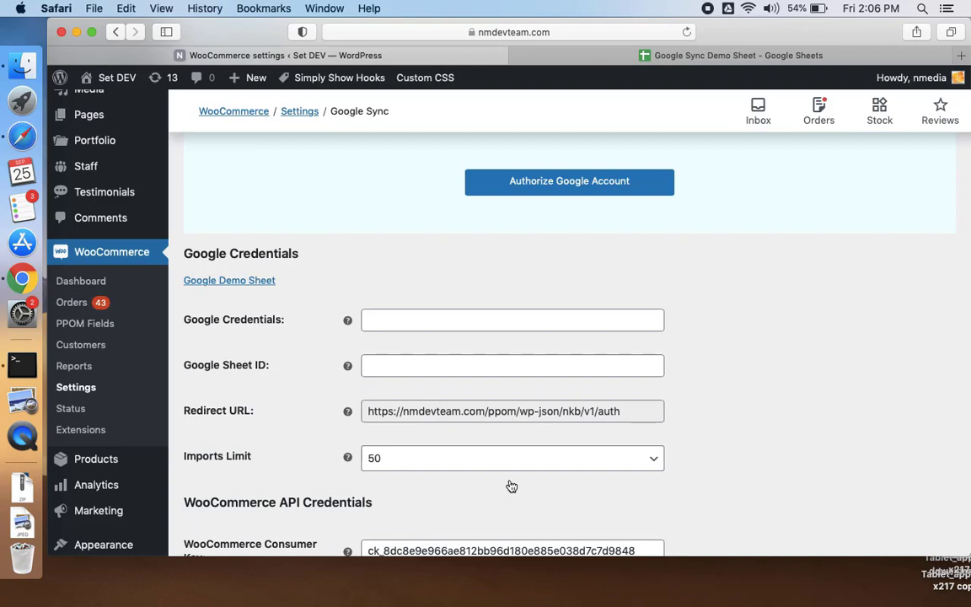
- Bring up the Google APIs & Services dashboard for the Quickstart project in Chrome
scroll(489, 387, up, 2)
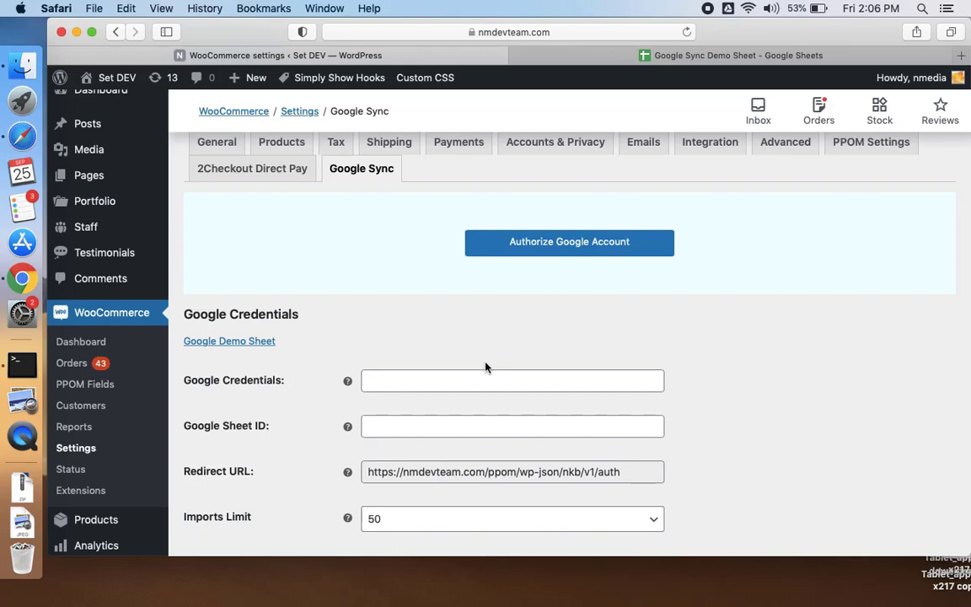
scroll(485, 367, down, 3)
scroll(486, 364, up, 2)
scroll(483, 361, down, 2)
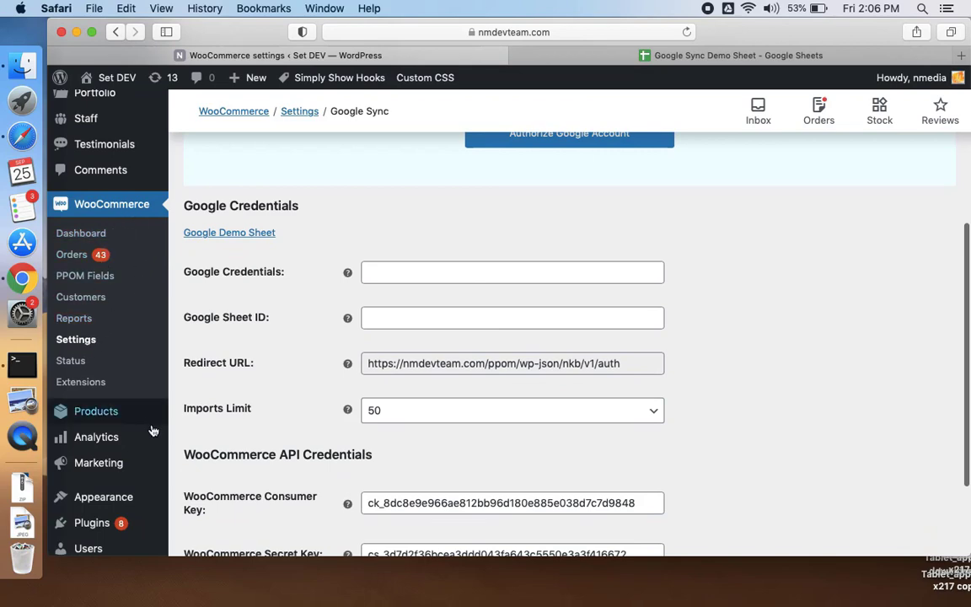
scroll(352, 254, up, 1)
scroll(352, 255, up, 3)
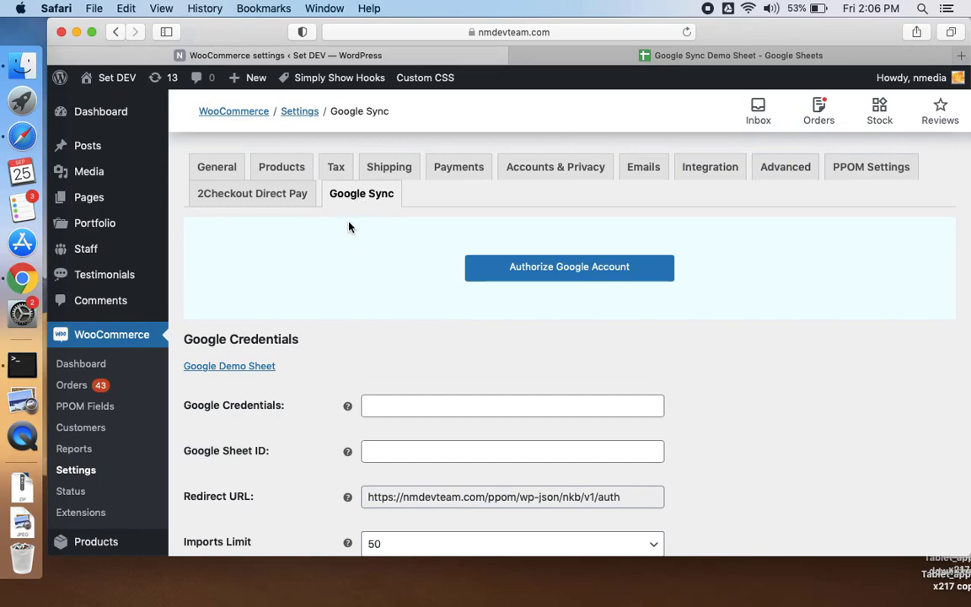
scroll(458, 280, down, 6)
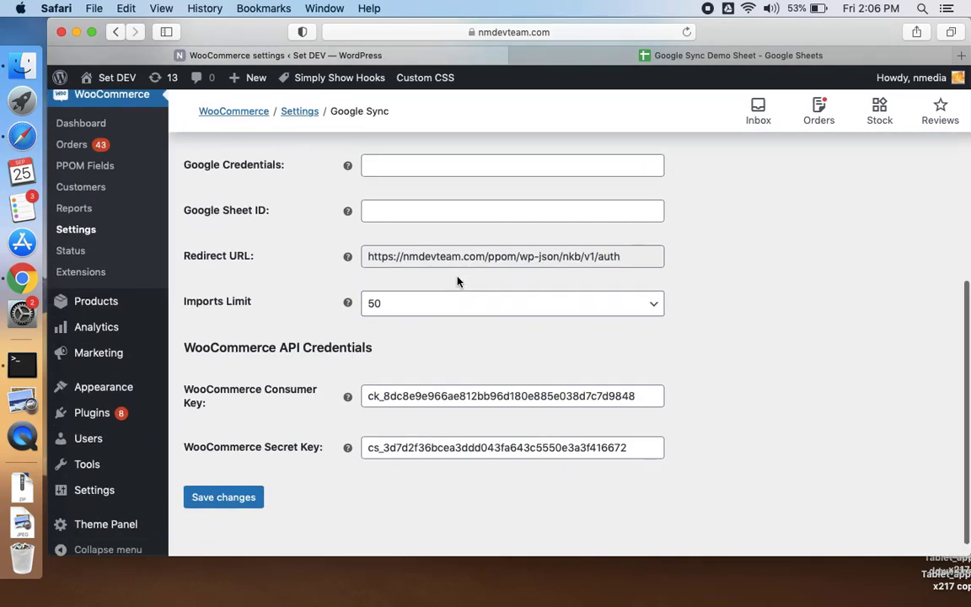
scroll(458, 281, up, 2)
scroll(458, 281, down, 3)
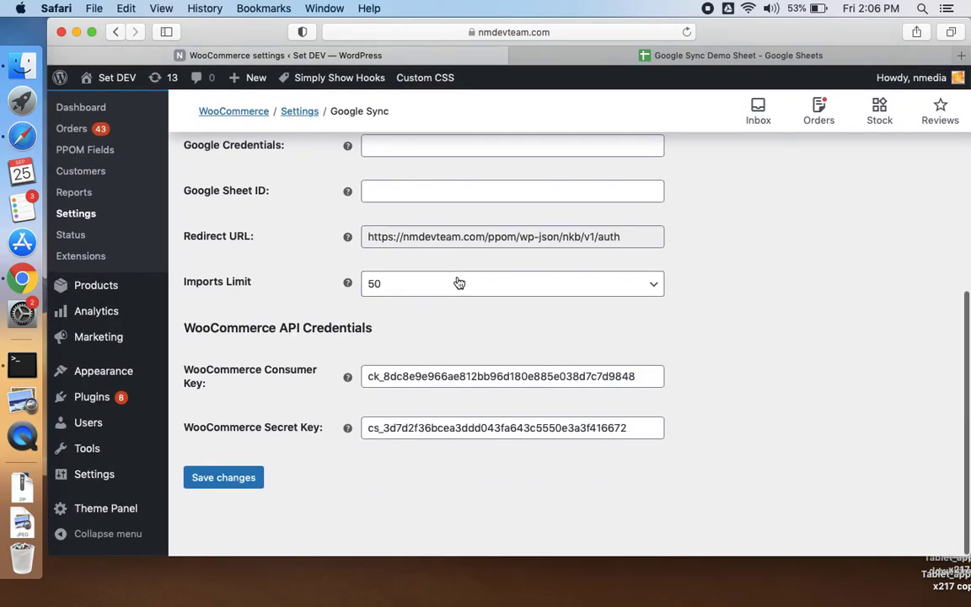
scroll(458, 280, up, 3)
scroll(457, 281, down, 1)
scroll(458, 281, up, 3)
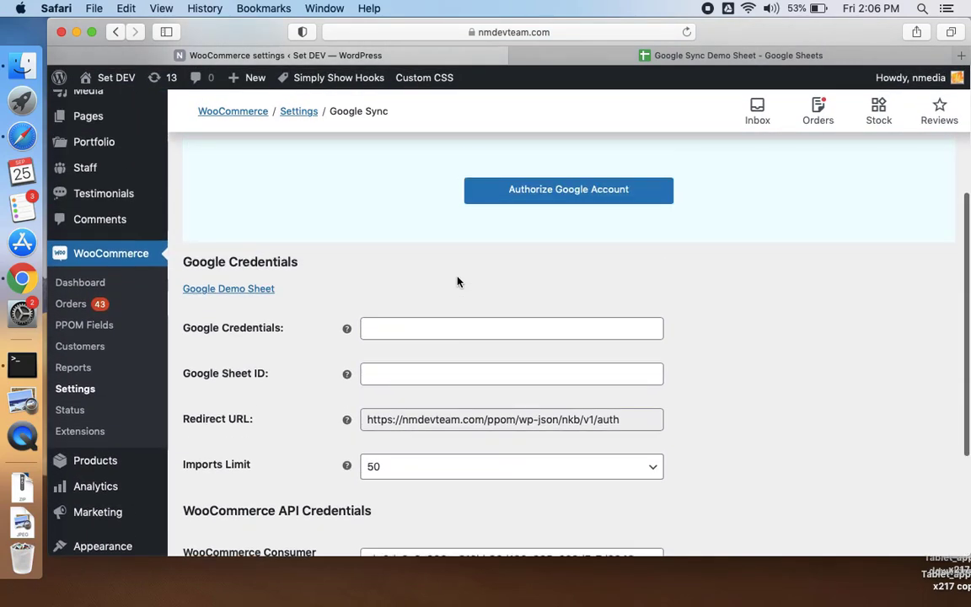
scroll(457, 278, down, 3)
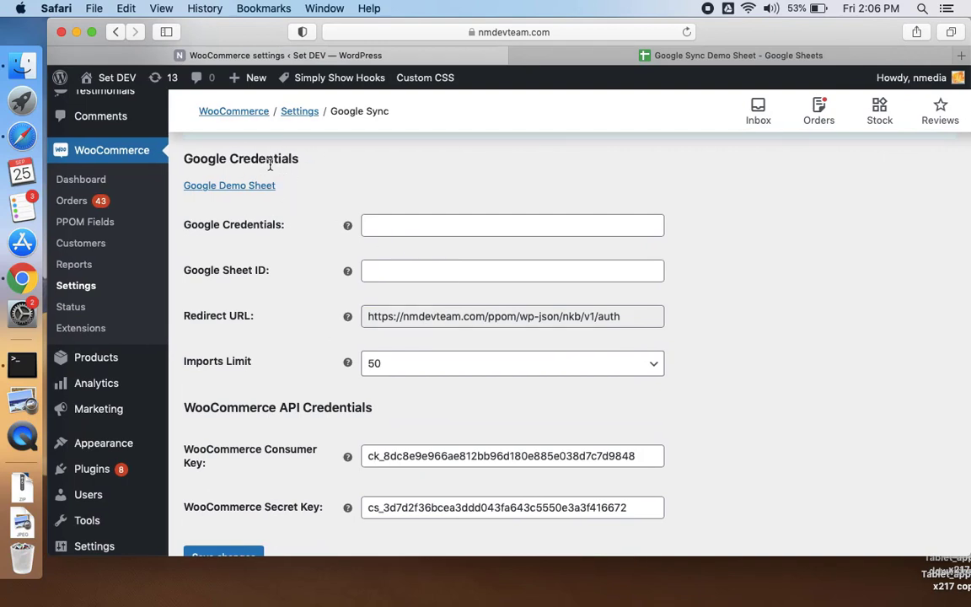
scroll(268, 309, down, 2)
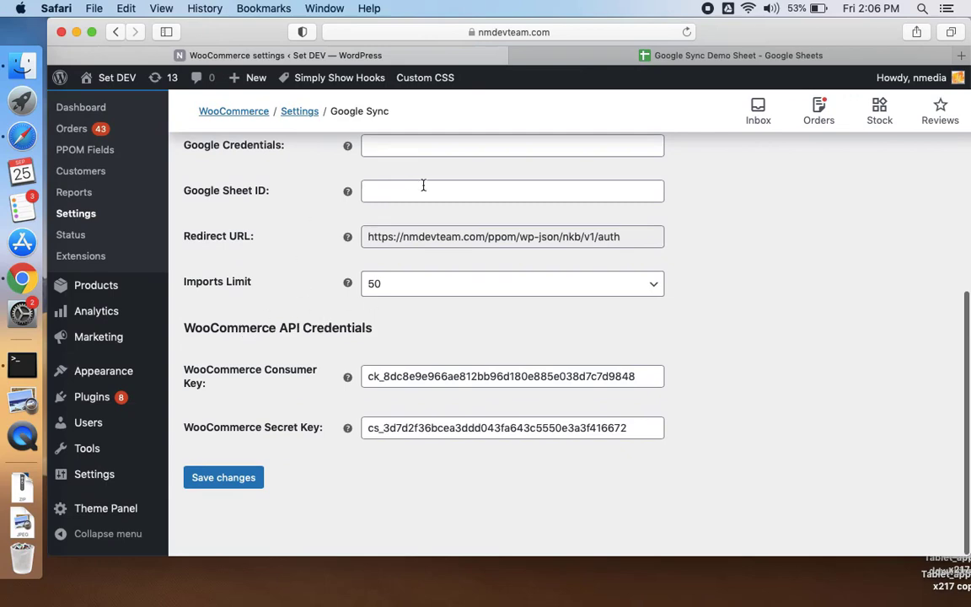
scroll(383, 266, up, 3)
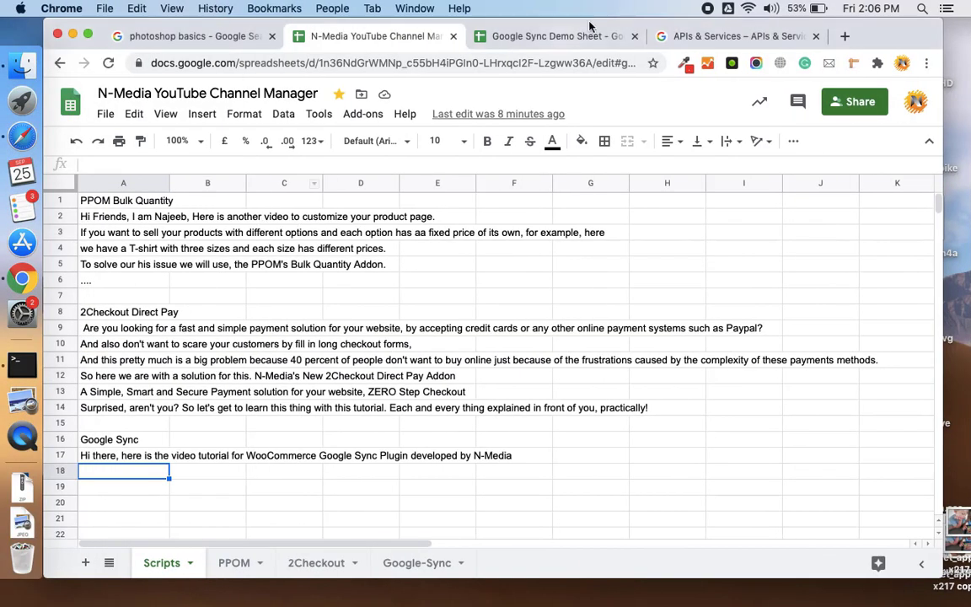
click(727, 36)
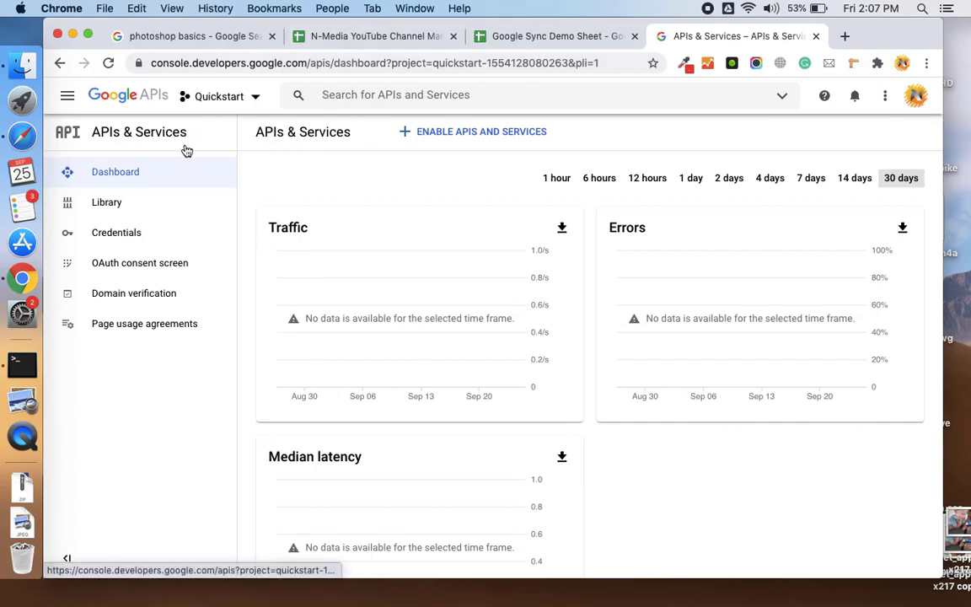
- Create a new Google Cloud project named MyStore-GoogleSync from the project selector
click(257, 100)
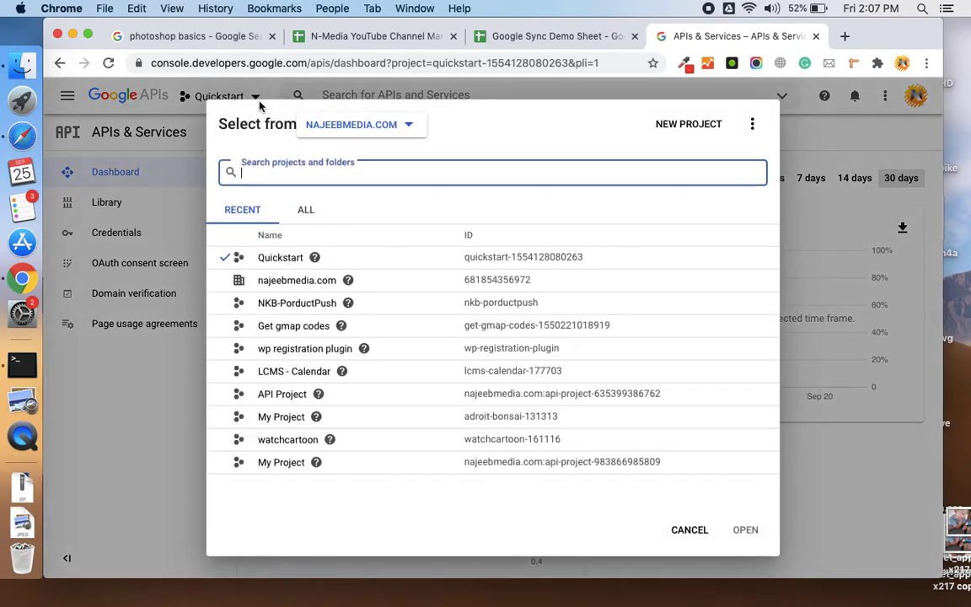
click(691, 128)
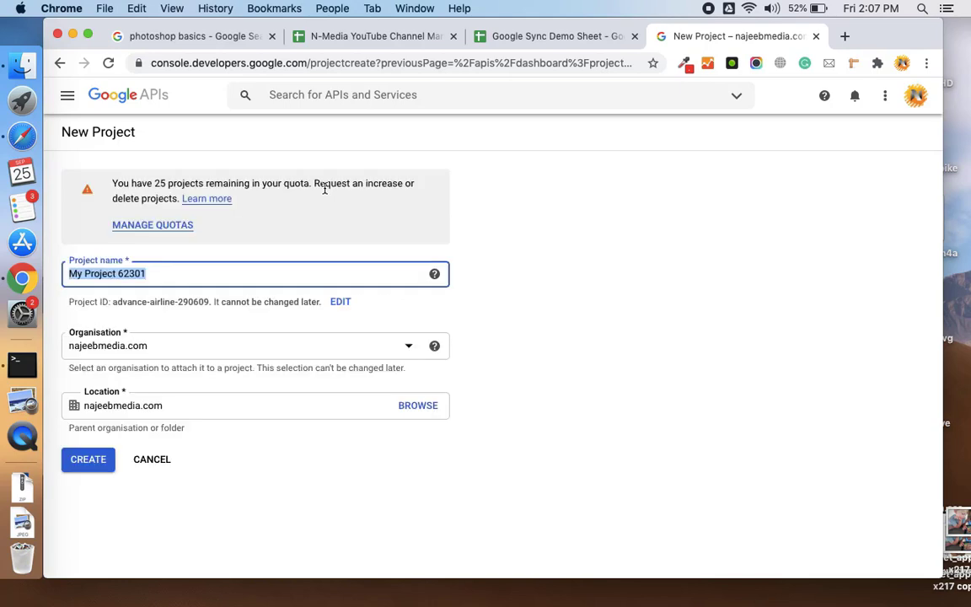
text(MyS)
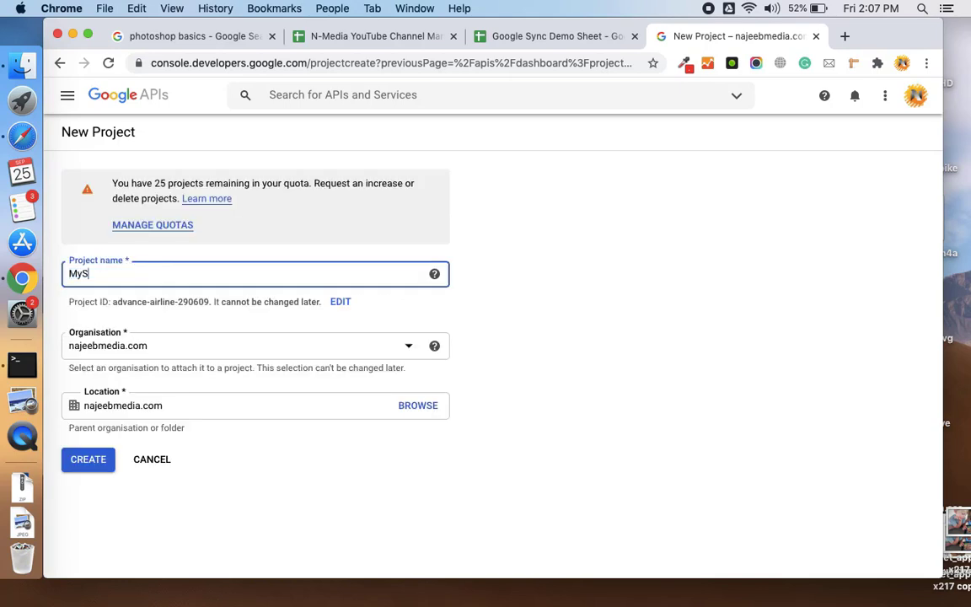
text(tore-GoogleSync)
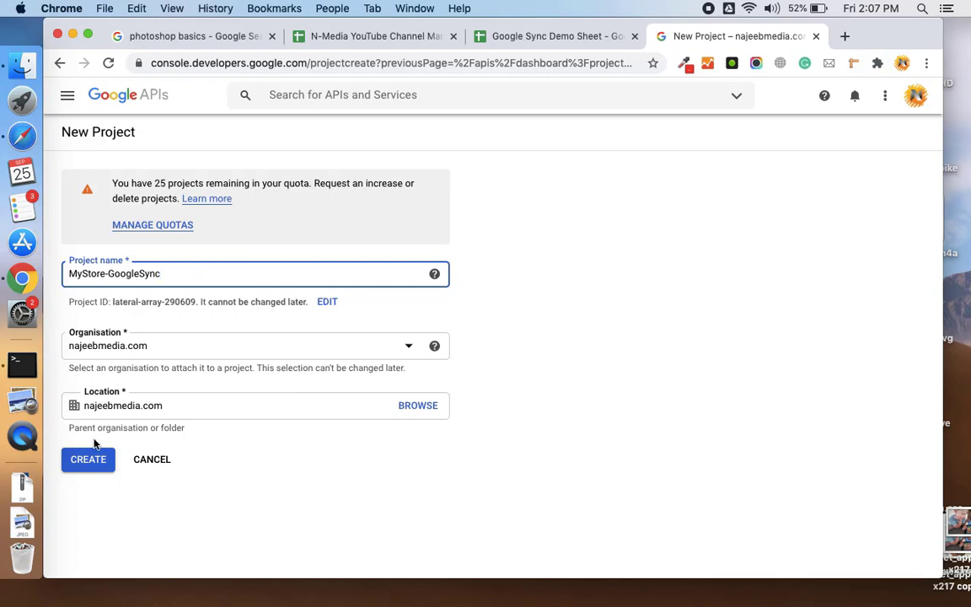
click(98, 466)
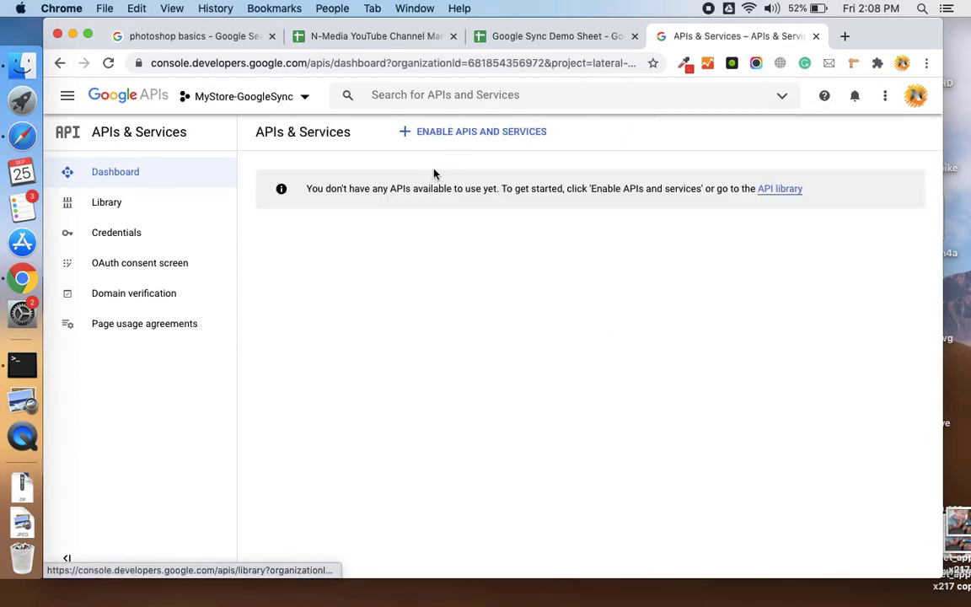
- Search the API library for 'she' and enable the Google Sheets API
click(480, 134)
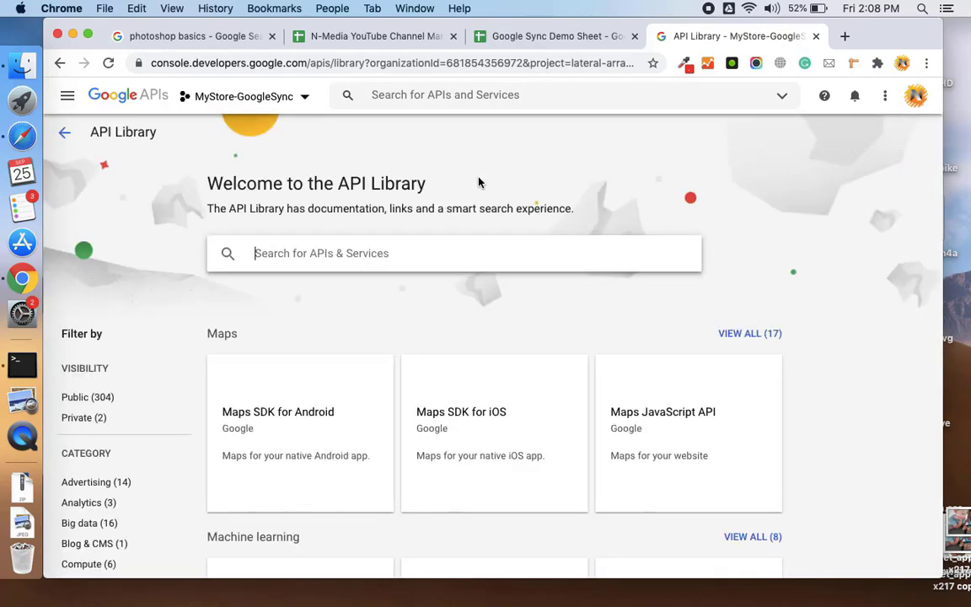
text(sheet)
key(Return)
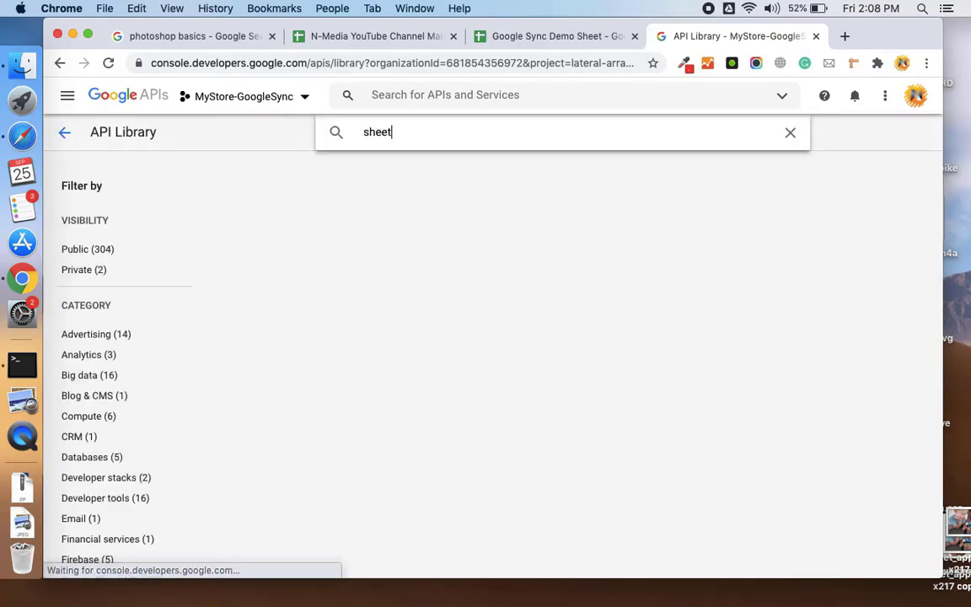
click(367, 259)
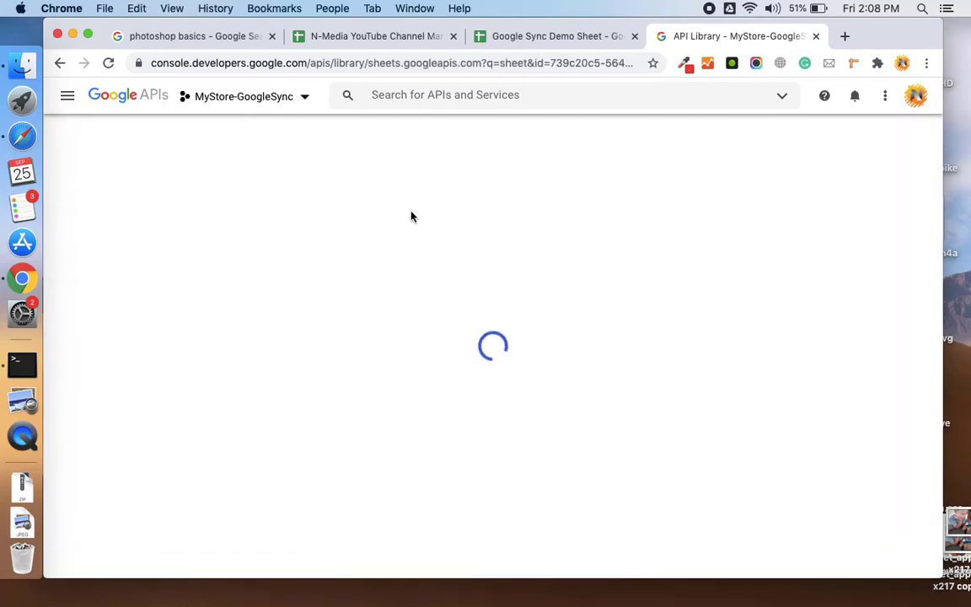
click(202, 302)
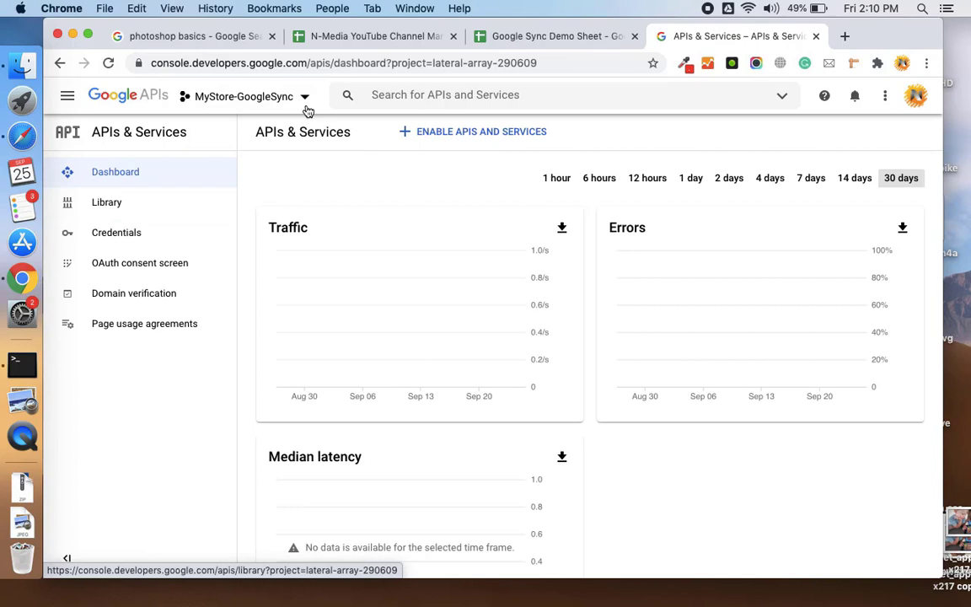
- From the Credentials page, create an OAuth consent screen with External user type
click(145, 245)
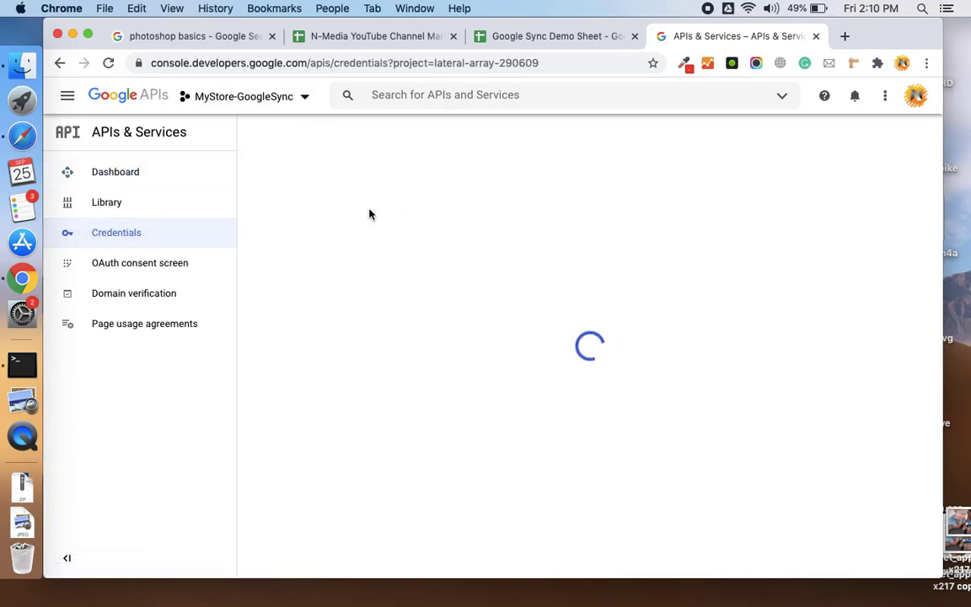
click(163, 242)
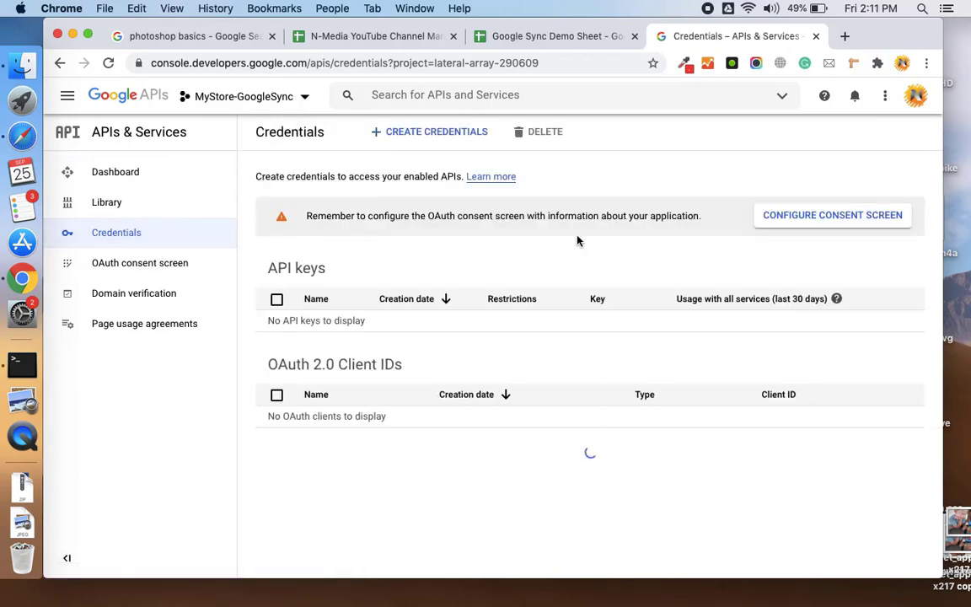
click(806, 216)
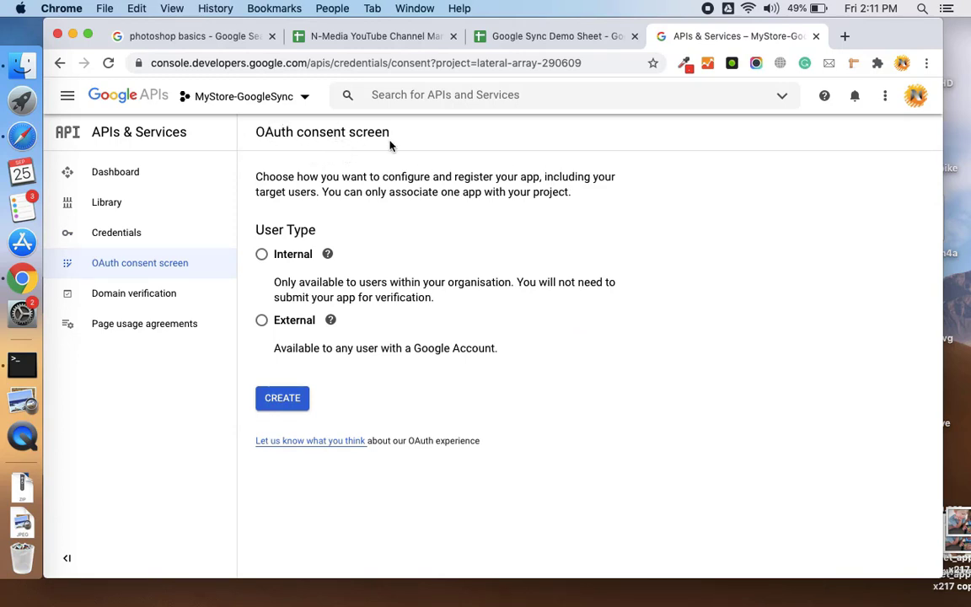
click(262, 320)
click(458, 352)
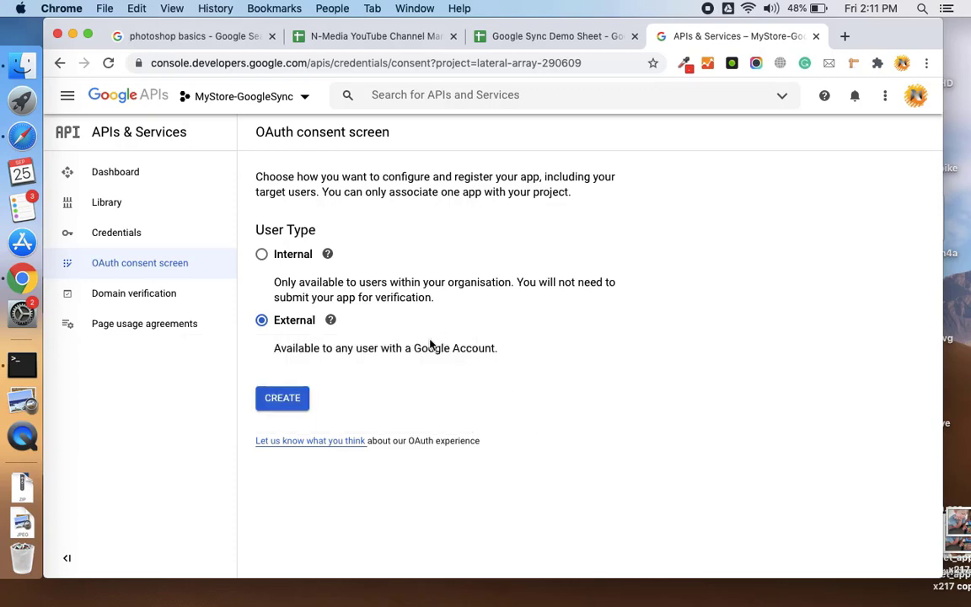
click(286, 397)
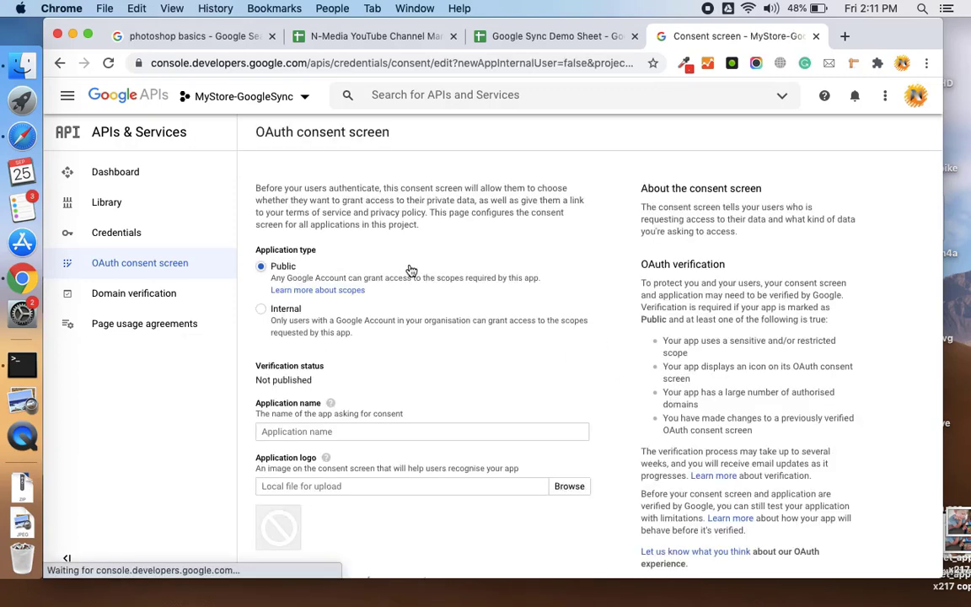
scroll(404, 274, down, 3)
scroll(410, 269, down, 3)
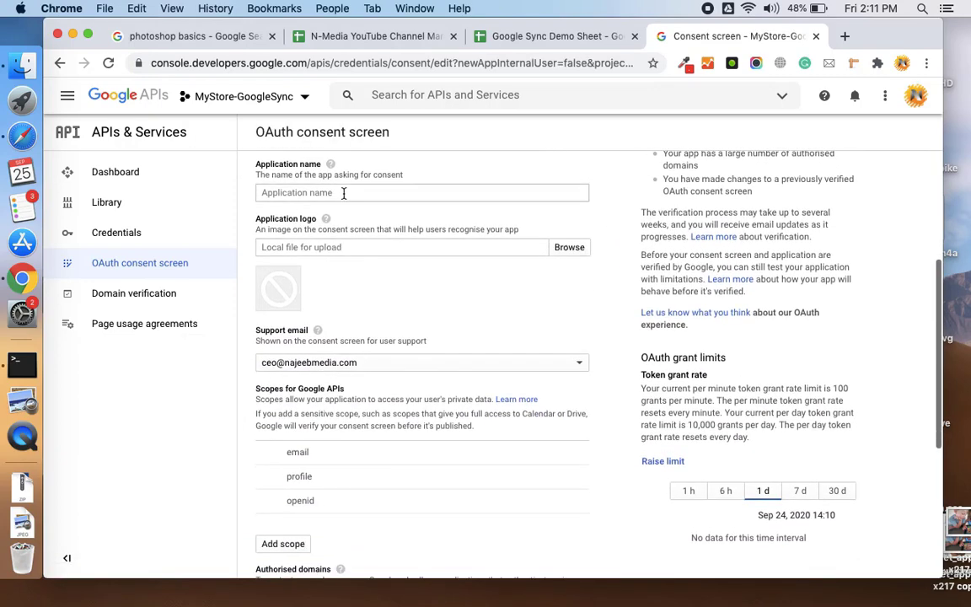
- Set the application name to the suggested GoogleSyncConnect-Store
click(343, 193)
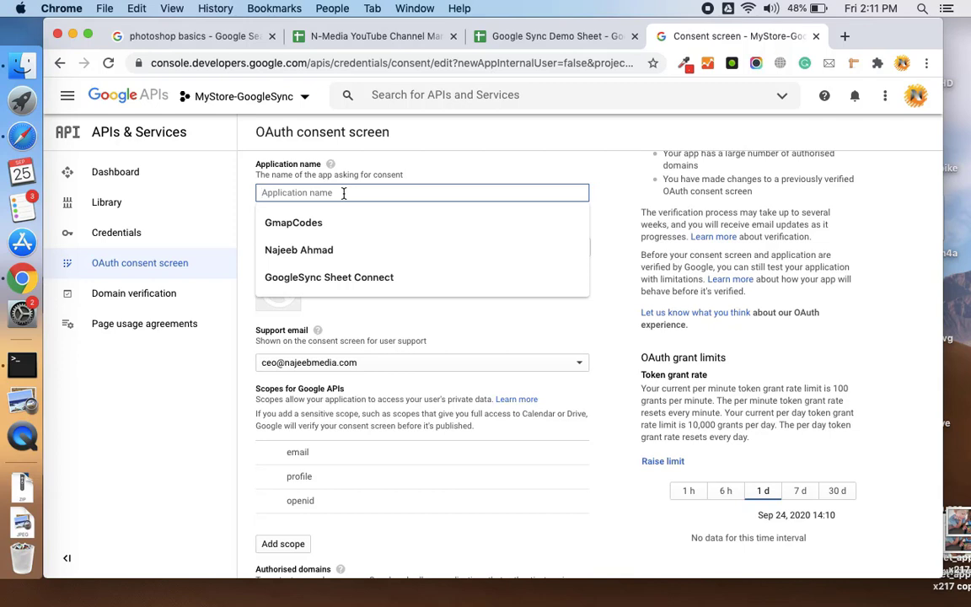
text(Goog)
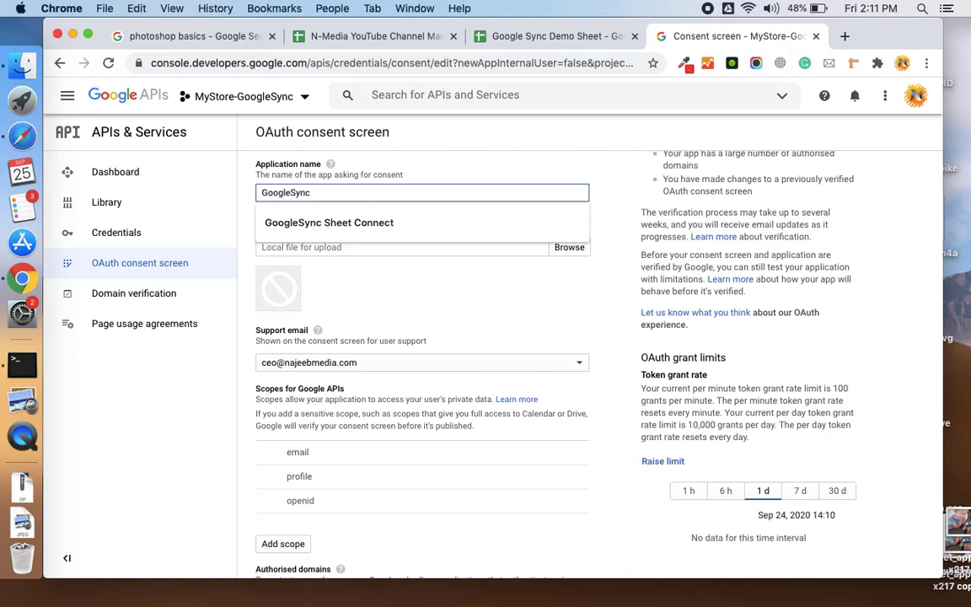
text(leSync)
key(Down)
key(Return)
scroll(471, 202, down, 5)
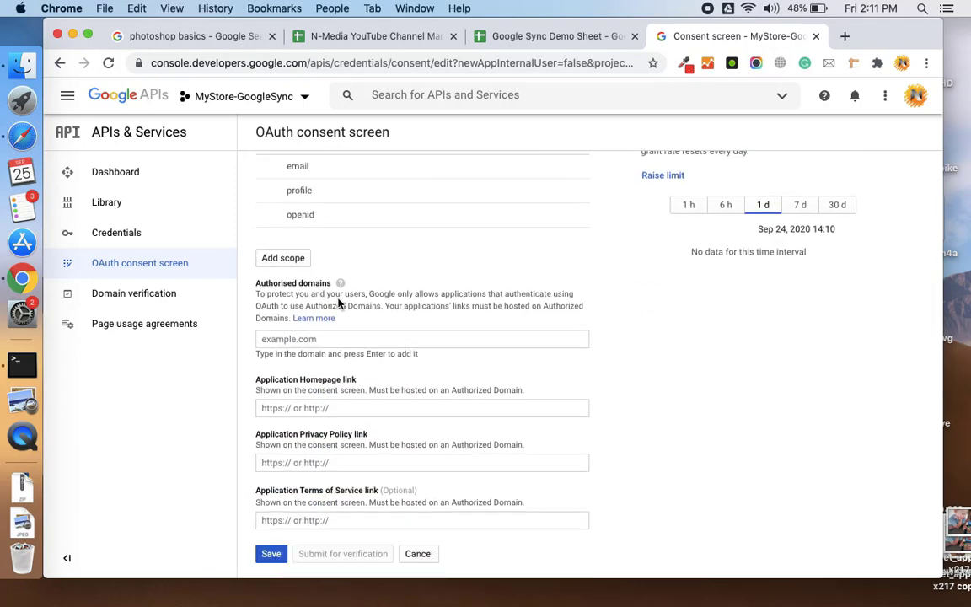
click(337, 339)
text(nmdevteam.com)
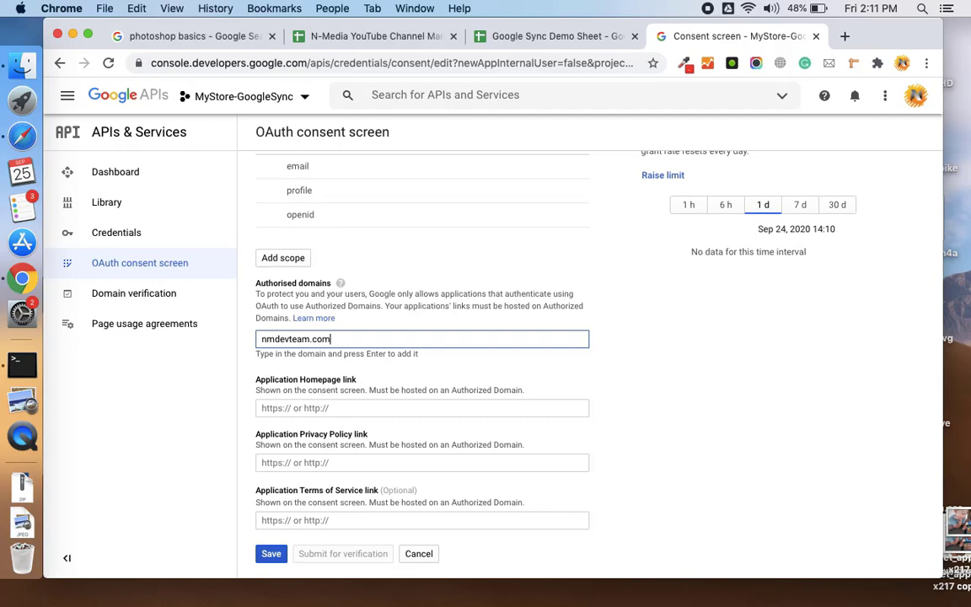
key(Return)
click(334, 408)
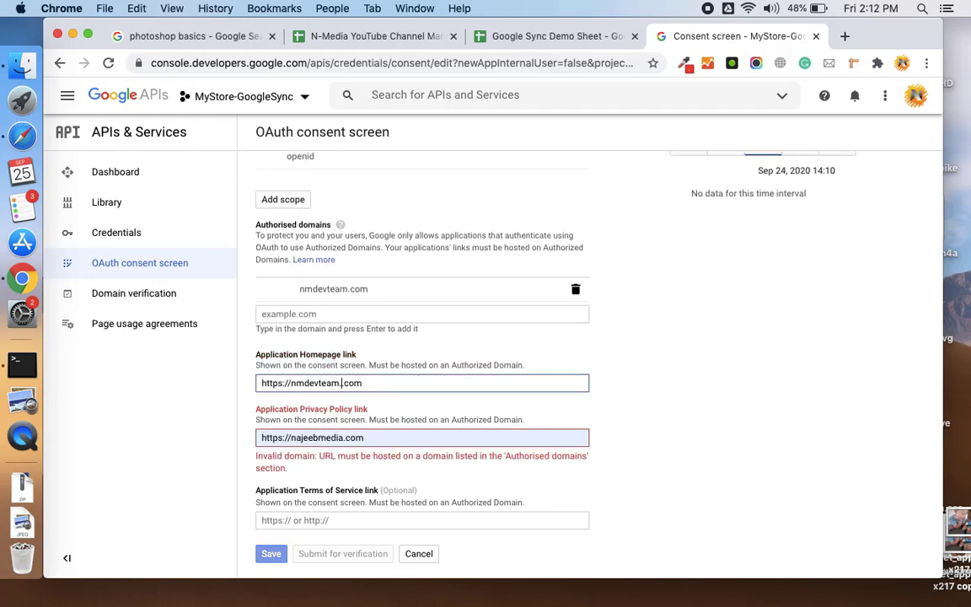
key(ctrl+c)
key(Tab)
key(ctrl+v)
key(Tab)
key(ctrl+v)
- Save the consent screen, dismissing the product name warning
click(270, 553)
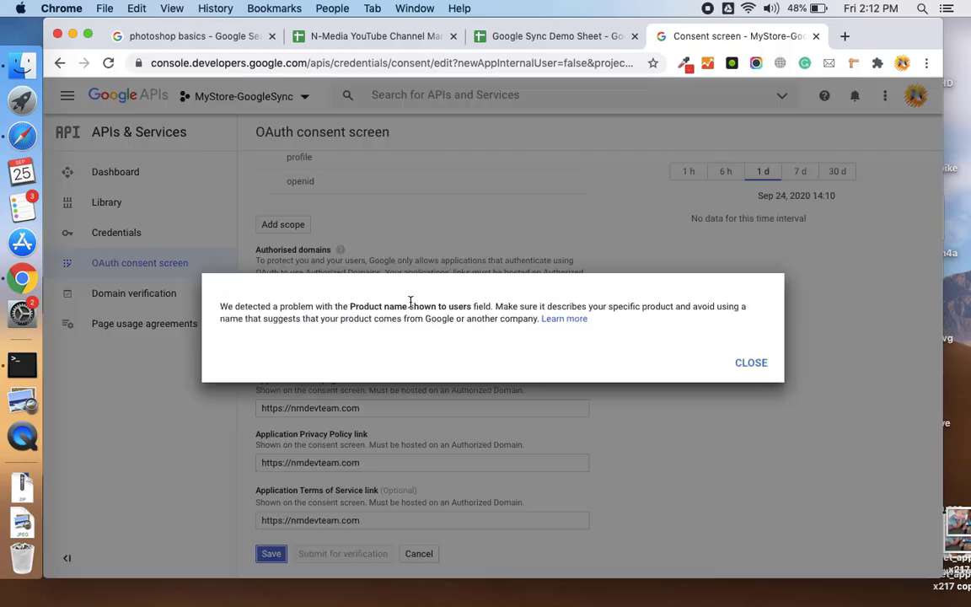
click(750, 363)
scroll(392, 423, down, 10)
click(281, 554)
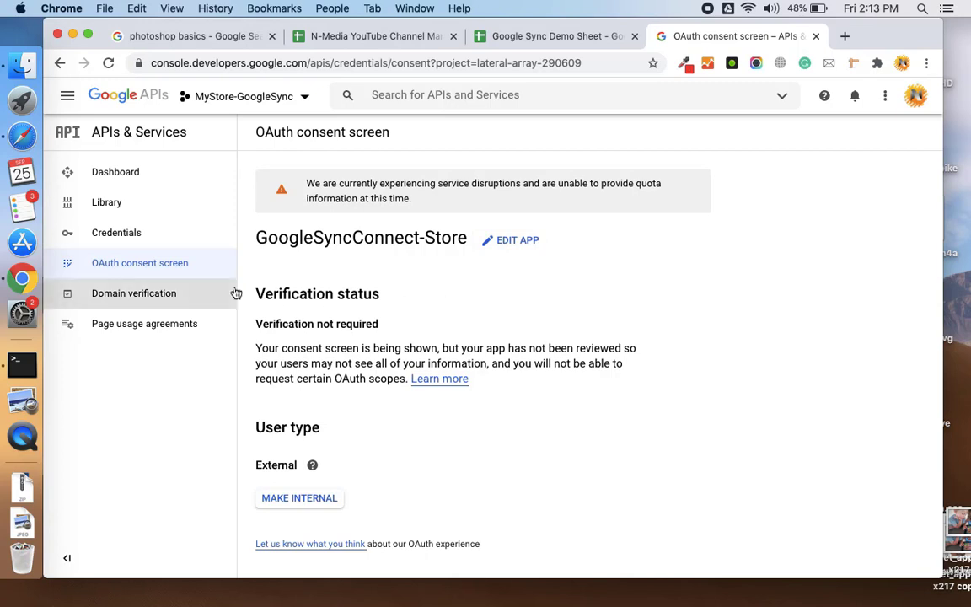
- Start a Web application OAuth client ID named GoogleSyncWebClient
click(154, 247)
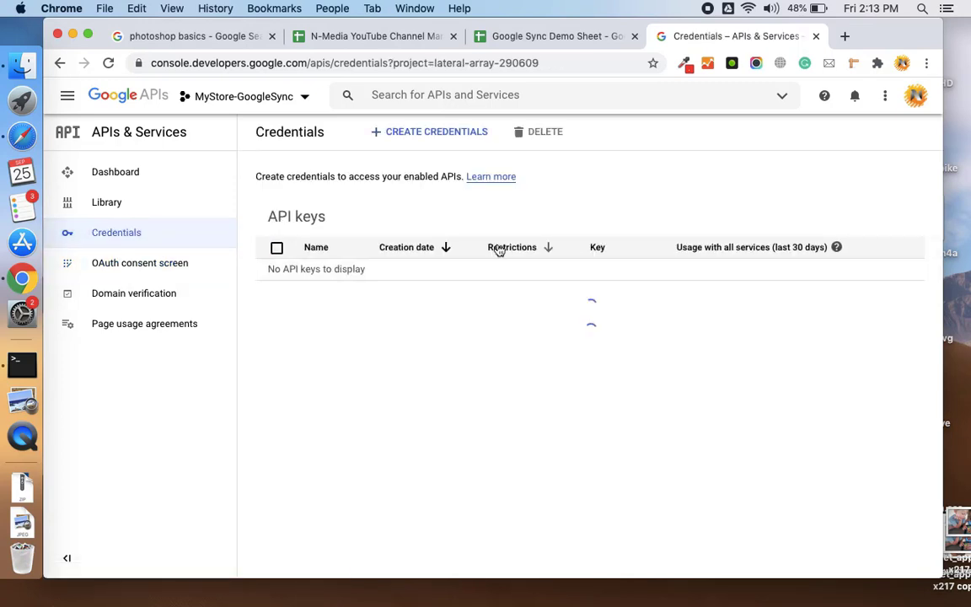
click(466, 135)
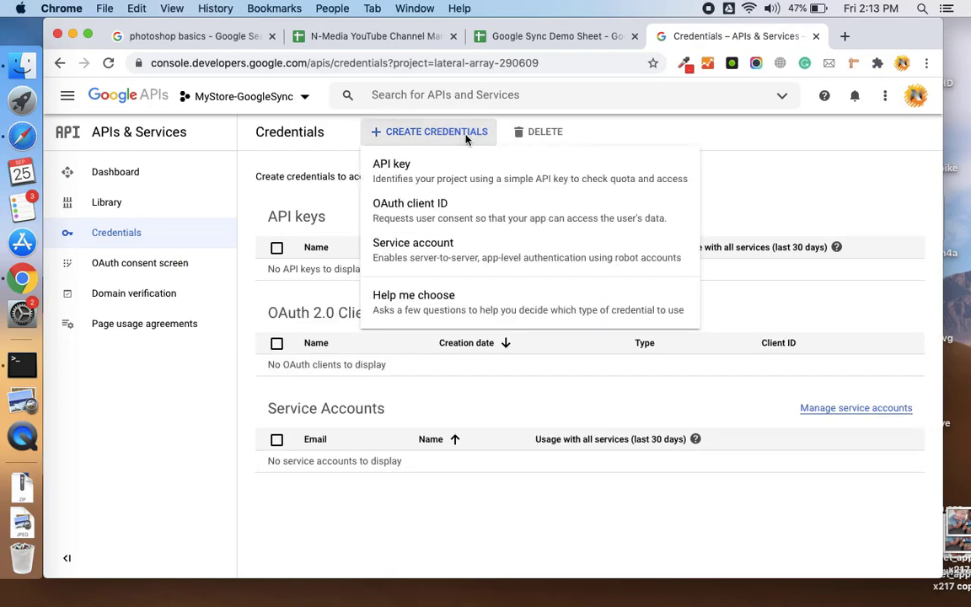
click(453, 221)
click(426, 253)
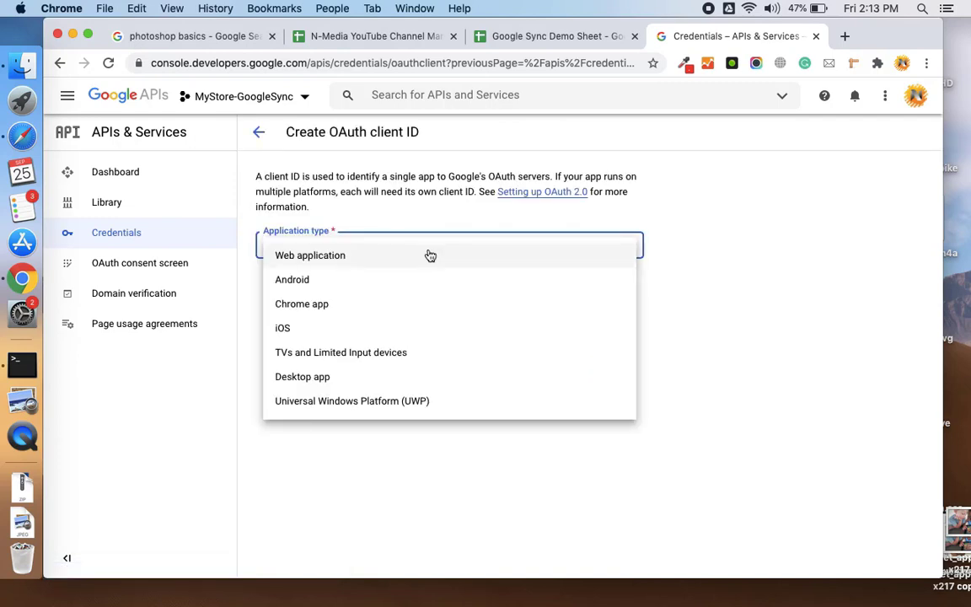
click(336, 254)
double_click(390, 307)
triple_click(390, 307)
text(googl)
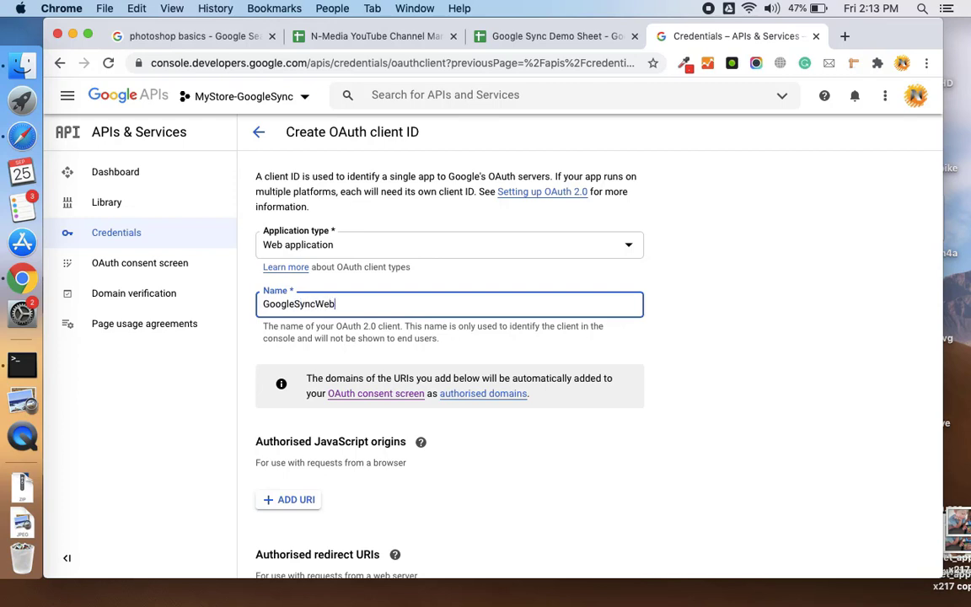
scroll(423, 370, down, 3)
click(466, 416)
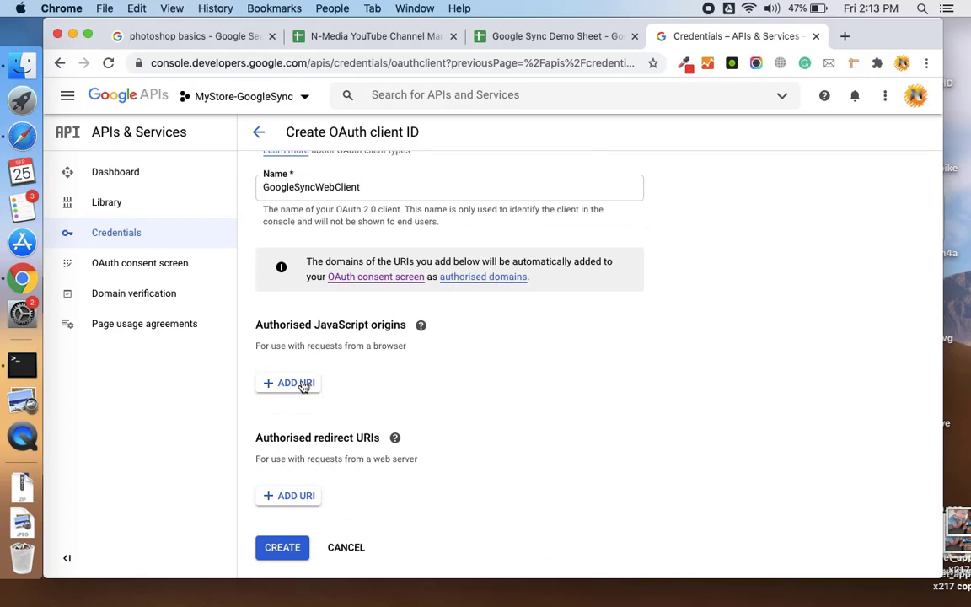
click(301, 384)
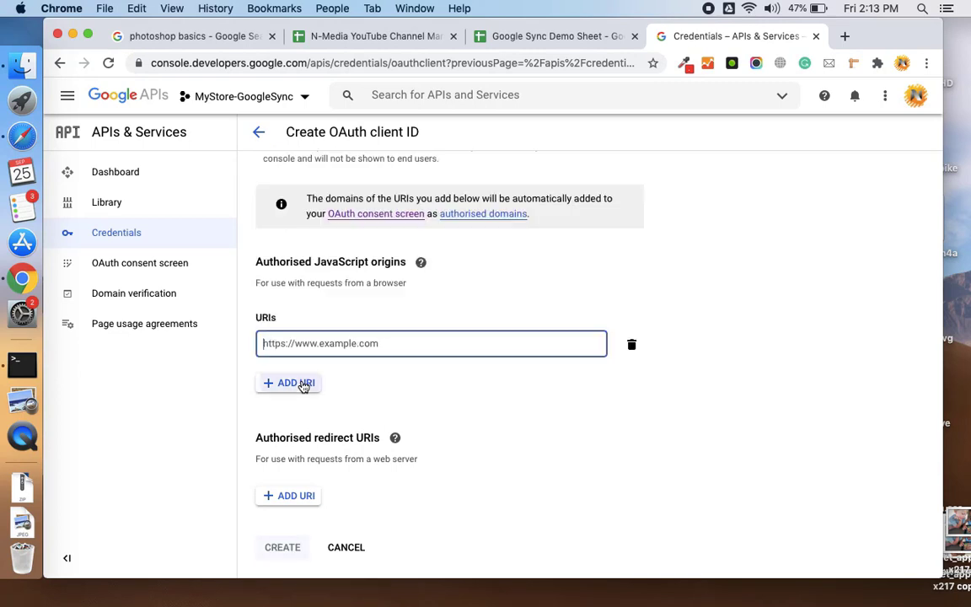
key(super+v)
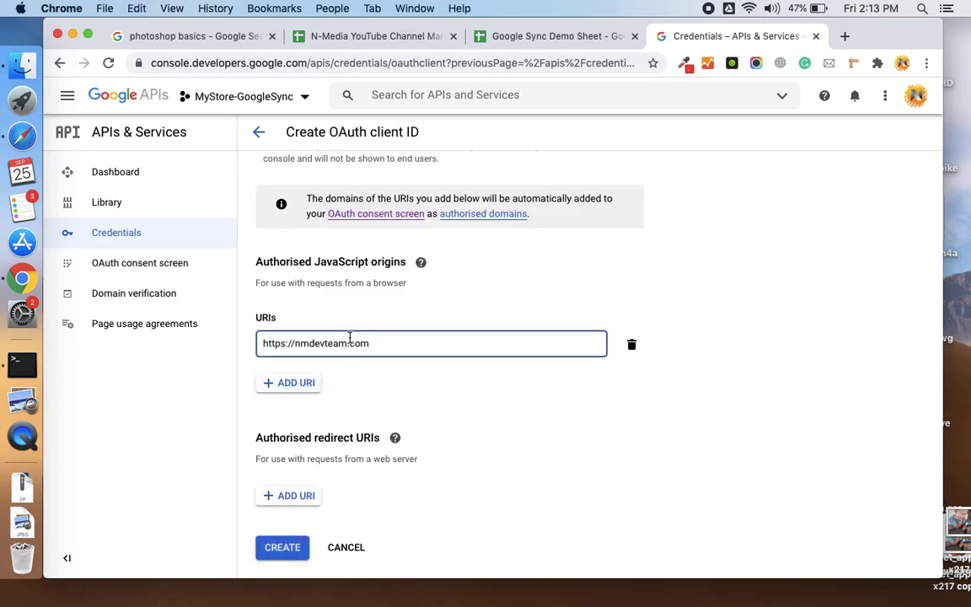
key(Return)
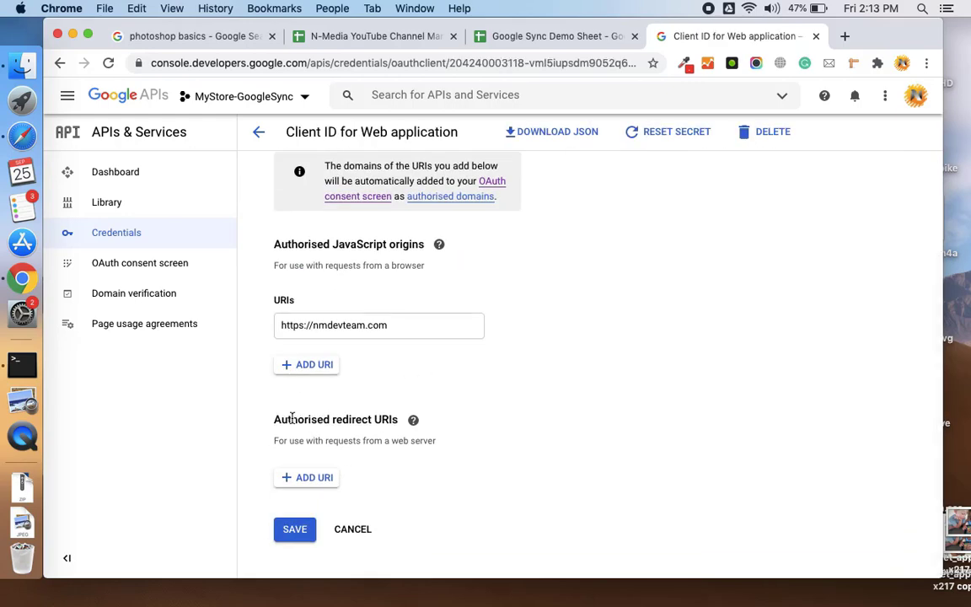
key(super+Tab)
triple_click(544, 352)
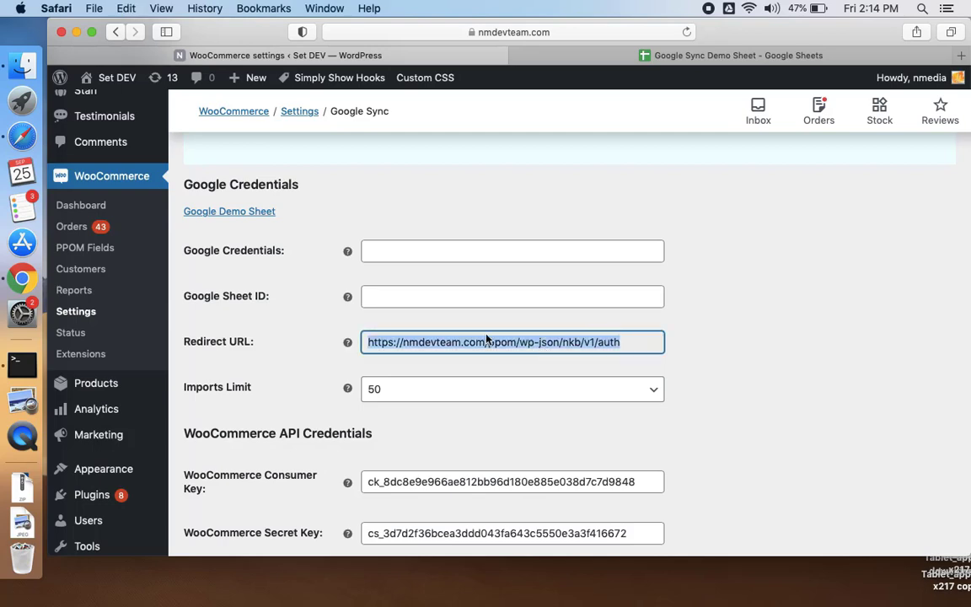
scroll(291, 238, up, 2)
scroll(290, 239, down, 1)
key(super+Tab)
click(315, 477)
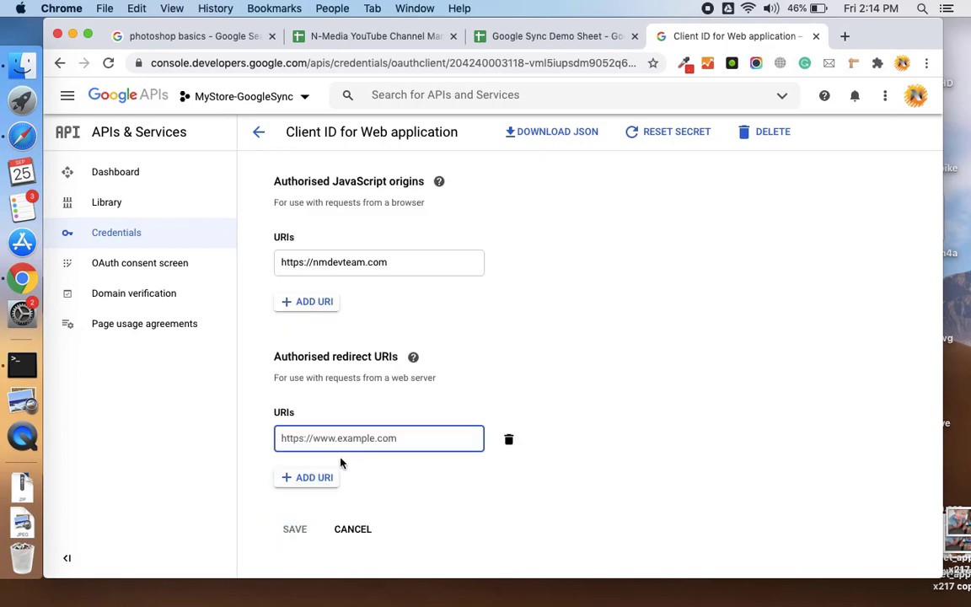
key(super+v)
key(Return)
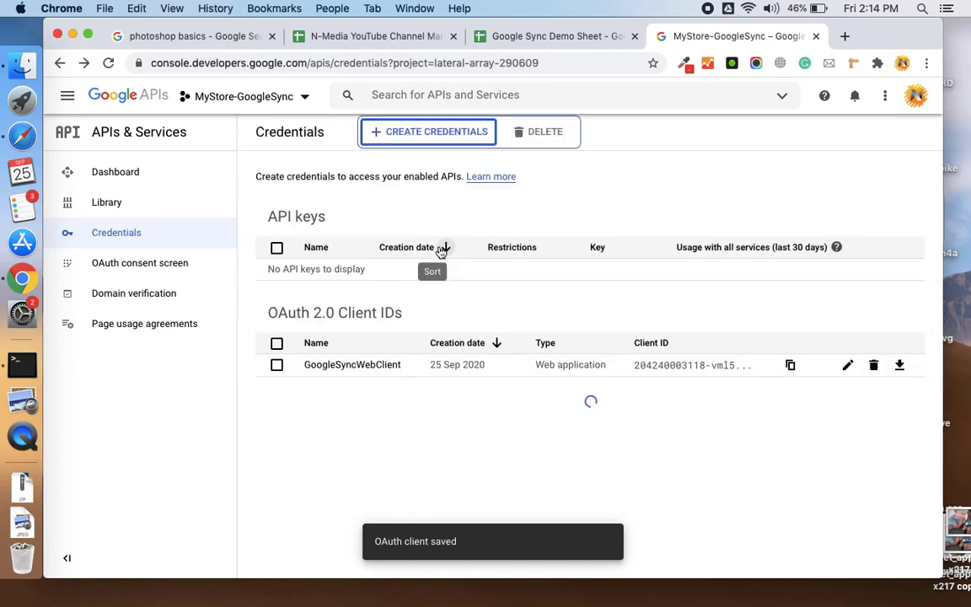
- Download the GoogleSyncWebClient JSON to the Desktop, open it in VS Code and copy everything
click(898, 366)
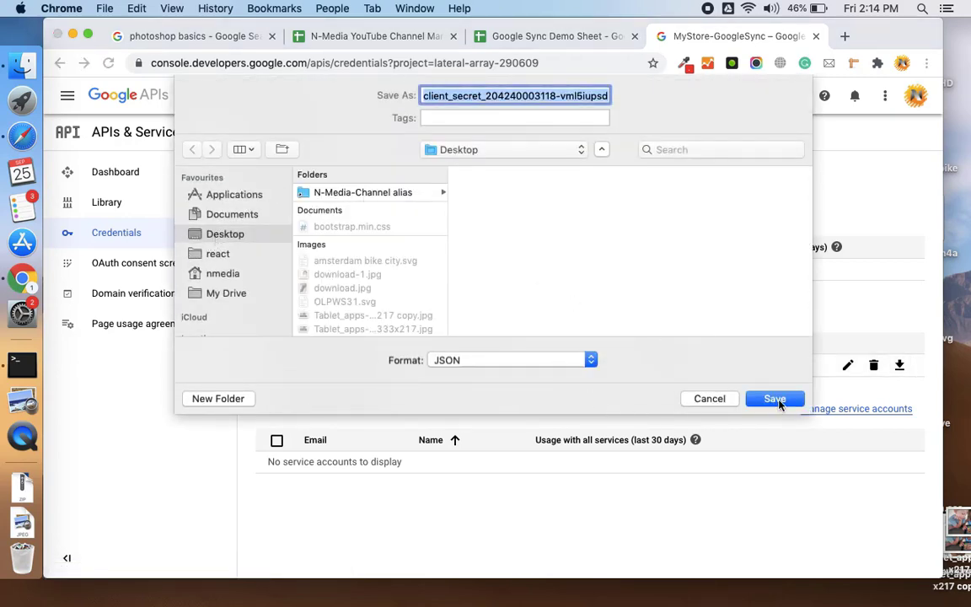
click(776, 400)
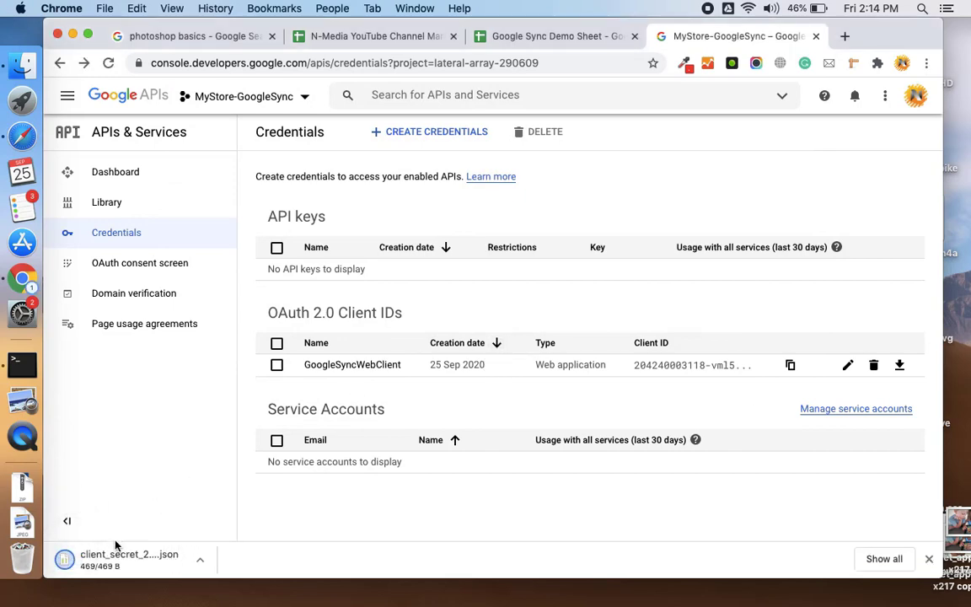
click(131, 559)
key(super+a)
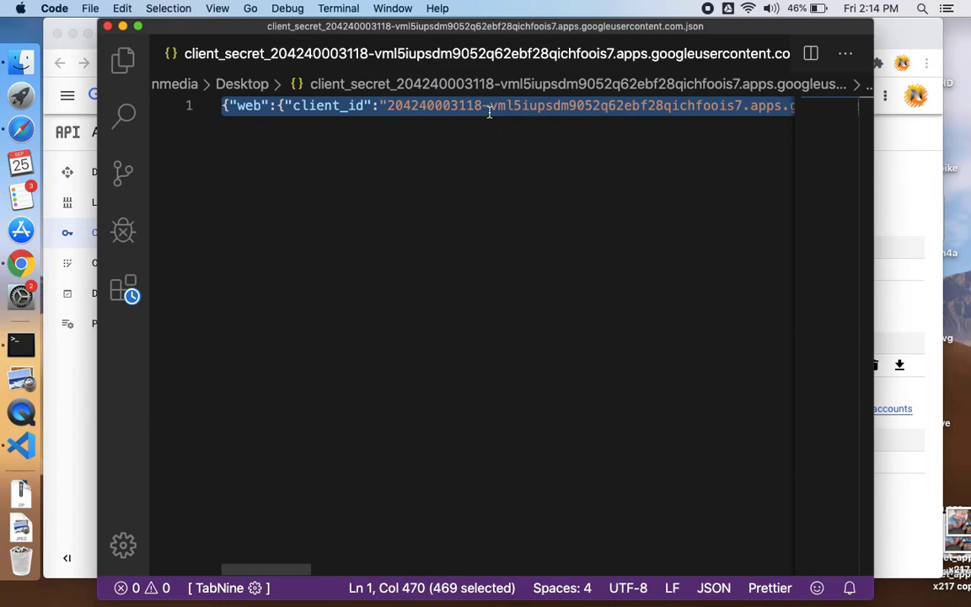
click(489, 108)
key(super+a)
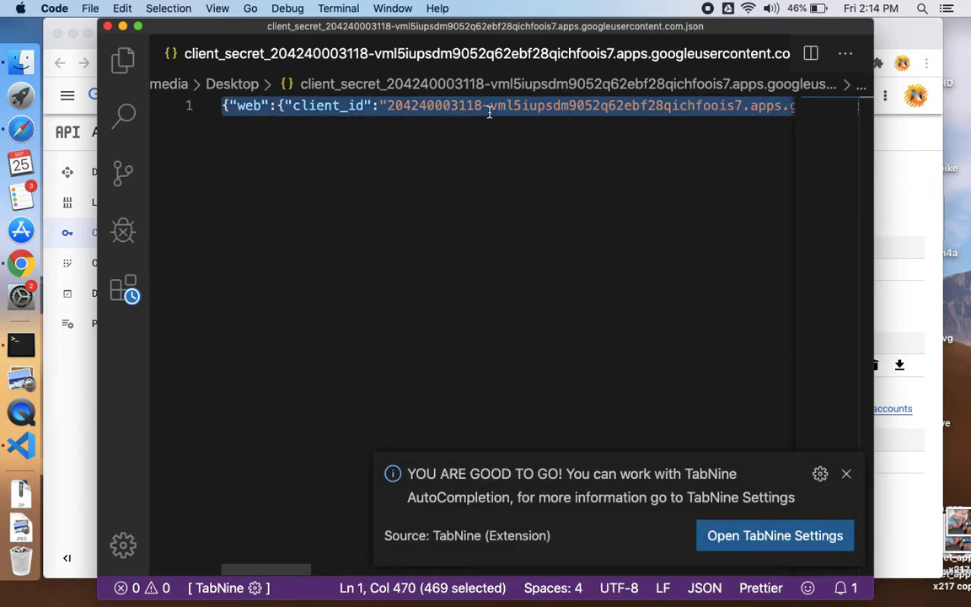
click(844, 474)
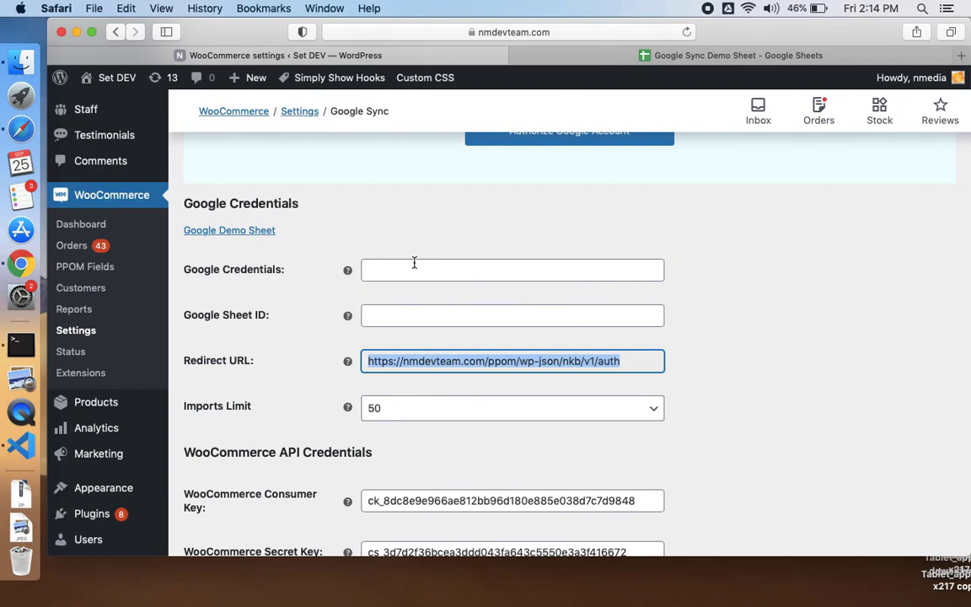
- Paste the copied client credentials JSON into the Google Credentials field
click(414, 263)
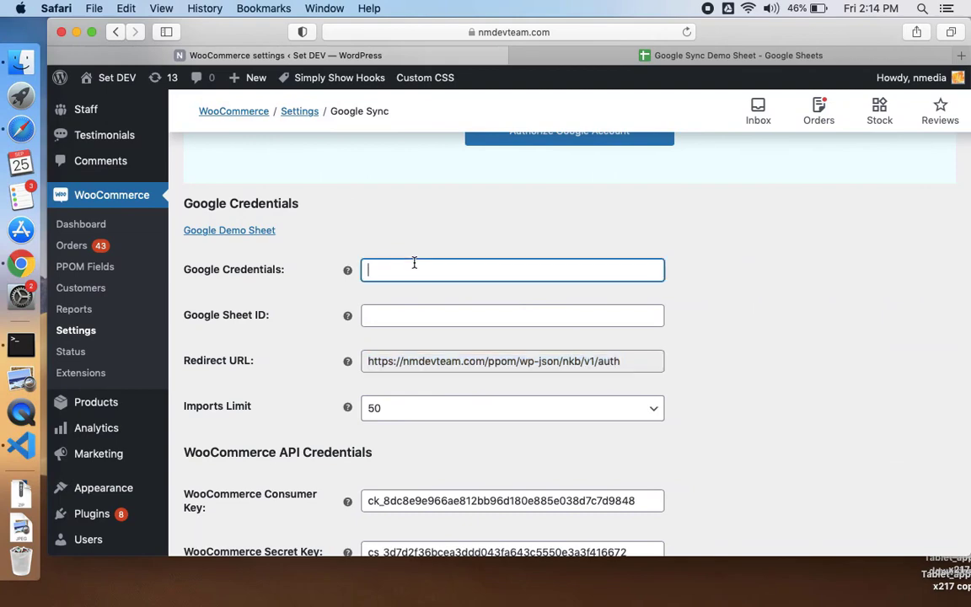
key(super+v)
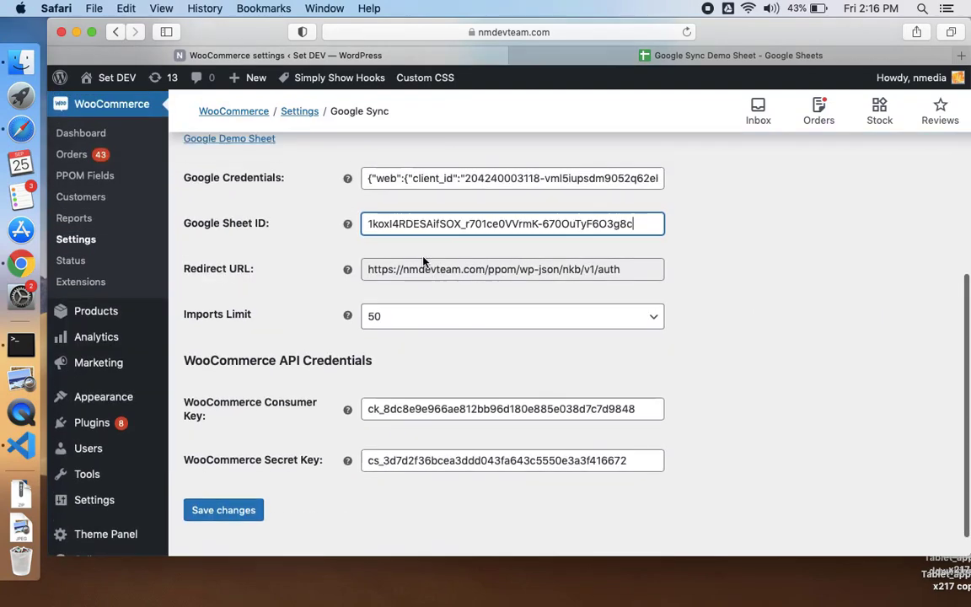
scroll(423, 261, up, 5)
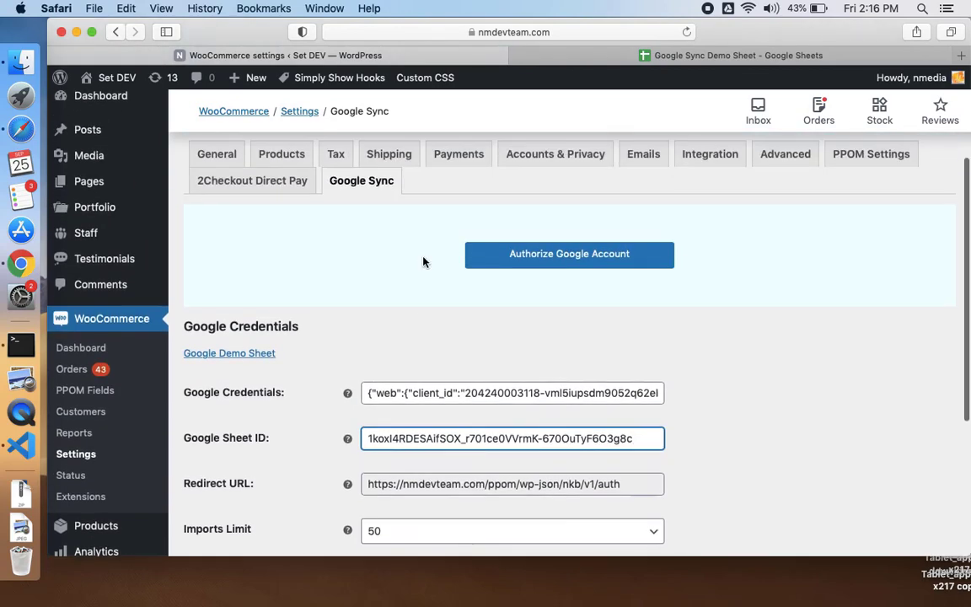
scroll(423, 261, down, 5)
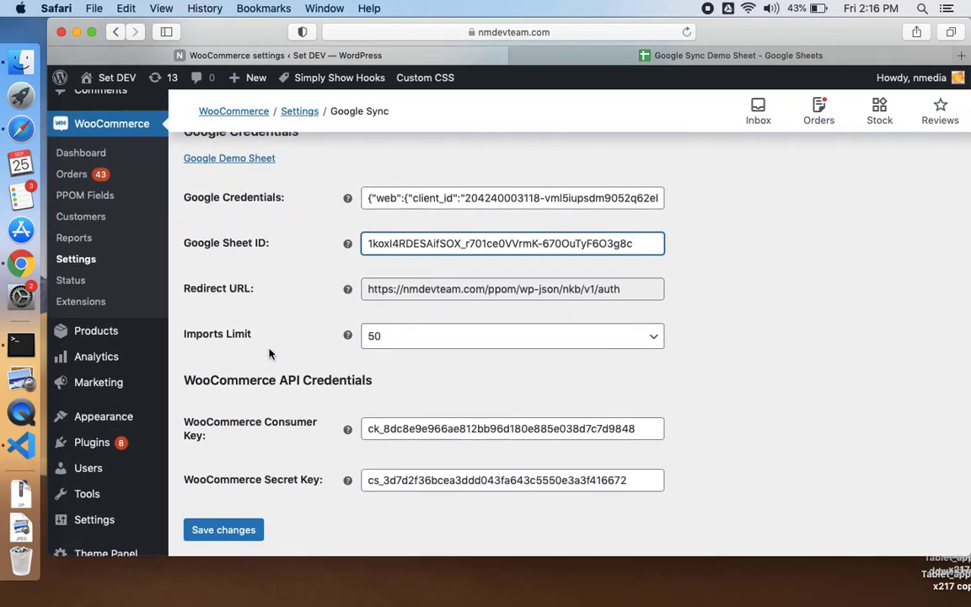
scroll(318, 406, up, 6)
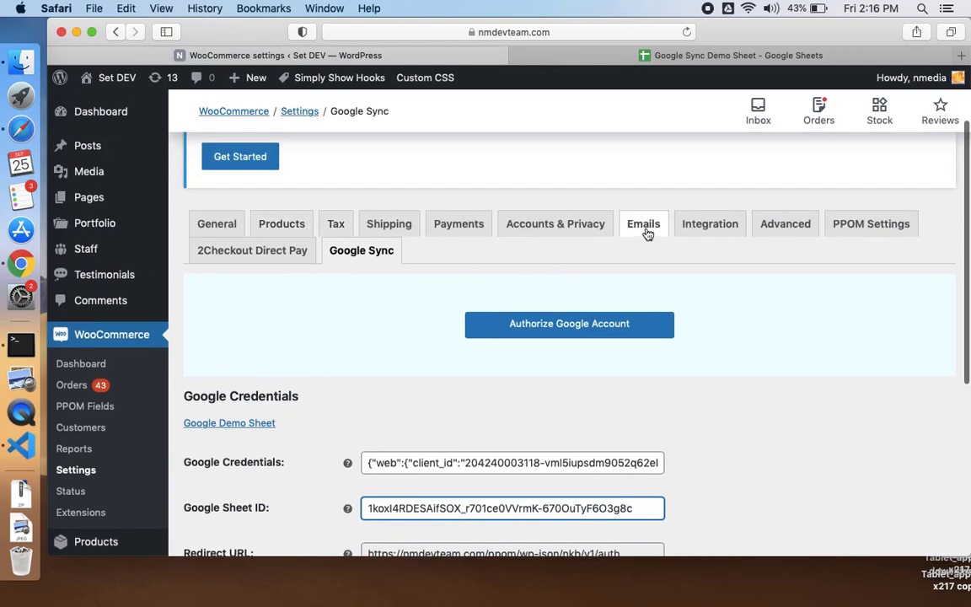
- Open WooCommerce Advanced settings in a new tab and view the REST API keys list
super+click(771, 223)
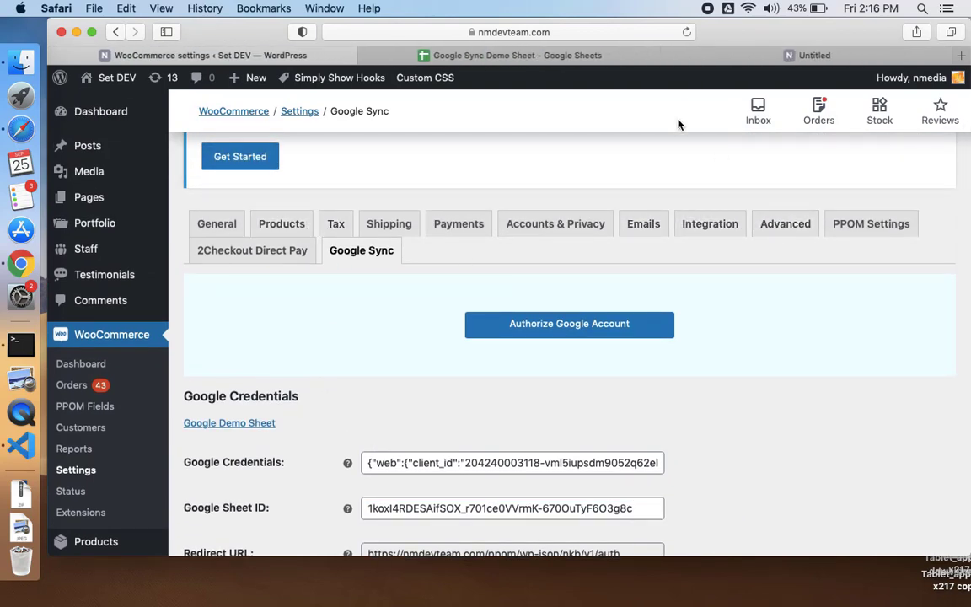
click(811, 56)
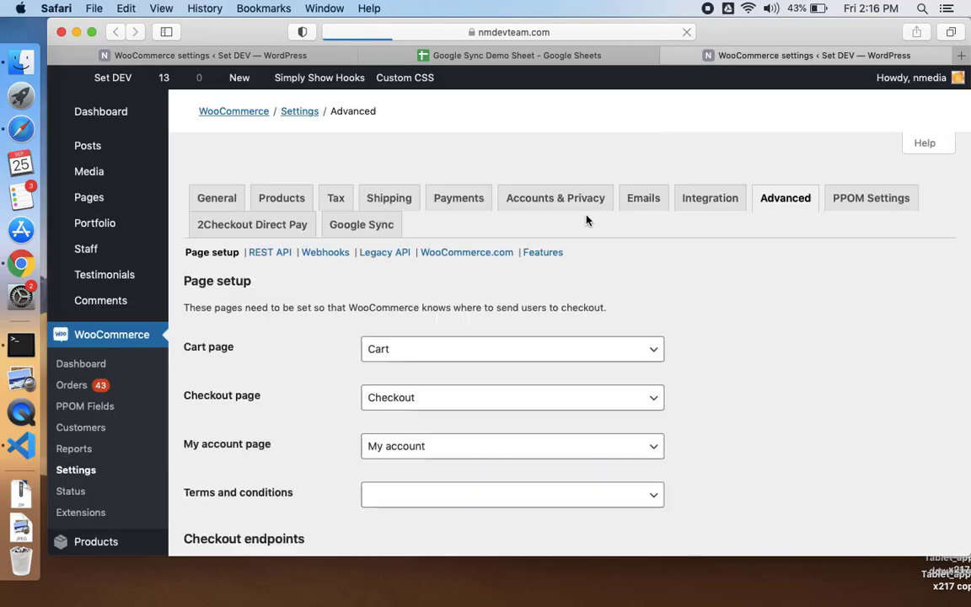
scroll(587, 219, down, 4)
scroll(277, 325, down, 2)
click(268, 240)
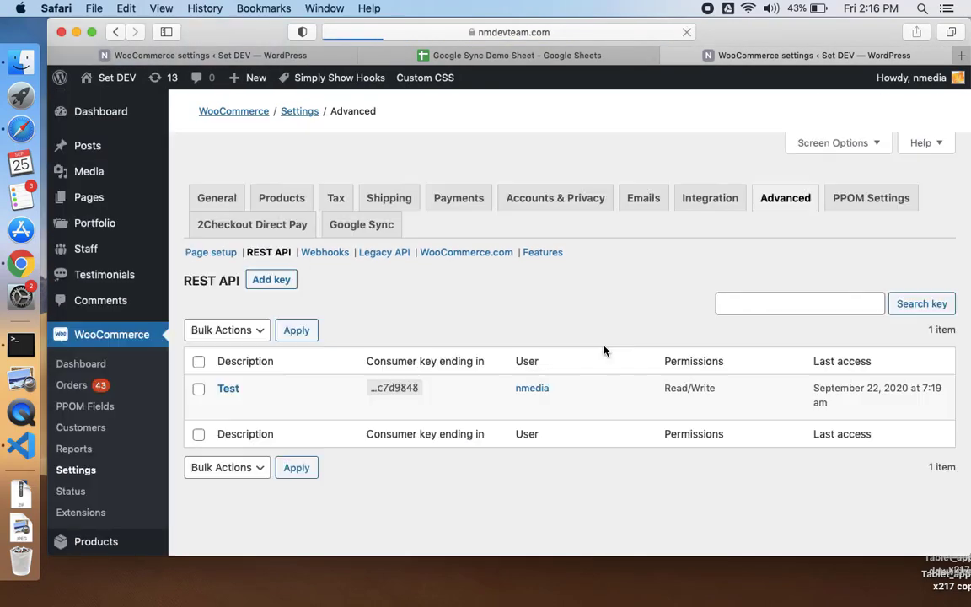
scroll(603, 351, down, 5)
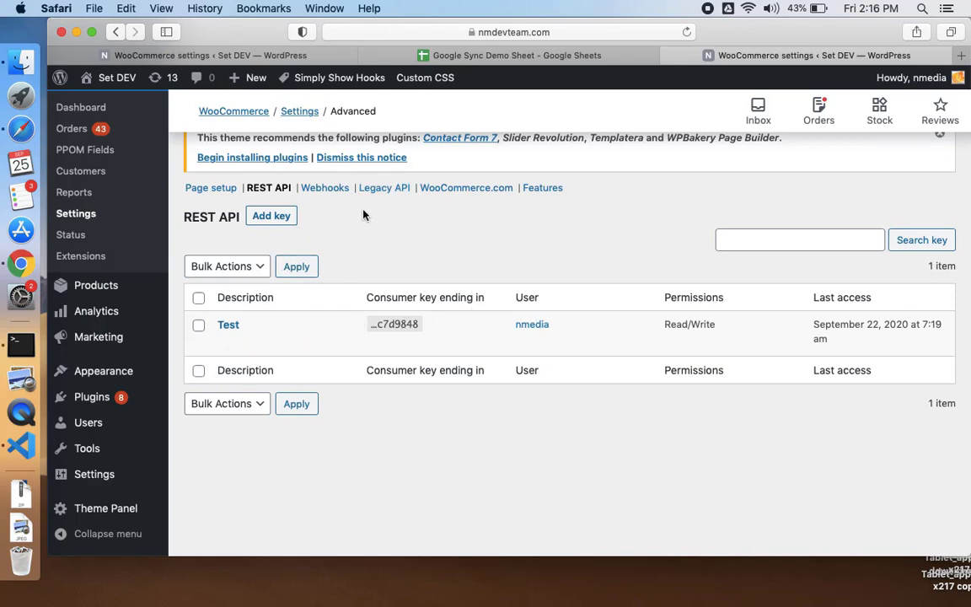
scroll(366, 204, up, 3)
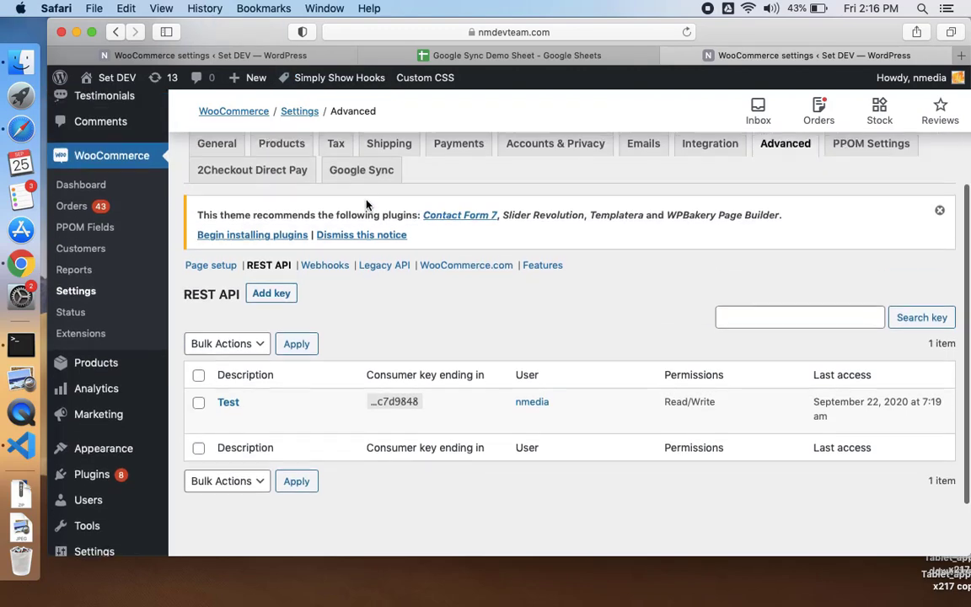
- On the Google Sync tab, save the settings with the consumer and secret keys
click(330, 229)
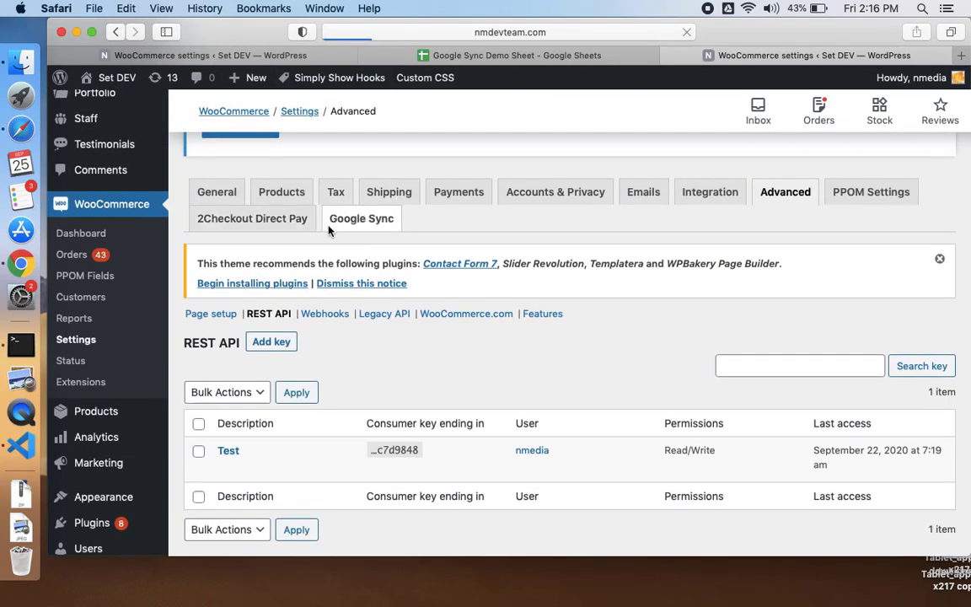
scroll(378, 227, down, 5)
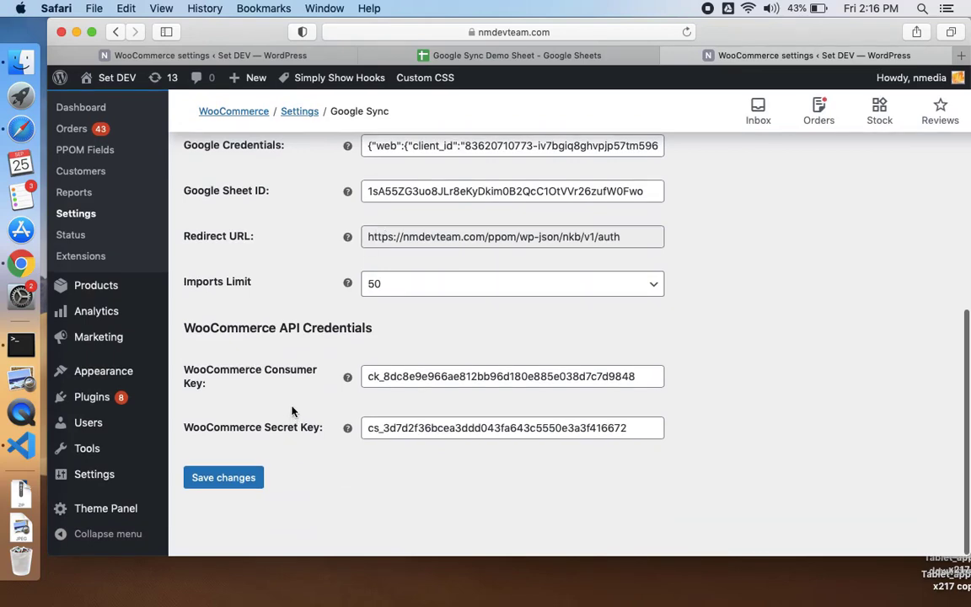
scroll(392, 268, up, 3)
scroll(391, 268, down, 3)
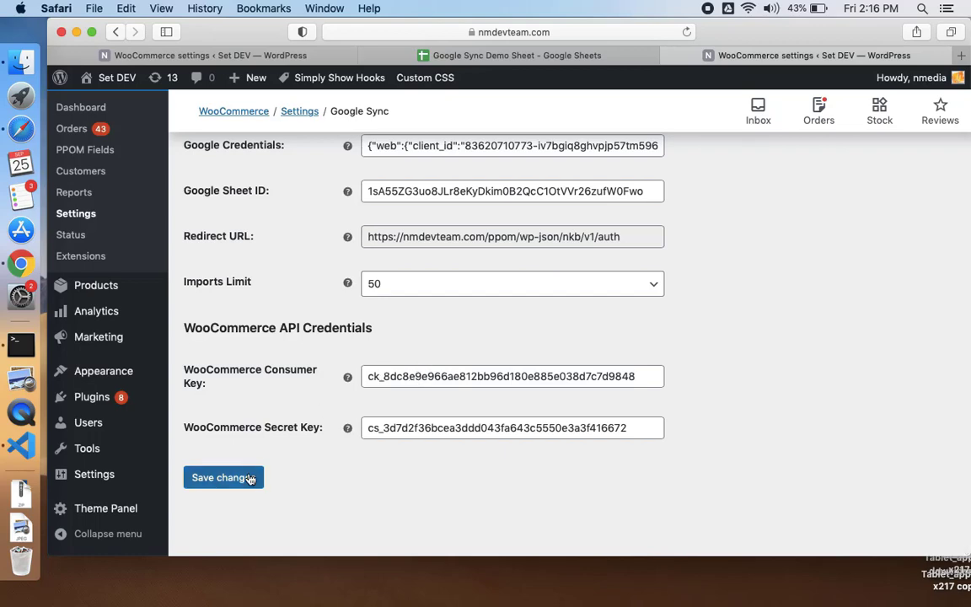
click(224, 477)
- Begin authorizing the Google account for the site
scroll(384, 335, down, 3)
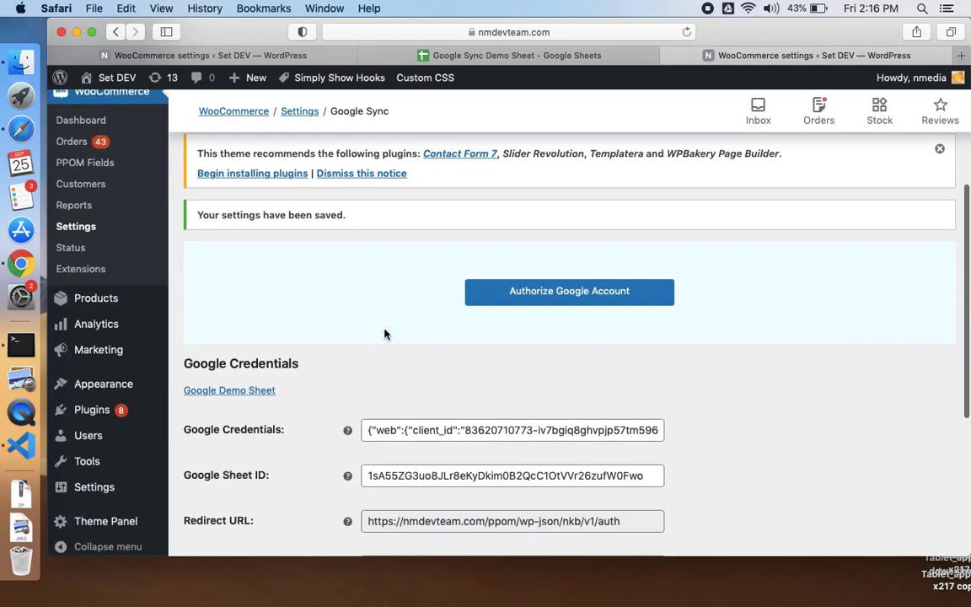
scroll(384, 335, down, 3)
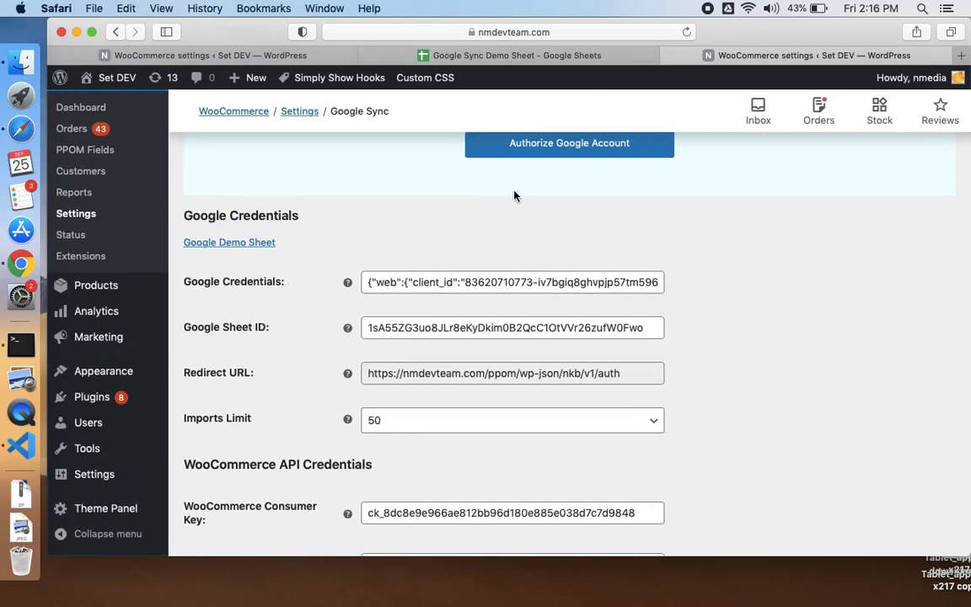
scroll(565, 156, up, 2)
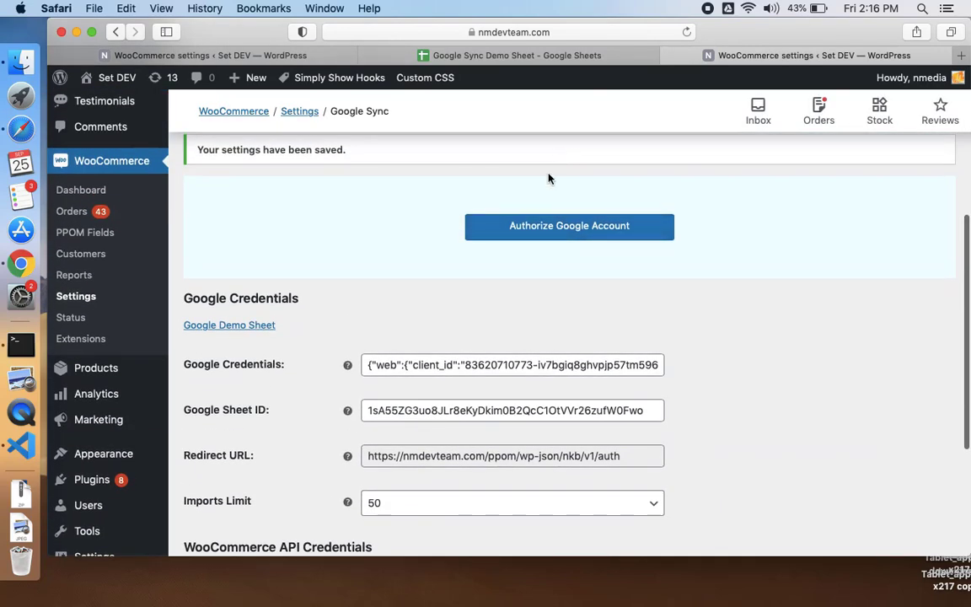
click(575, 226)
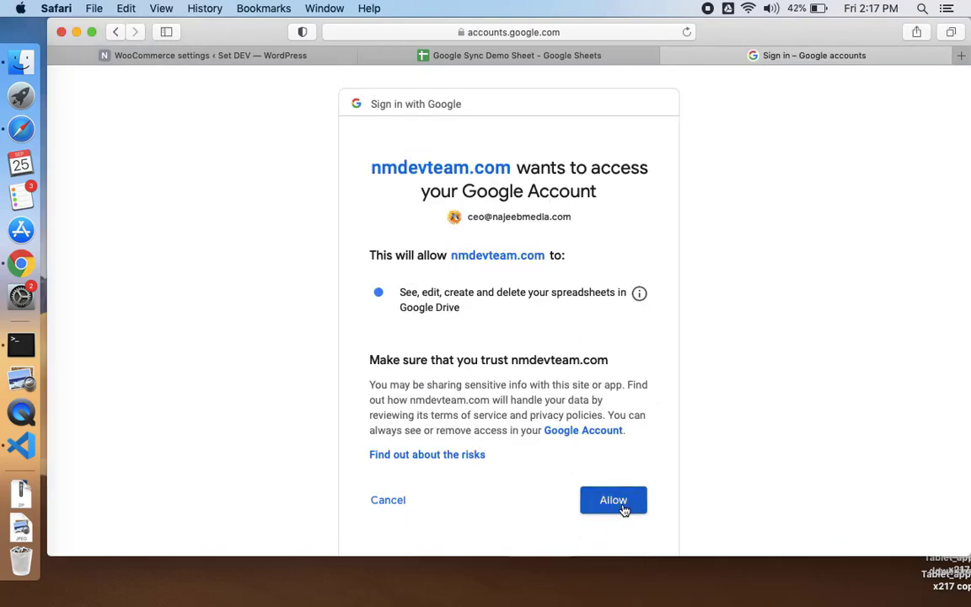
- Allow spreadsheet access, set the sync choice to Products then back to Categories
click(622, 505)
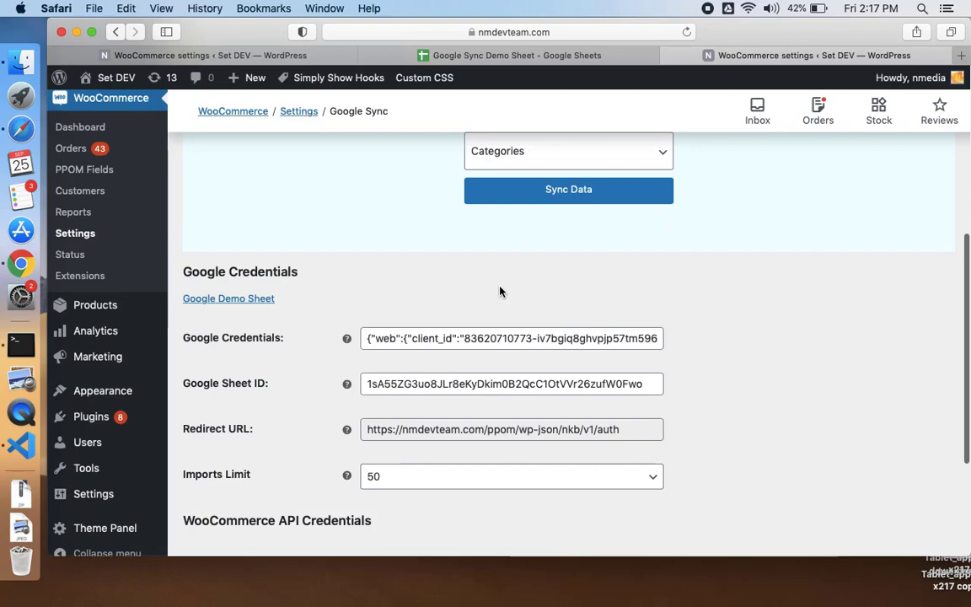
click(493, 150)
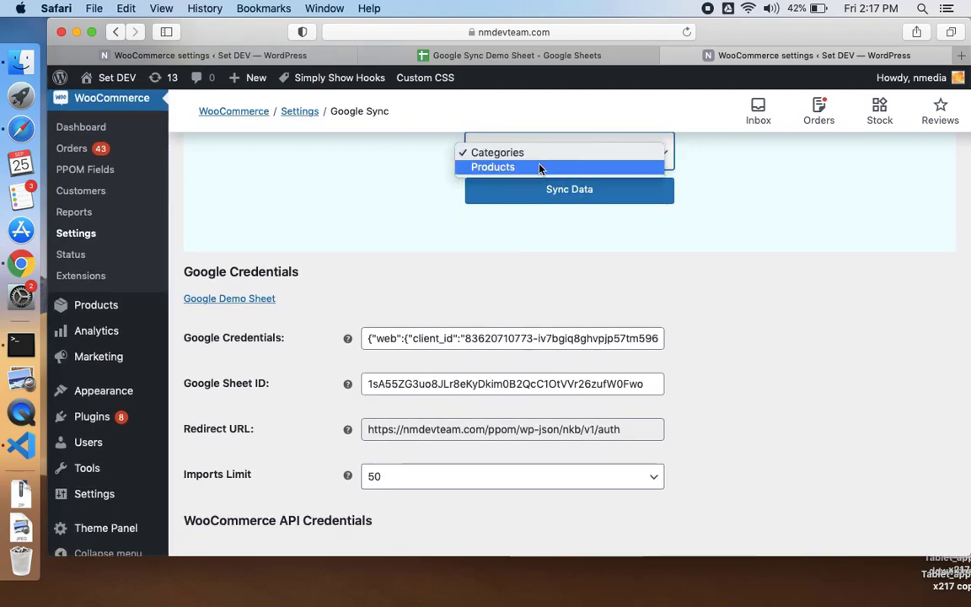
click(540, 168)
scroll(540, 171, up, 2)
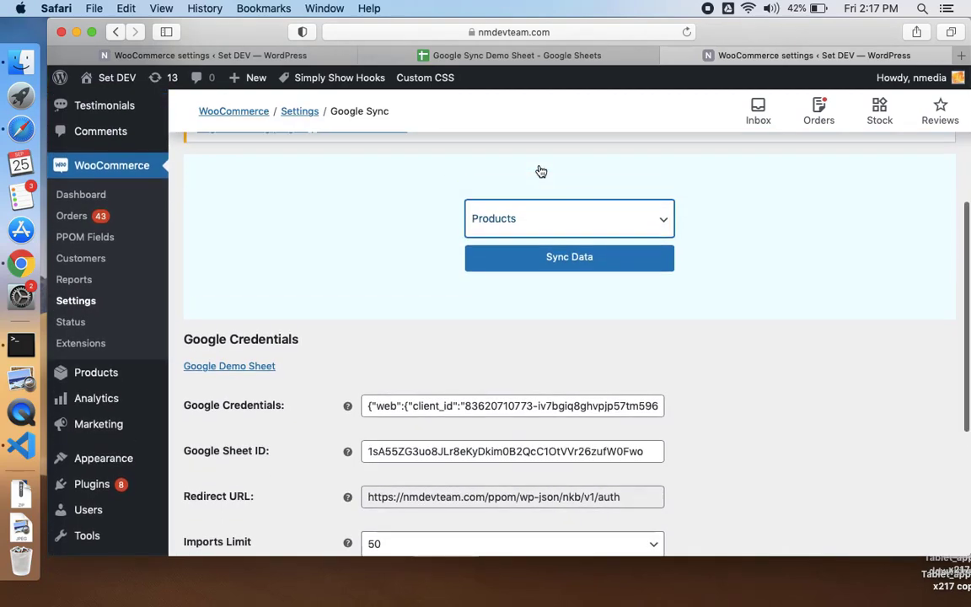
click(529, 219)
click(530, 209)
key(super+Tab)
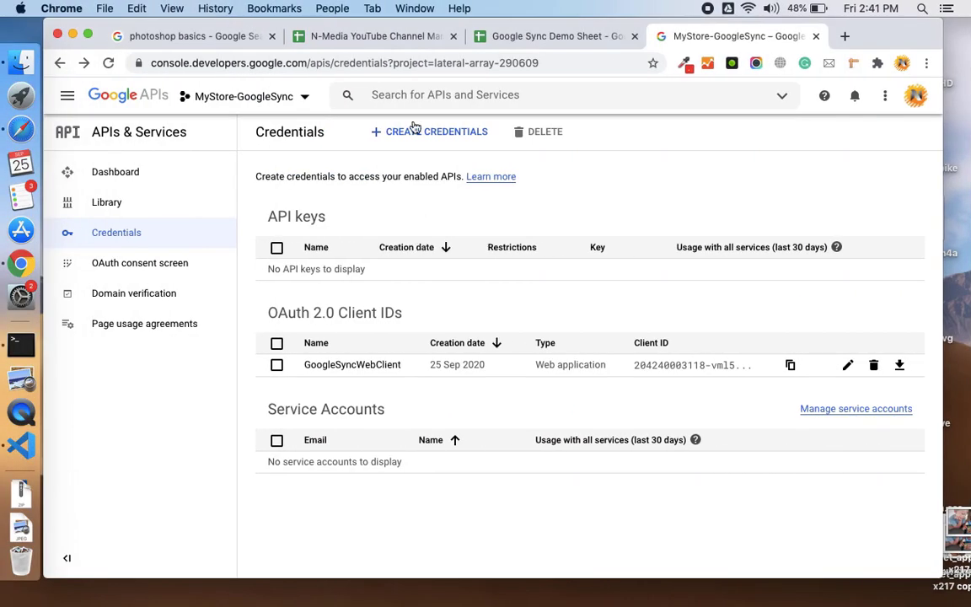
- From the Google Sync Demo Sheet, make a copy and name it MyStoreConnect
click(554, 37)
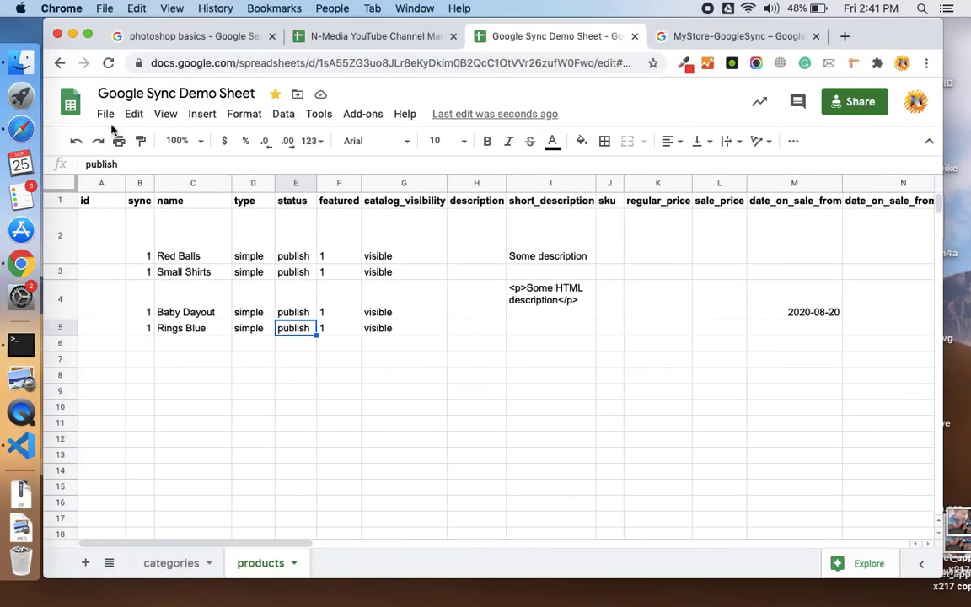
click(105, 116)
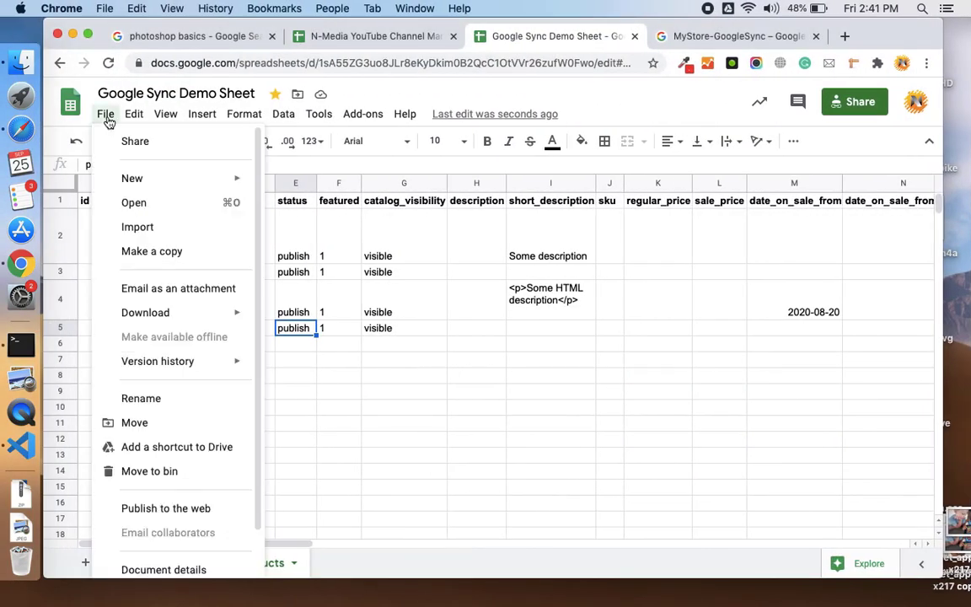
click(134, 251)
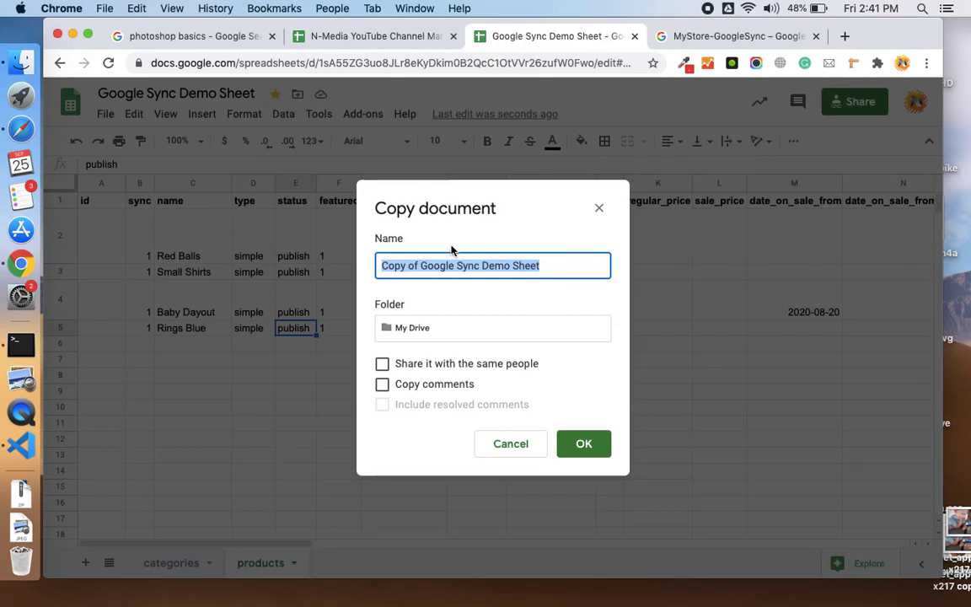
text(MyStore)
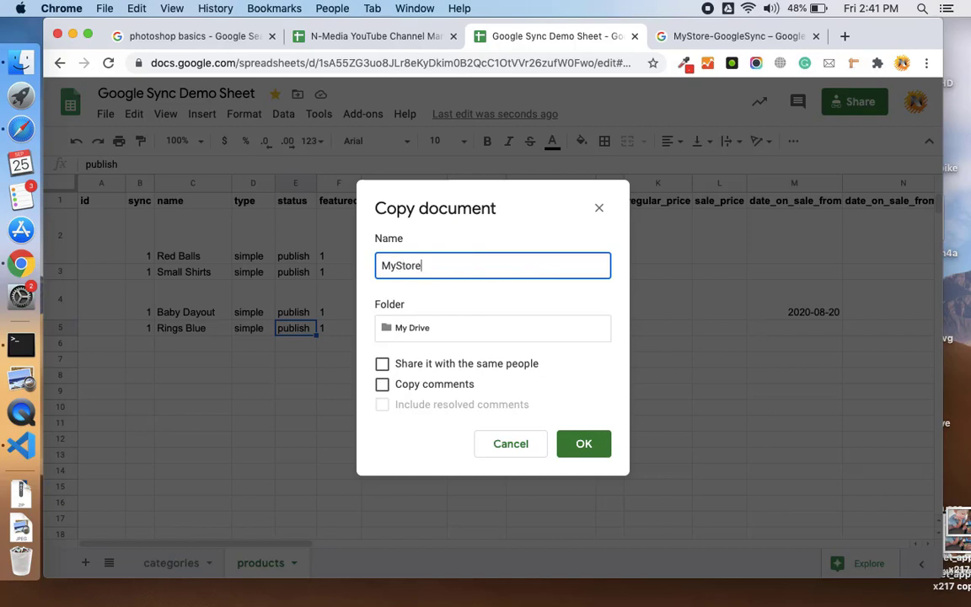
text(Connec)
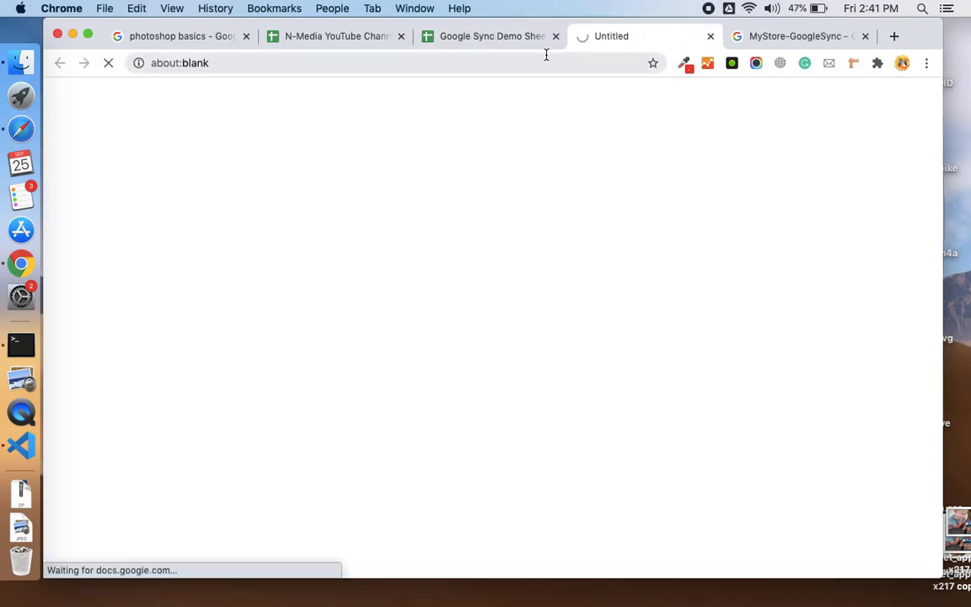
- Copy the MyStoreConnect spreadsheet ID from the address bar, close the demo sheet, and return to WordPress
drag(575, 63, 241, 63)
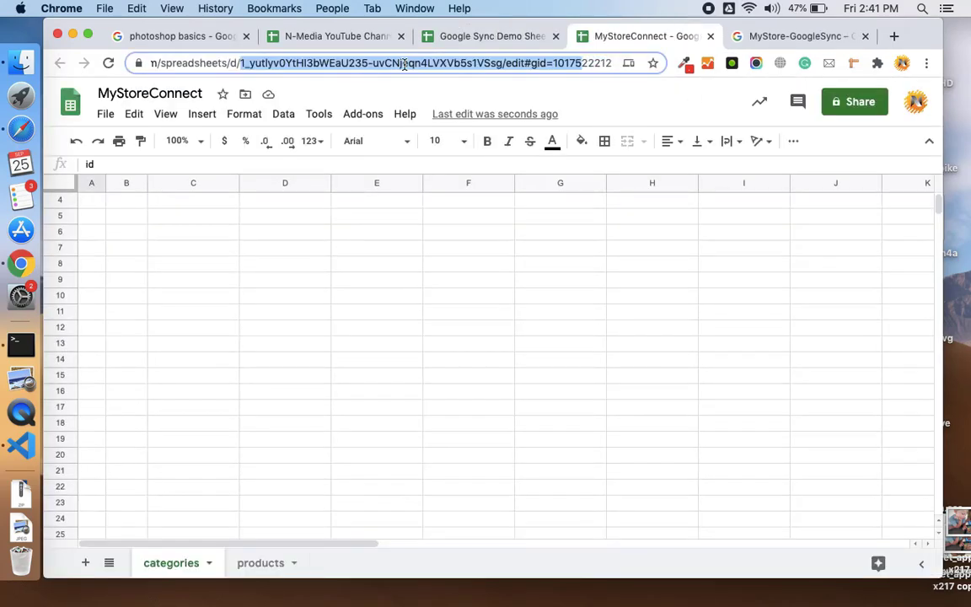
key(shift+Left)
key(shift+Left)
key(shift+Left)
key(shift+Left)
key(shift+Left)
key(shift+Left)
key(shift+Left)
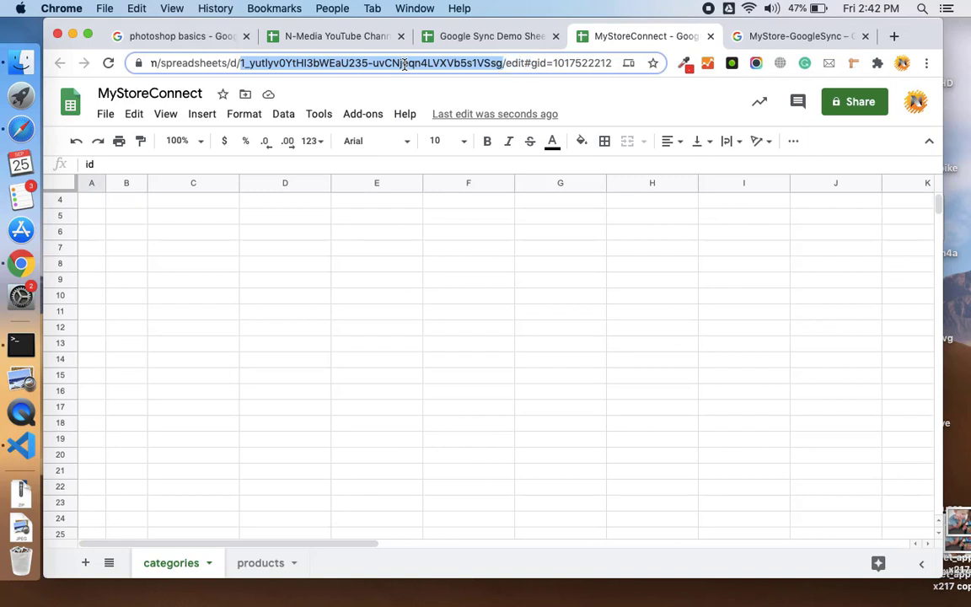
click(556, 36)
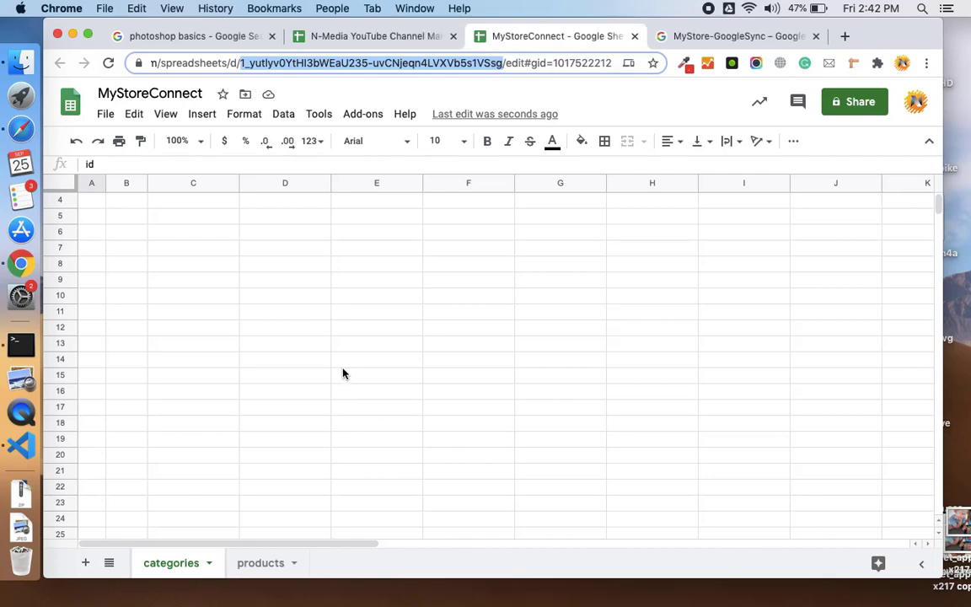
key(super+Tab)
- Paste the MyStoreConnect ID into Google Sync's Google Sheet ID field and save the changes
scroll(342, 374, down, 5)
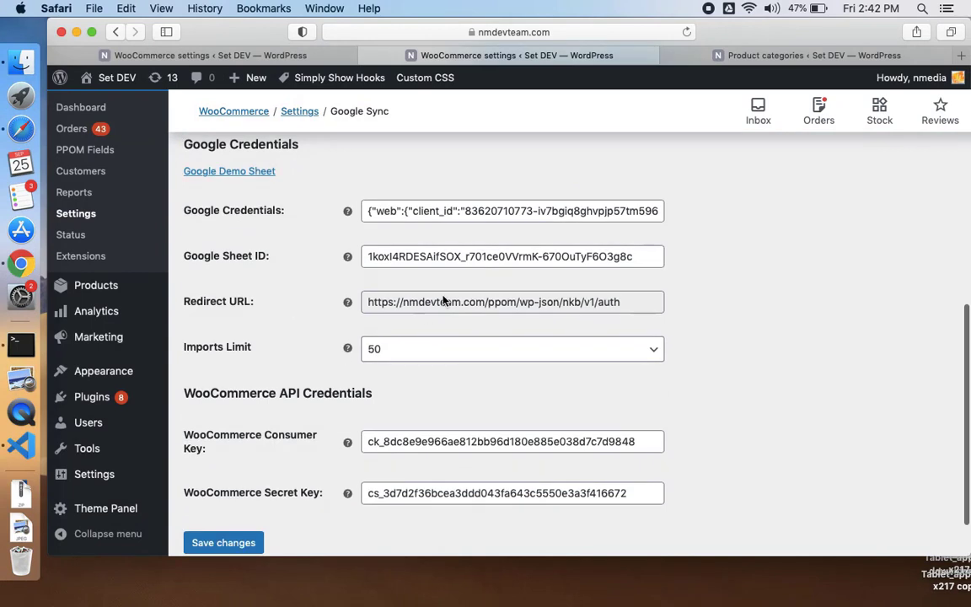
click(469, 218)
key(Tab)
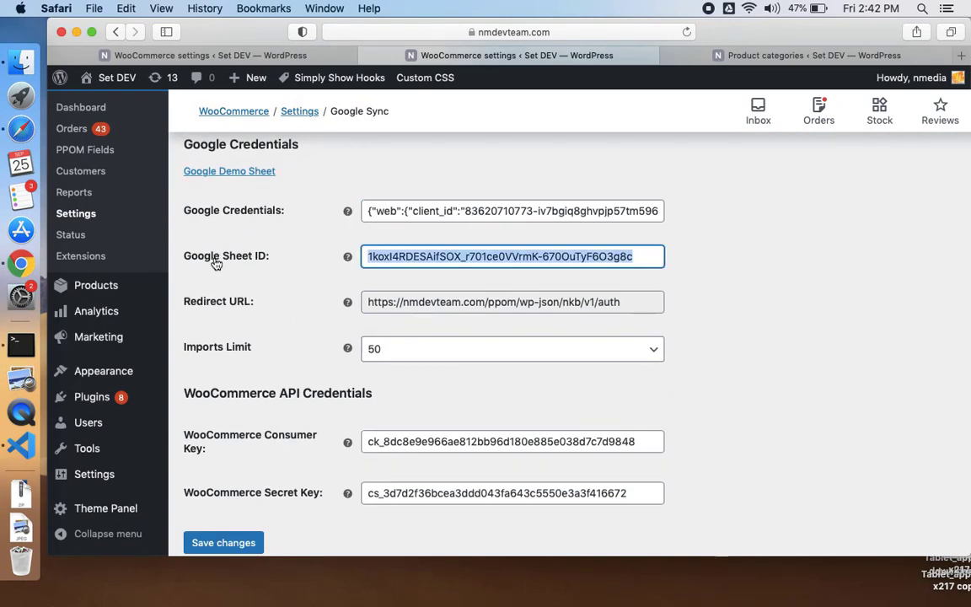
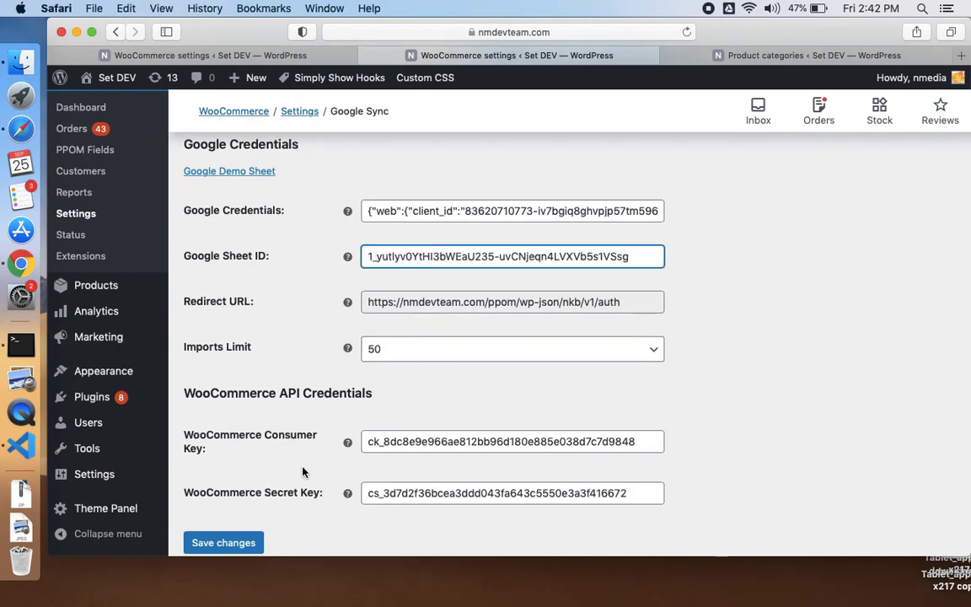
click(250, 539)
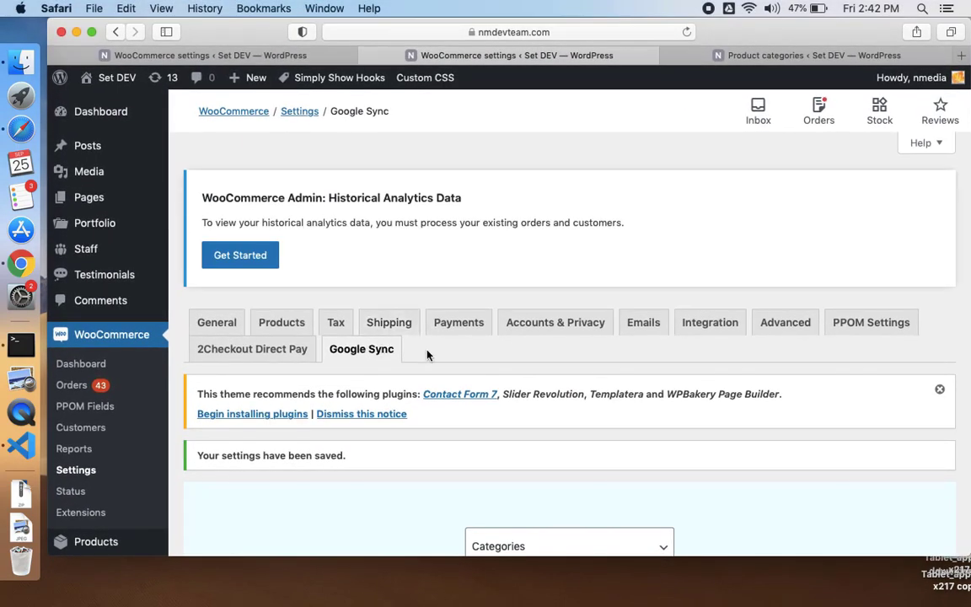
scroll(426, 358, down, 3)
- Clear the Toys and Sports sync values in cells B2:B3 of the categories sheet
key(ctrl+Left)
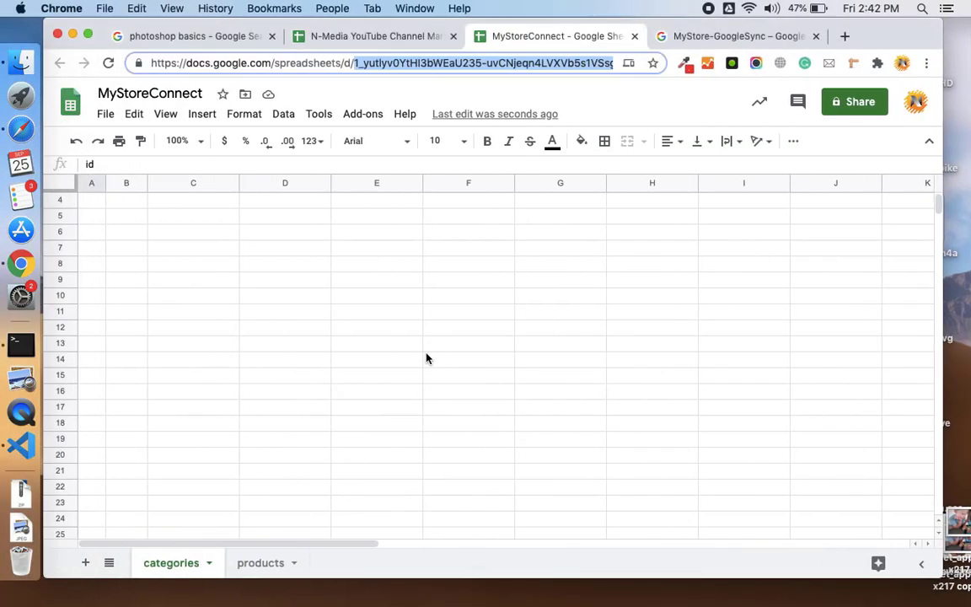
scroll(206, 421, up, 2)
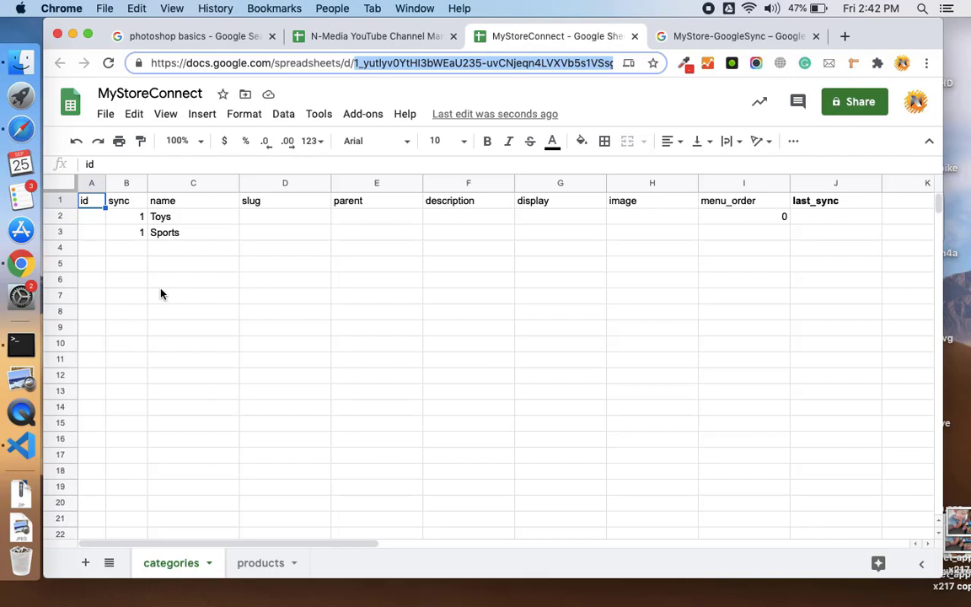
click(137, 221)
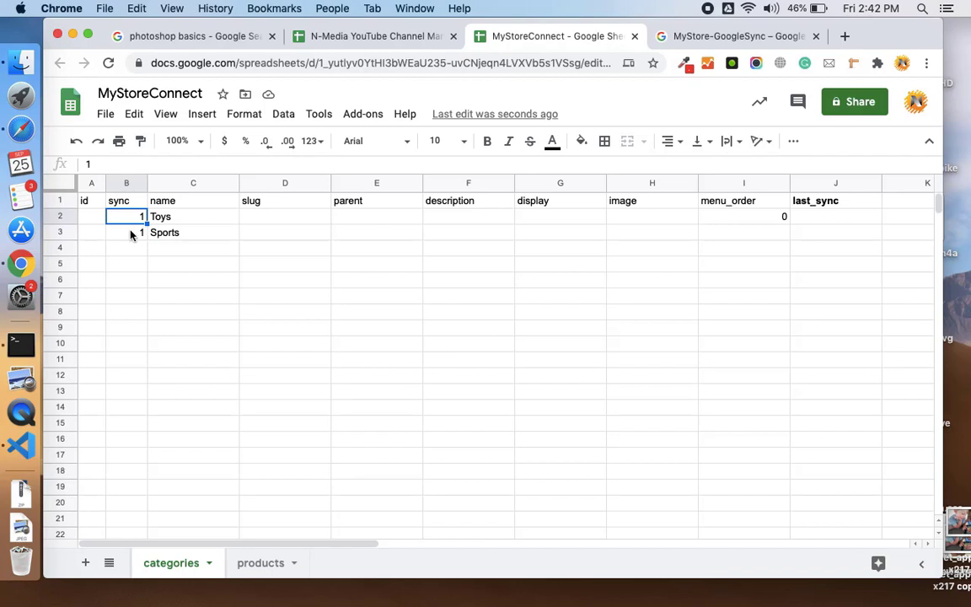
click(132, 235)
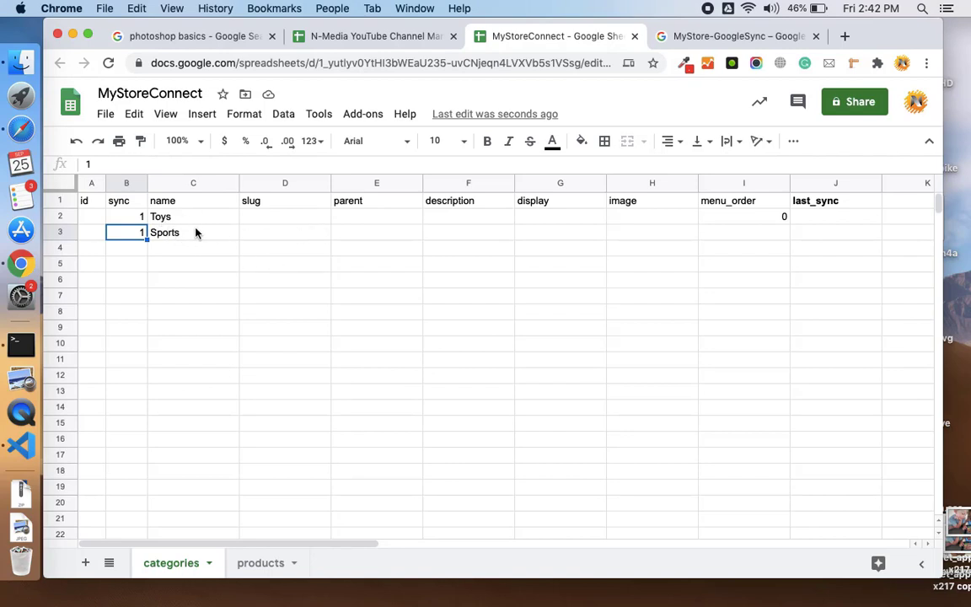
click(143, 218)
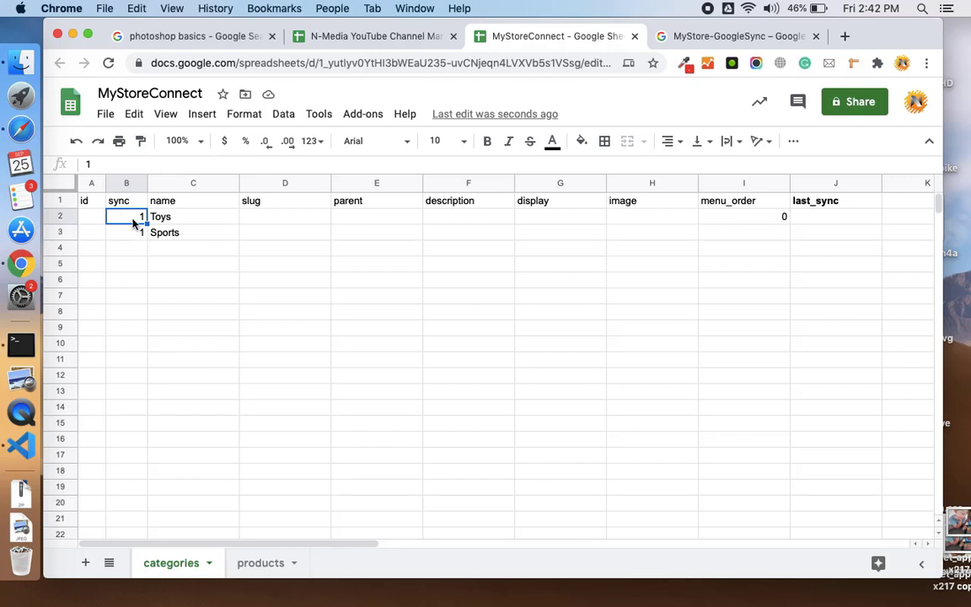
drag(132, 221, 127, 233)
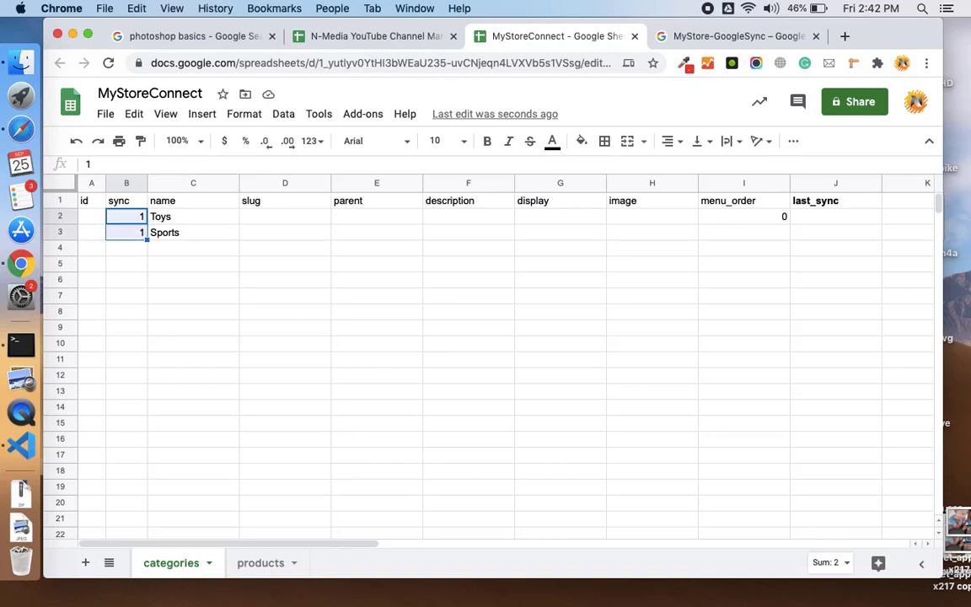
key(Delete)
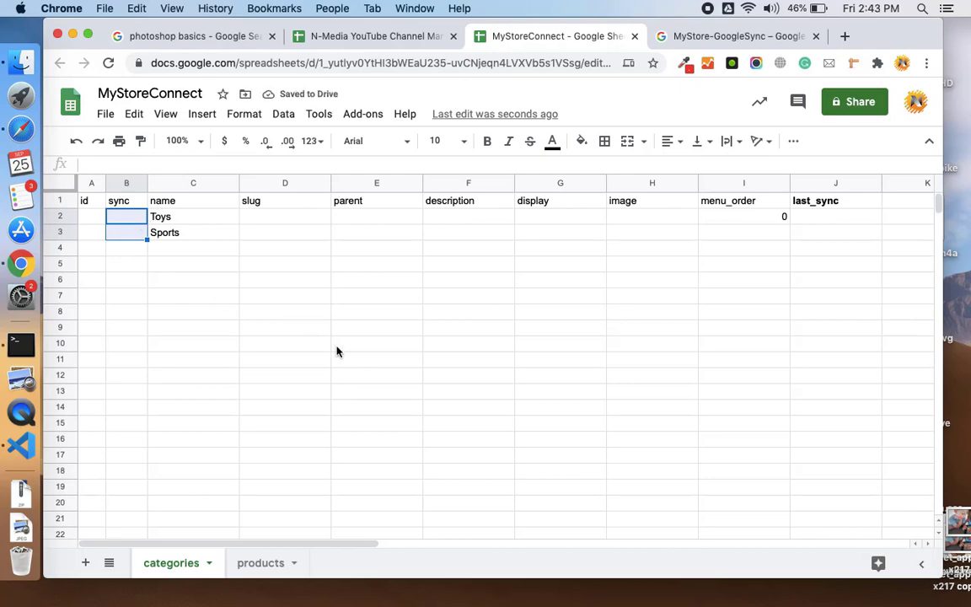
- Check the current WooCommerce product categories list before syncing
key(super+Tab)
scroll(342, 383, down, 2)
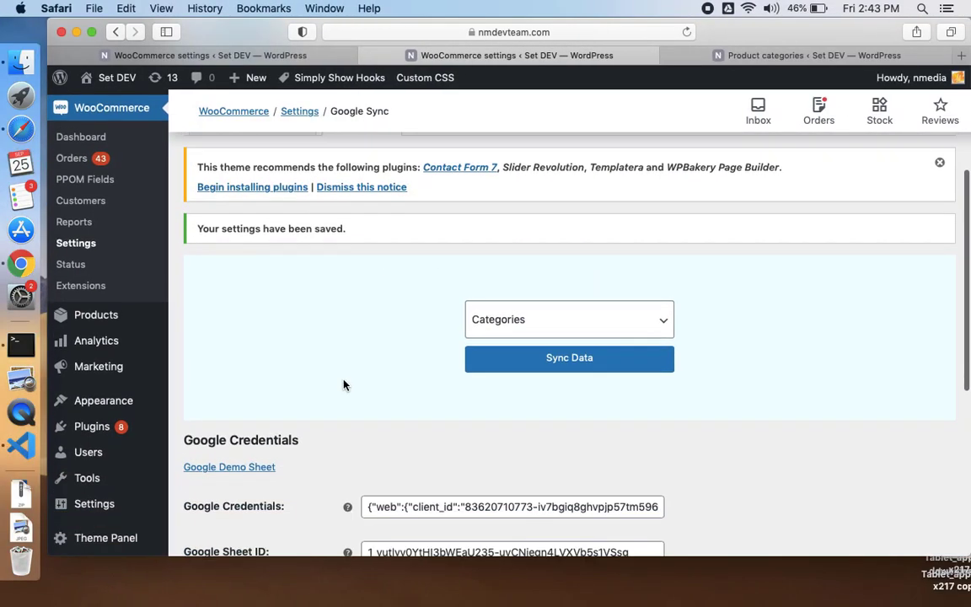
click(666, 54)
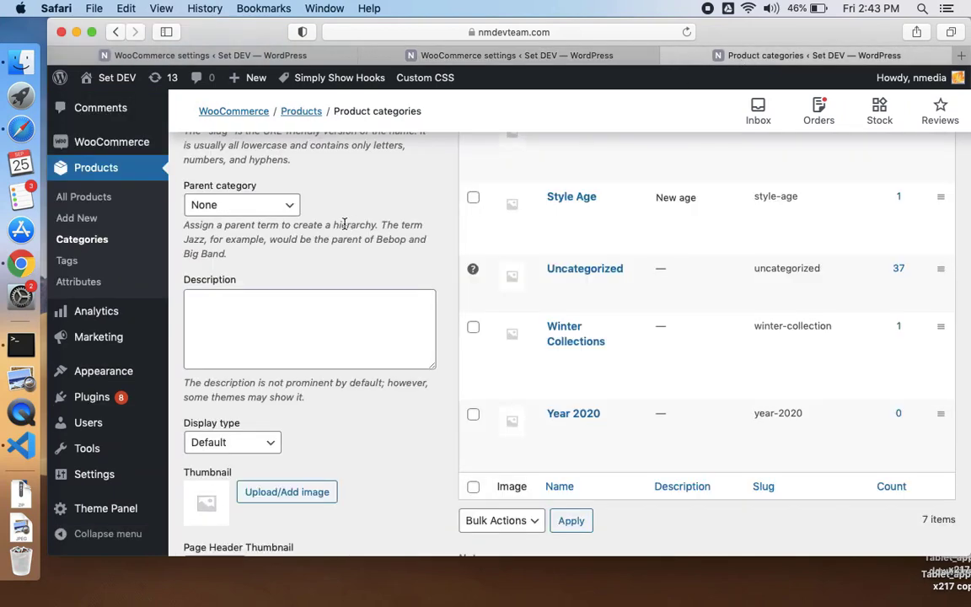
scroll(483, 341, up, 6)
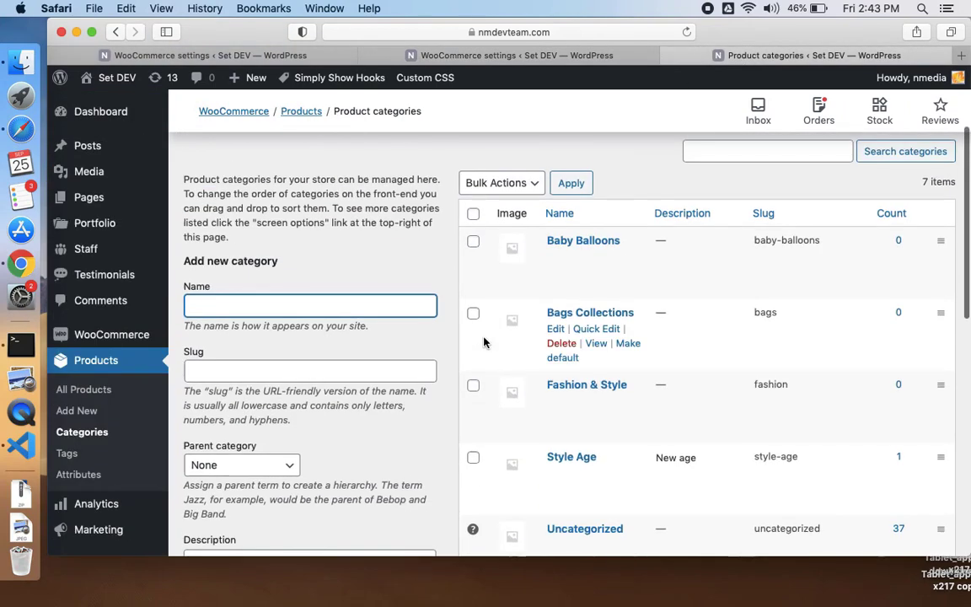
click(88, 431)
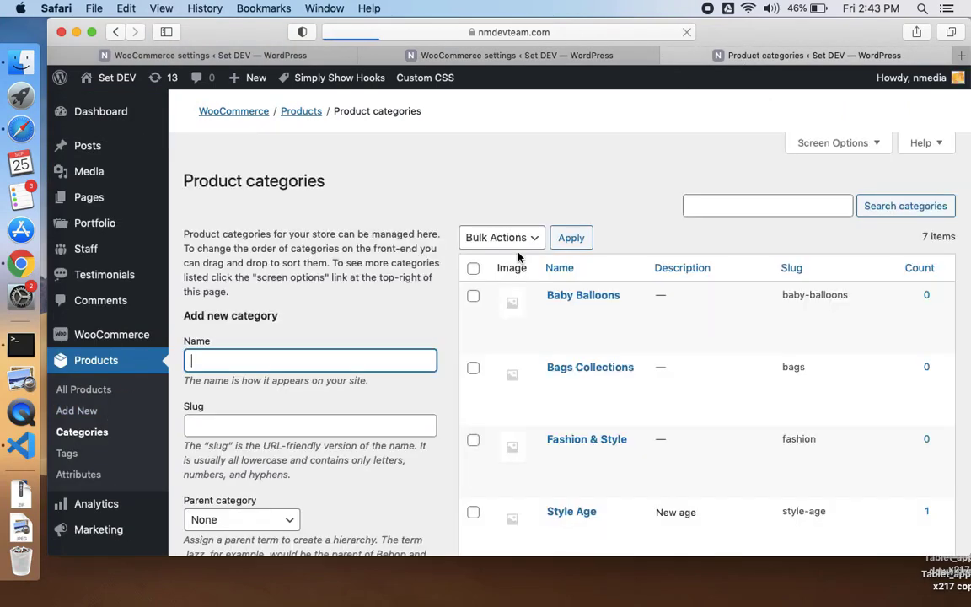
scroll(535, 404, down, 8)
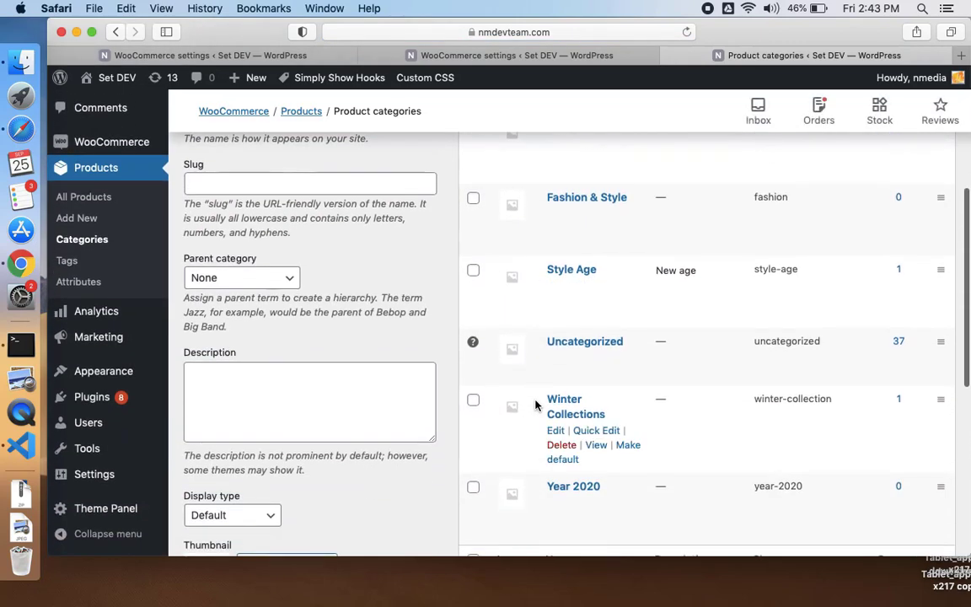
scroll(535, 405, up, 8)
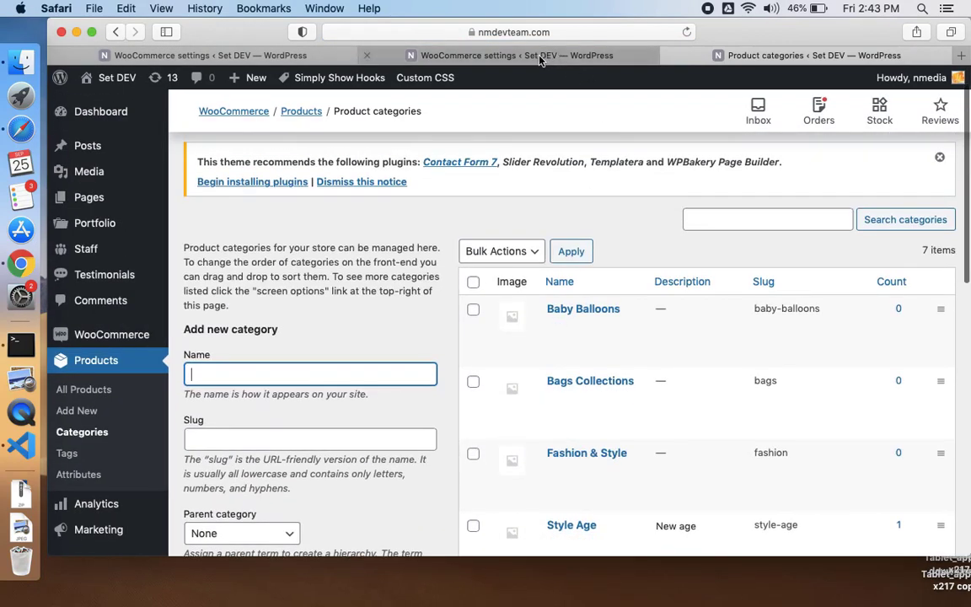
- Run the Categories sync from the Google Sync settings, updating both sheet rows
click(540, 57)
scroll(497, 270, down, 2)
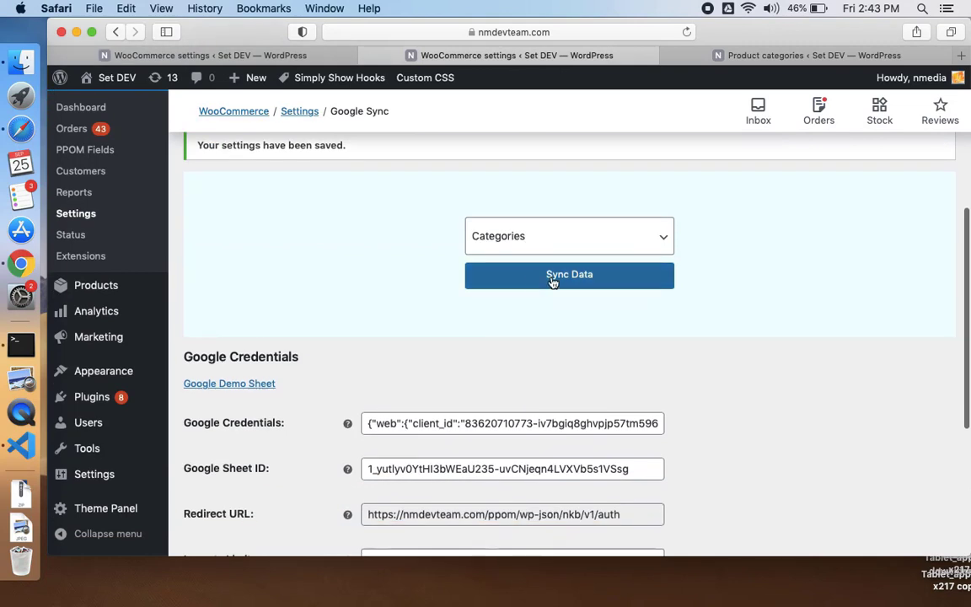
click(552, 278)
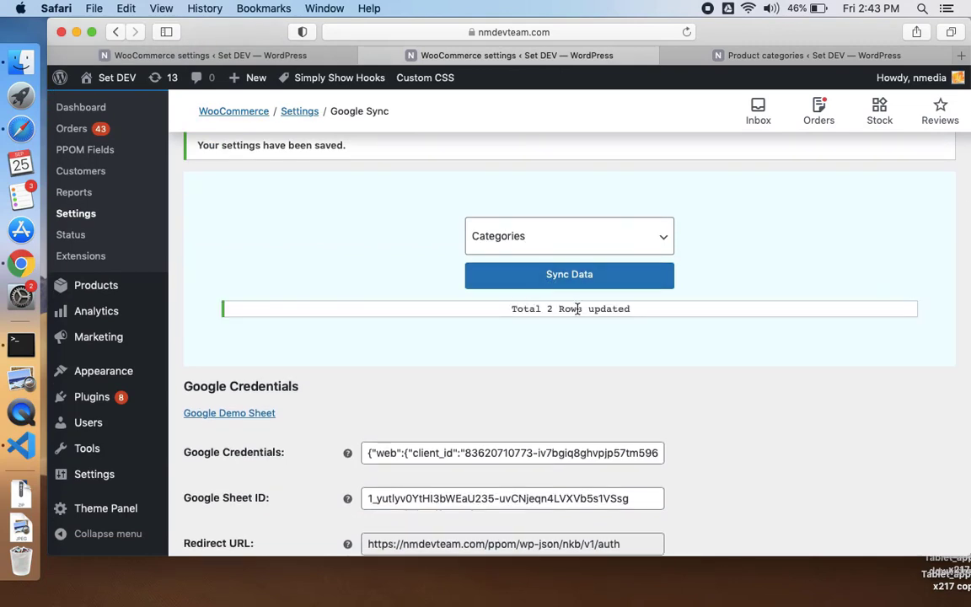
key(ctrl+Left)
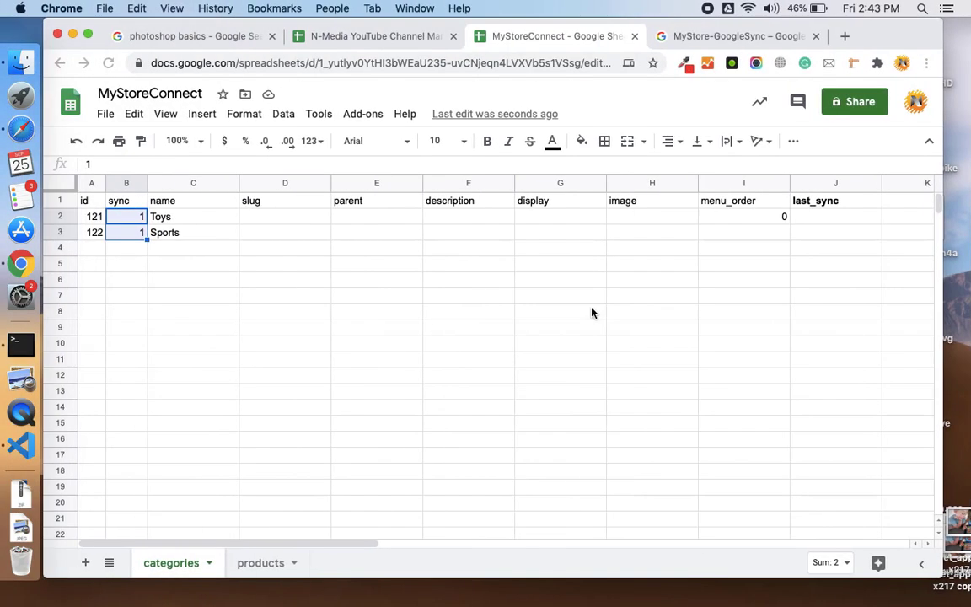
- Confirm Toys has id 121 and Sports id 122 in the sheet, then reopen Product categories
click(99, 218)
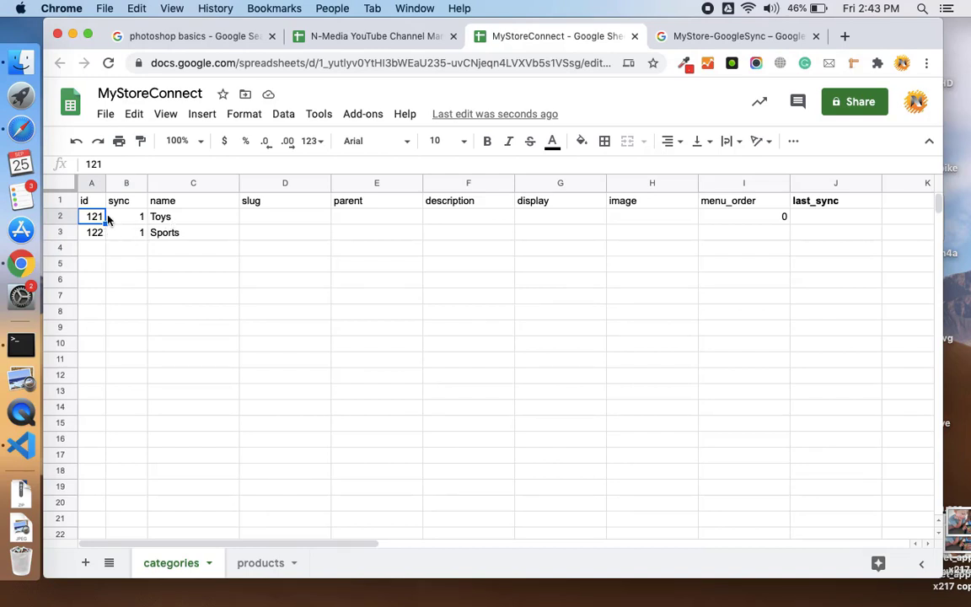
click(127, 219)
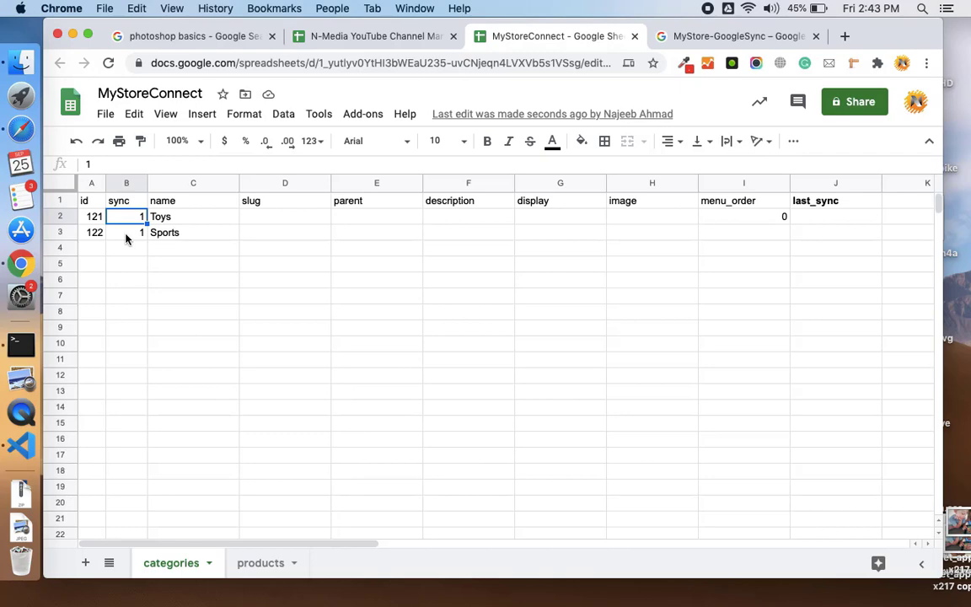
click(126, 239)
key(ctrl+Right)
click(908, 54)
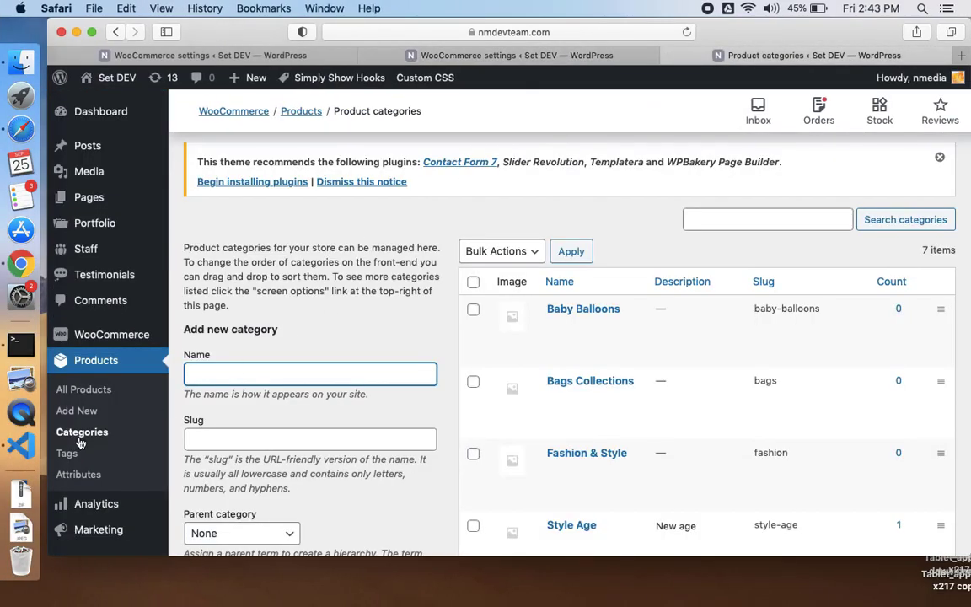
- Quick-edit the Toys category, rename it to 'Toys for Fun', and update it
click(93, 433)
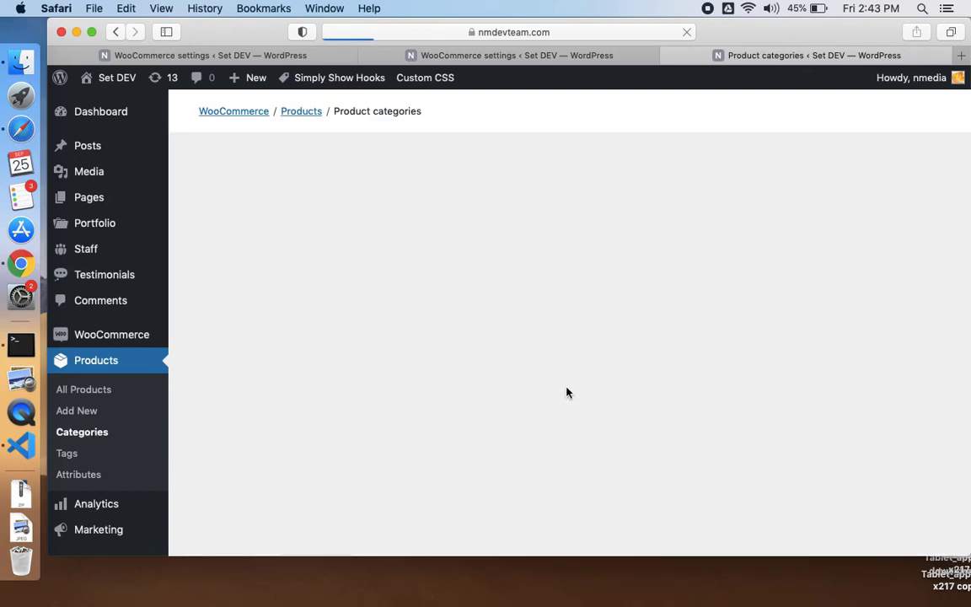
scroll(566, 392, down, 10)
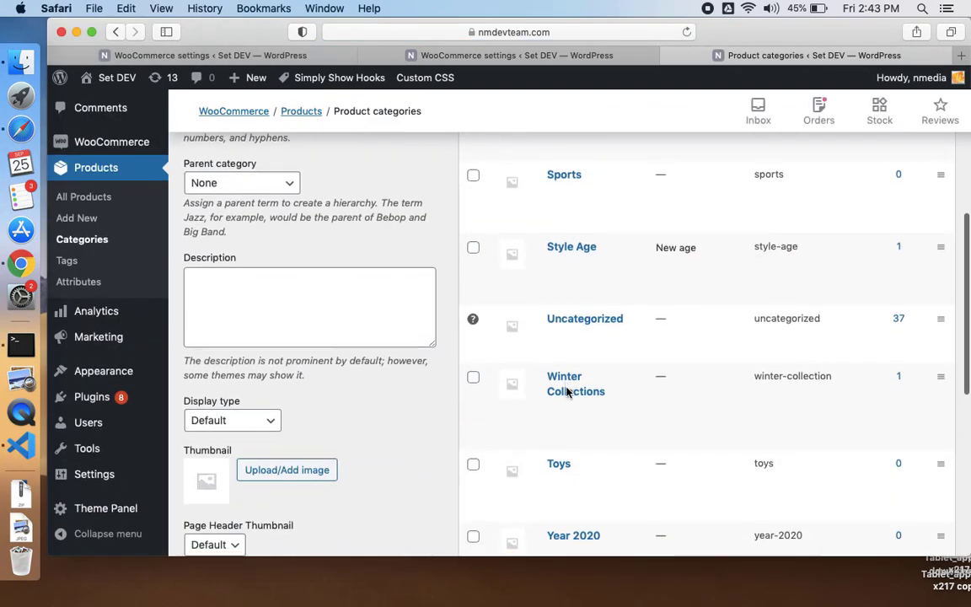
scroll(566, 392, up, 5)
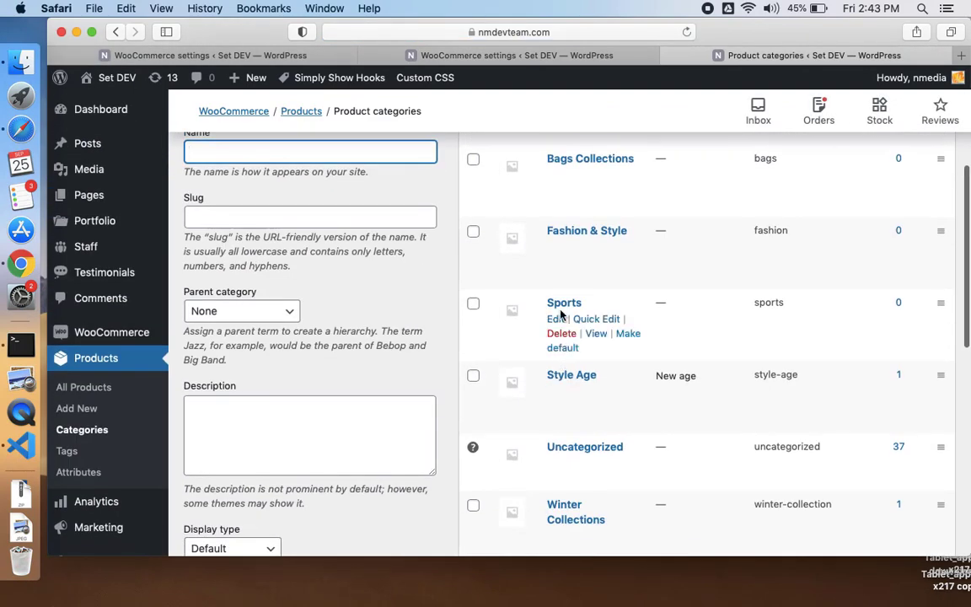
scroll(563, 314, down, 4)
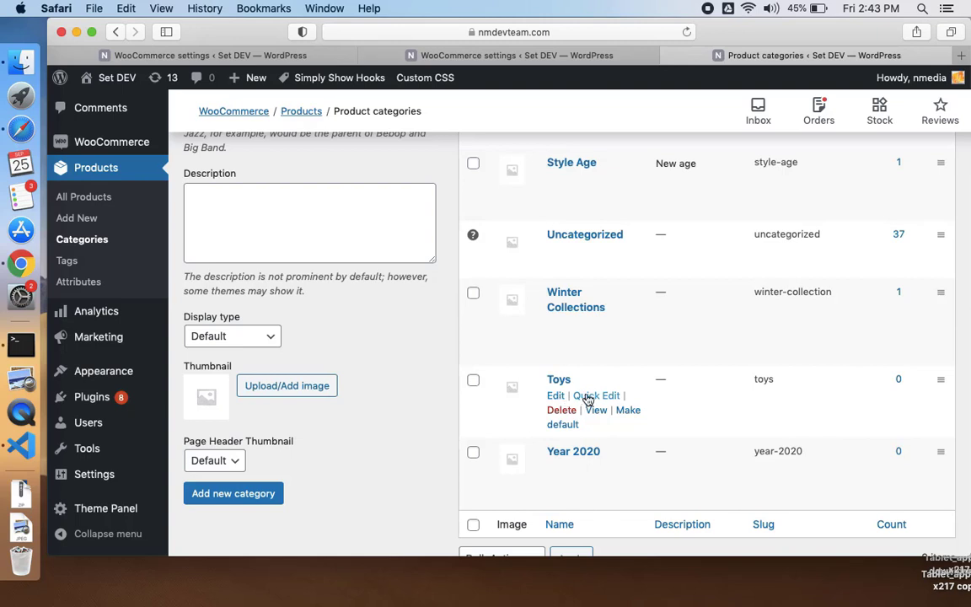
click(588, 397)
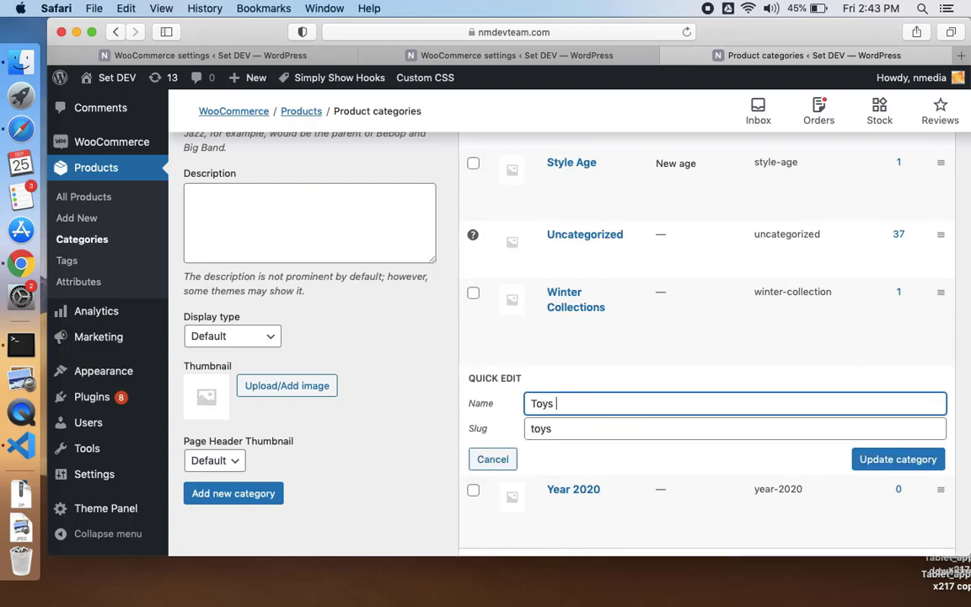
text(for Fun)
click(879, 462)
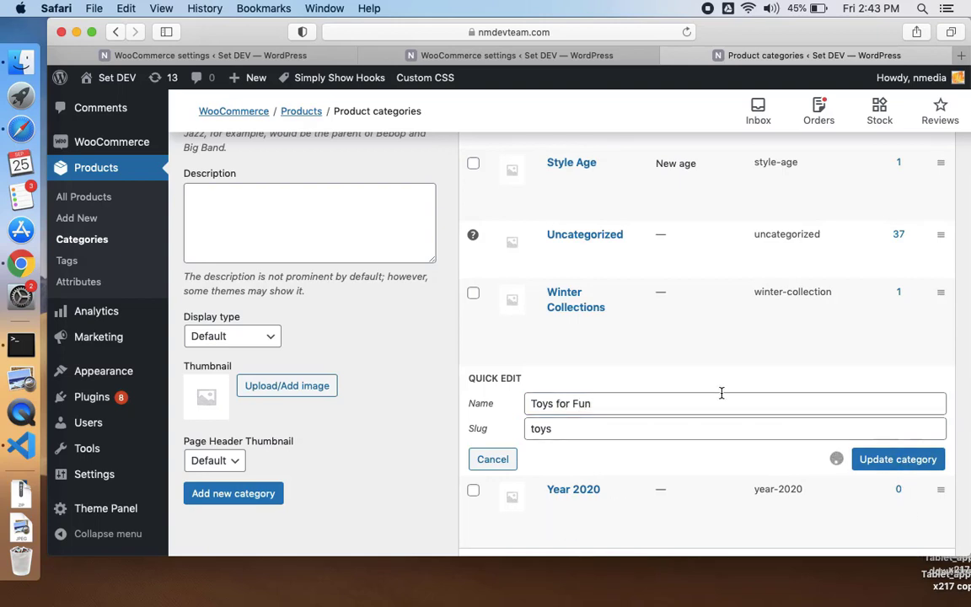
key(ctrl+Left)
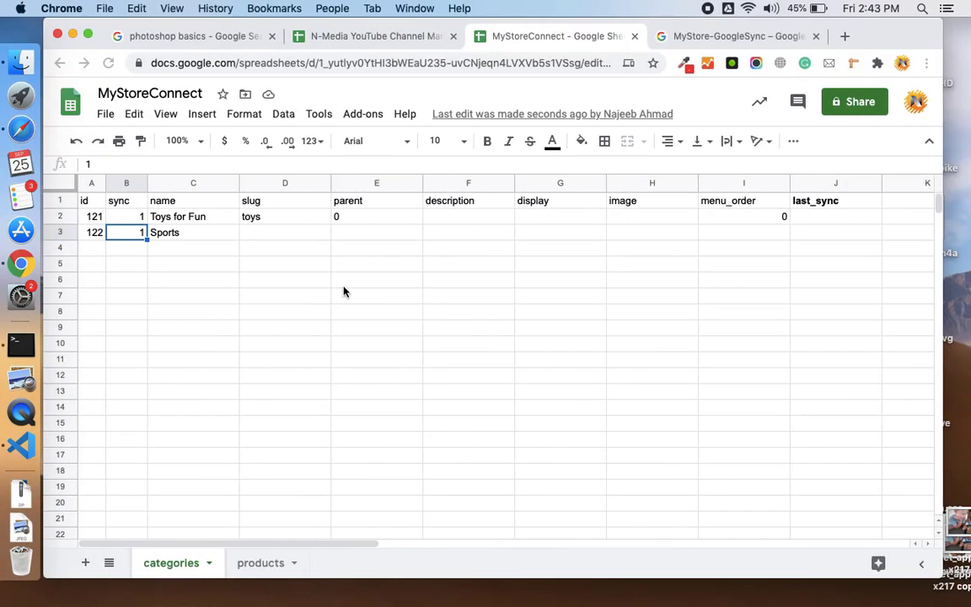
click(192, 221)
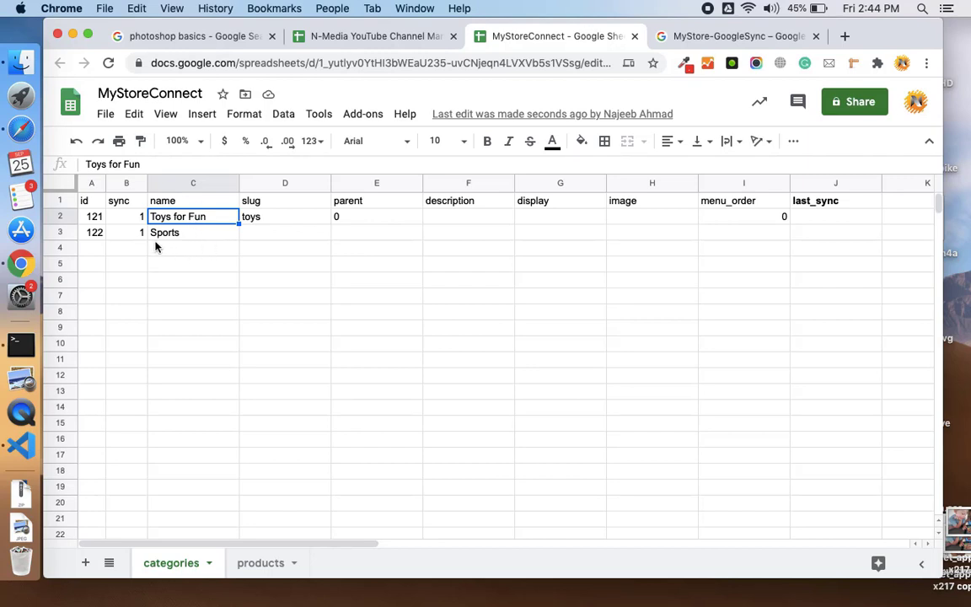
click(182, 253)
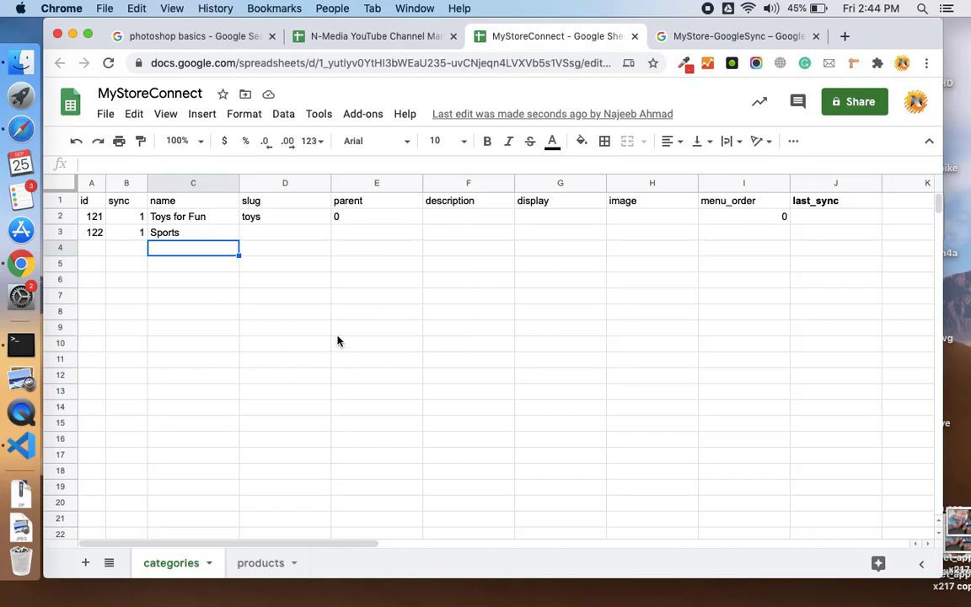
- On the products sheet, select the sync values for Red Balls through Rings Blue
click(256, 563)
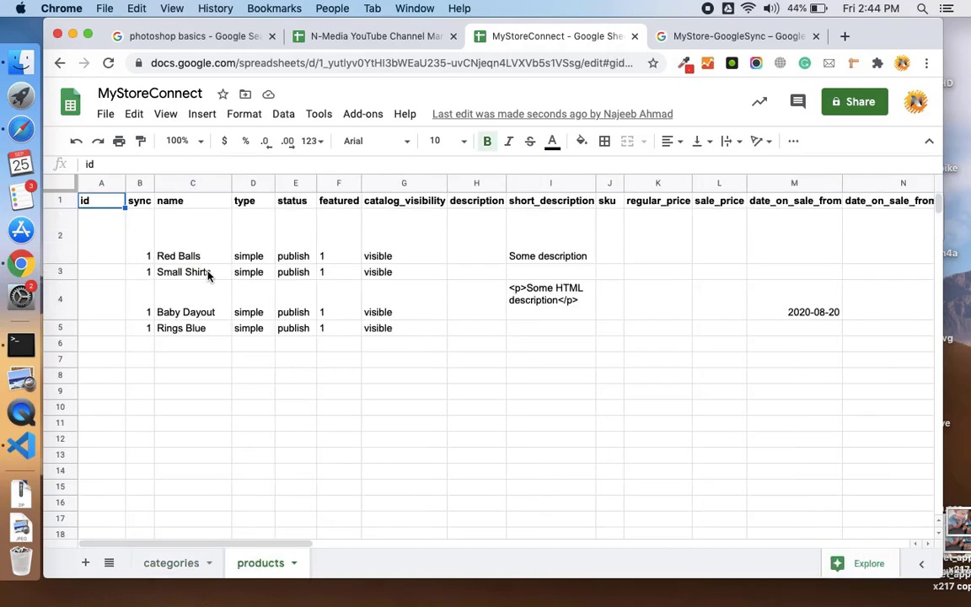
scroll(397, 286, right, 15)
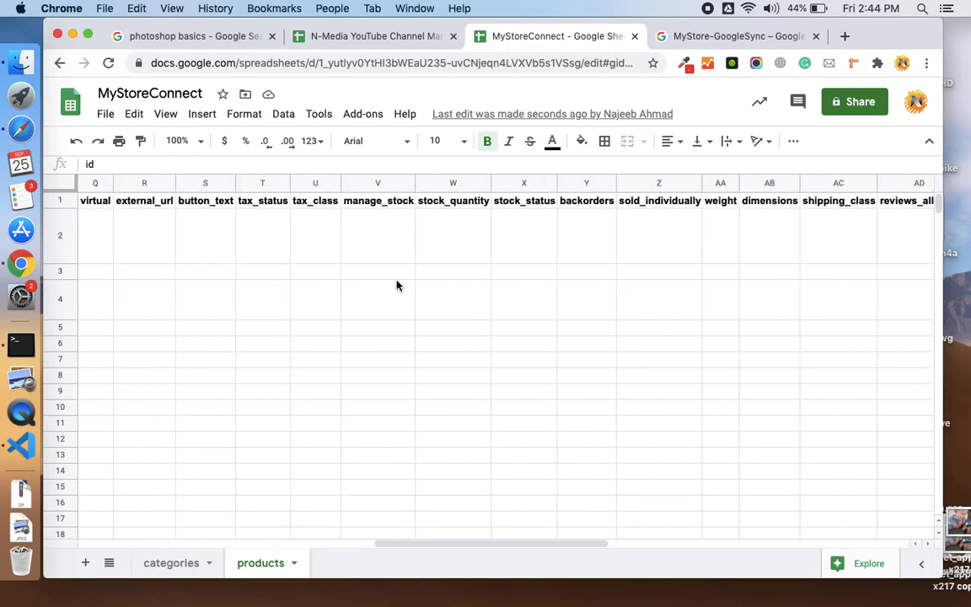
scroll(397, 286, right, 7)
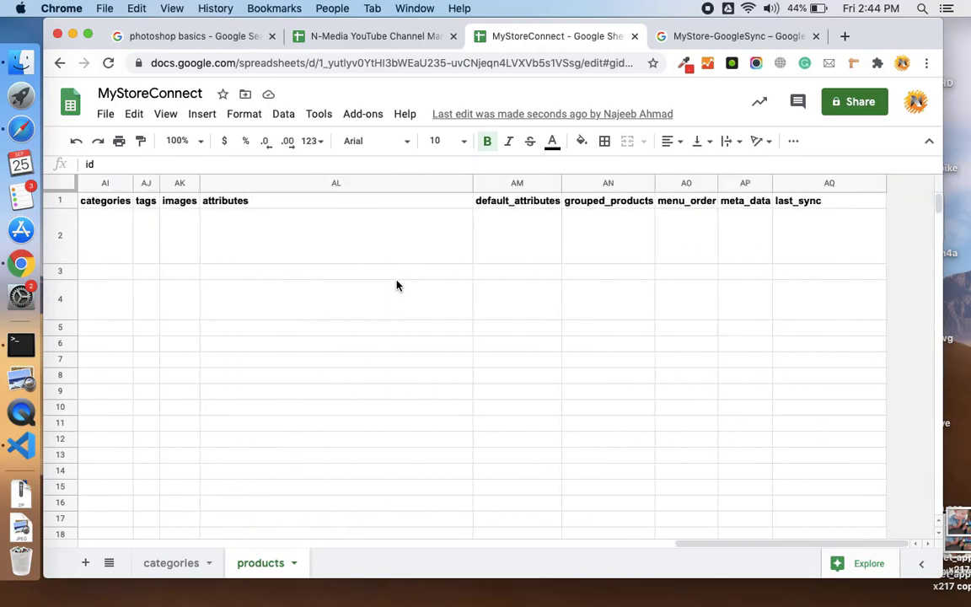
scroll(397, 285, left, 20)
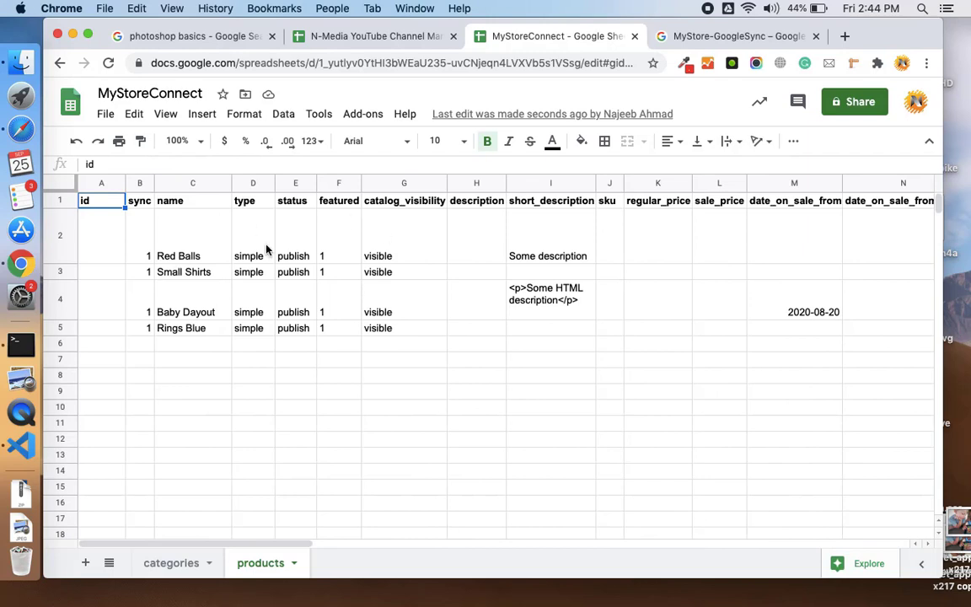
click(142, 243)
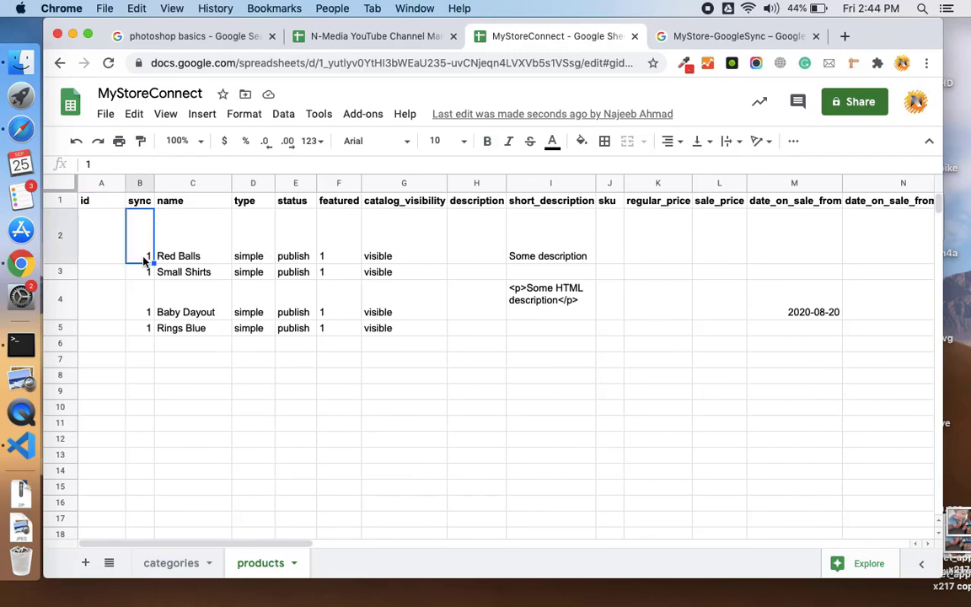
click(145, 272)
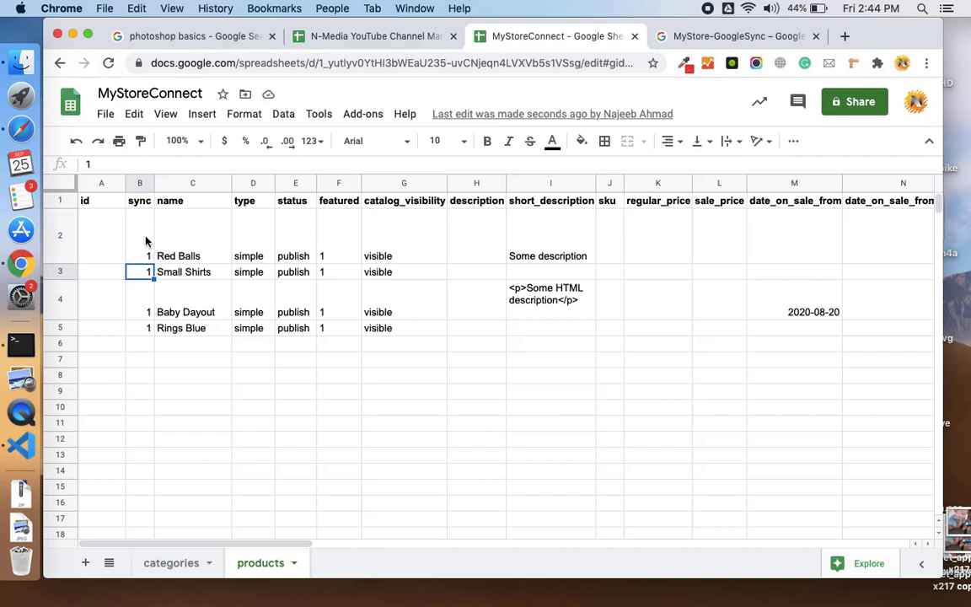
click(145, 242)
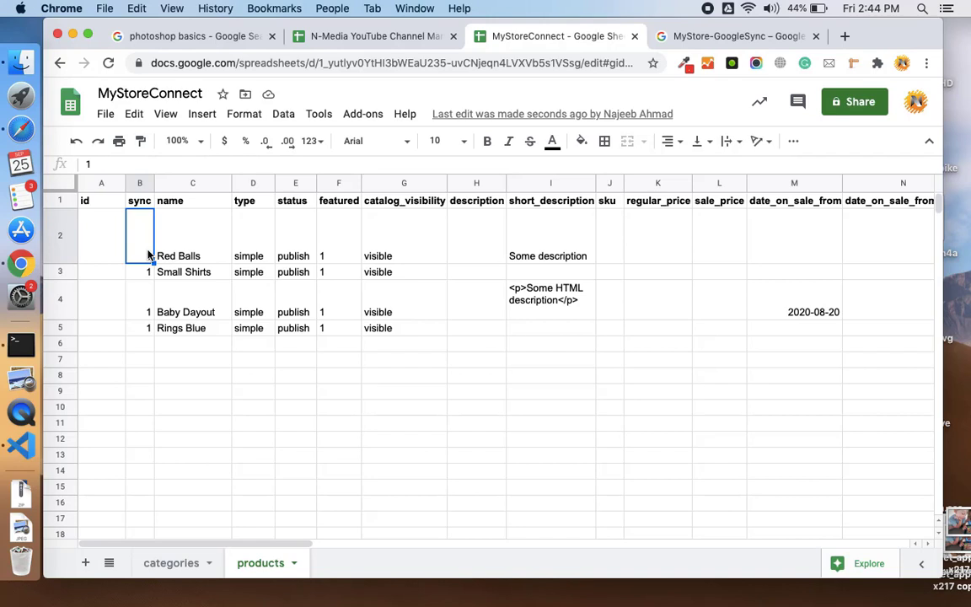
key(shift+Down)
key(shift+Down)
key(shift+Down)
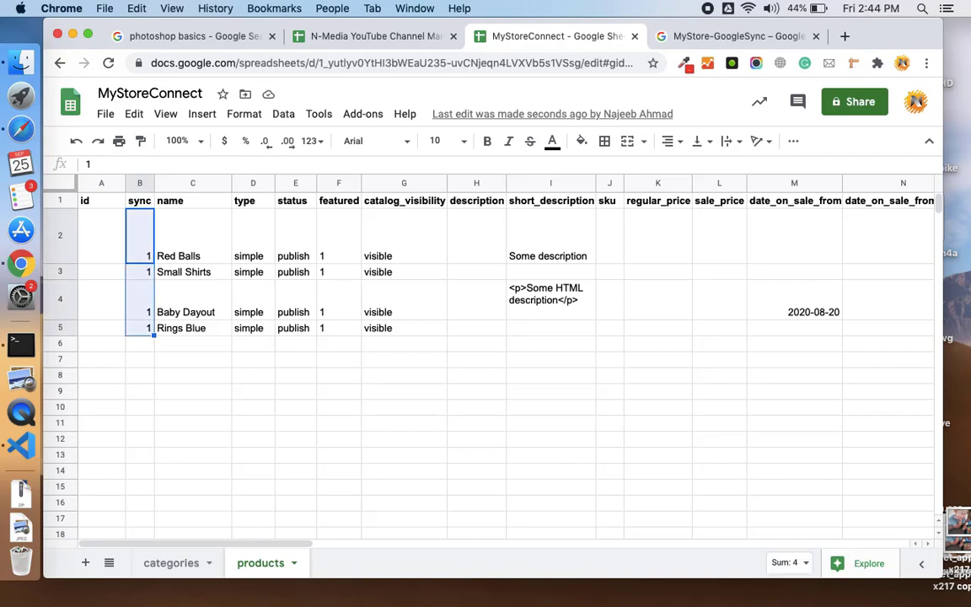
- Select rows 4–5 holding Baby Dayout and Rings Blue
click(191, 292)
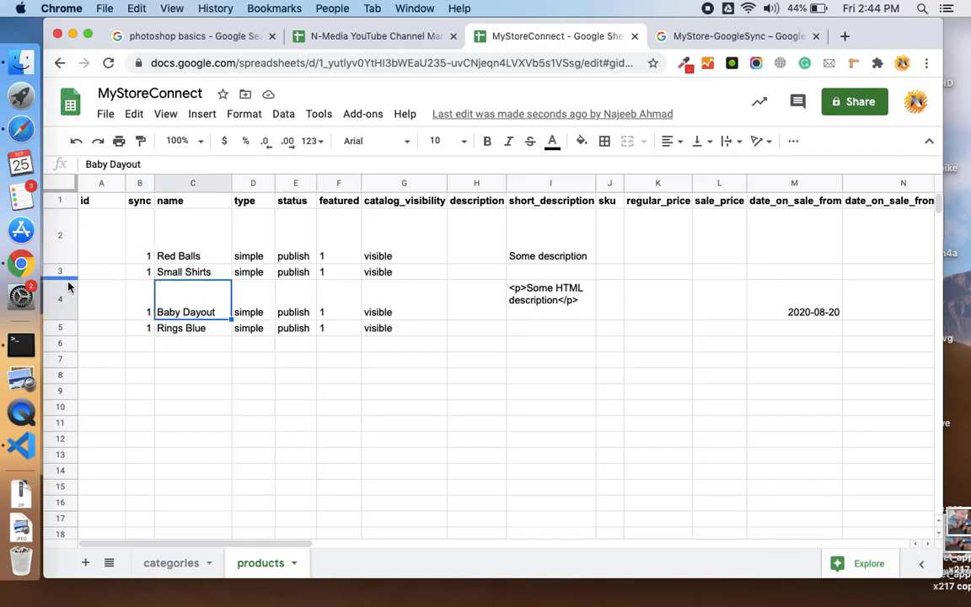
click(61, 307)
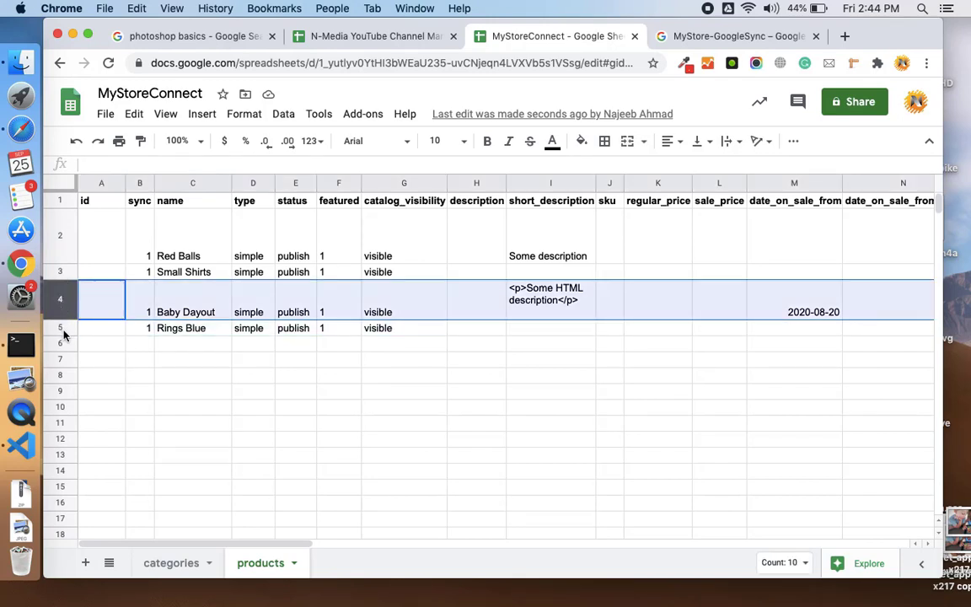
shift+click(63, 329)
- Delete rows 4–5, removing the Baby Dayout and Rings Blue products
right_click(63, 329)
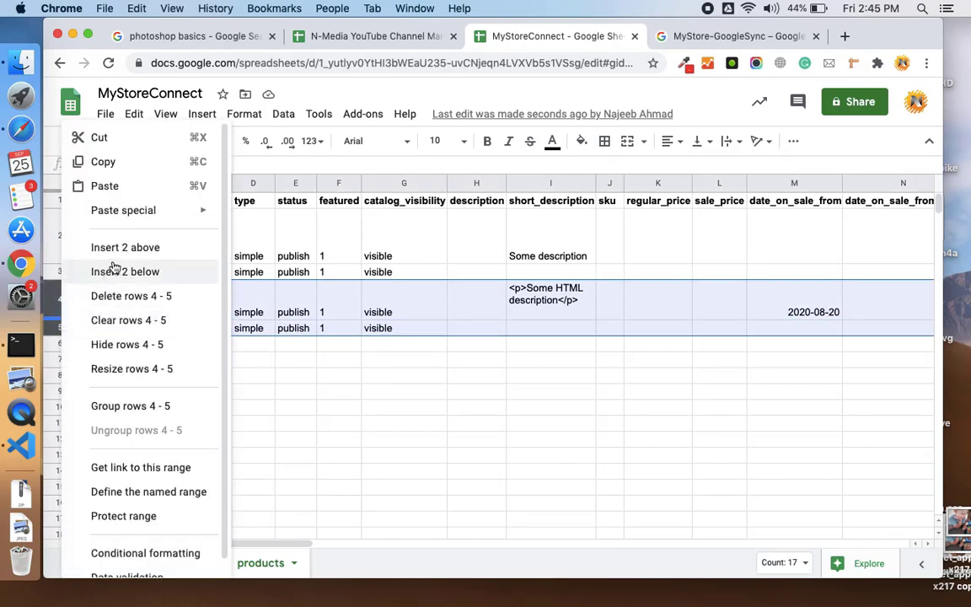
click(125, 296)
click(184, 225)
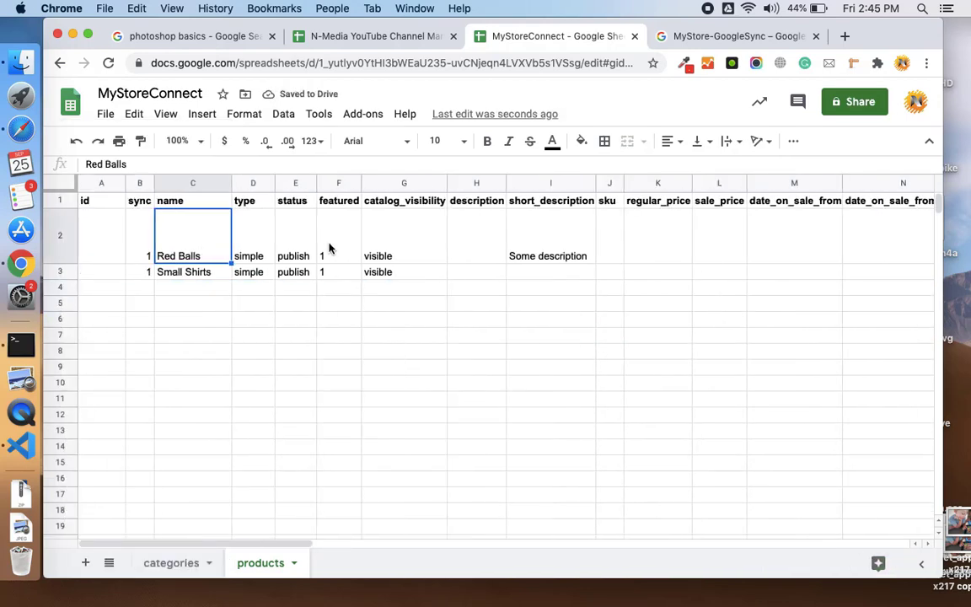
click(538, 247)
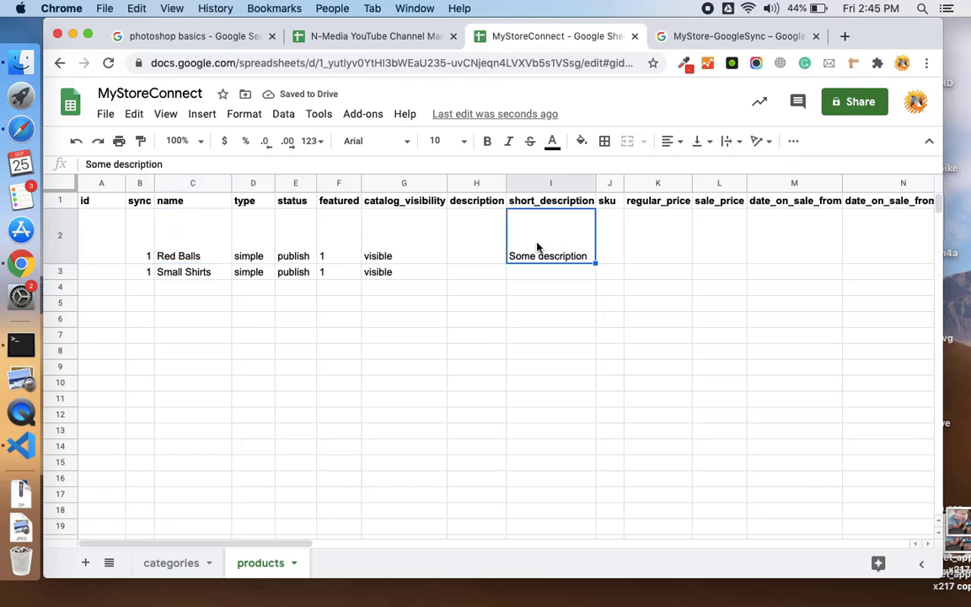
- Clear the sync values for Red Balls and Small Shirts, then review the remaining columns
click(154, 242)
key(Delete)
key(Down)
key(Delete)
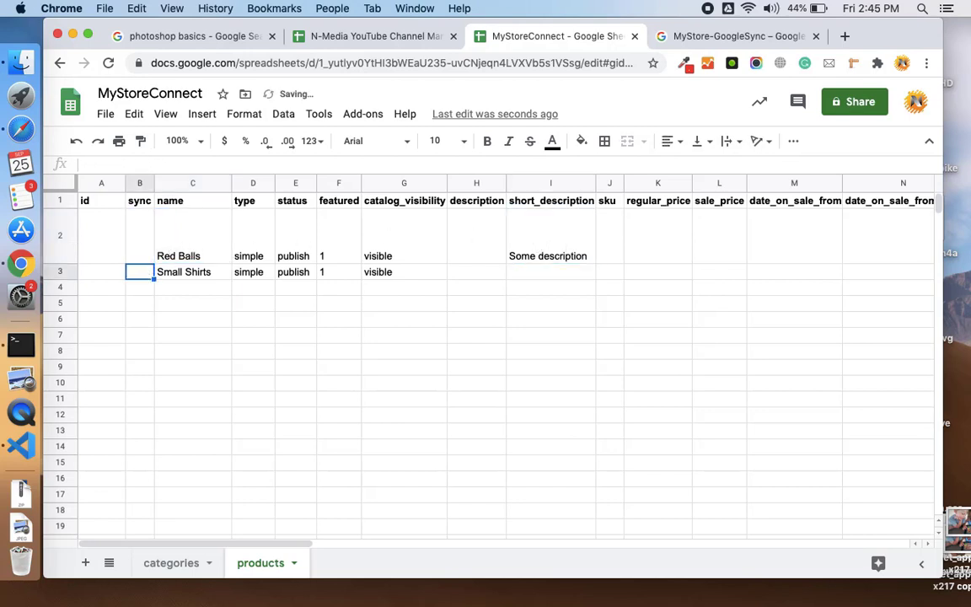
click(310, 272)
scroll(310, 272, right, 10)
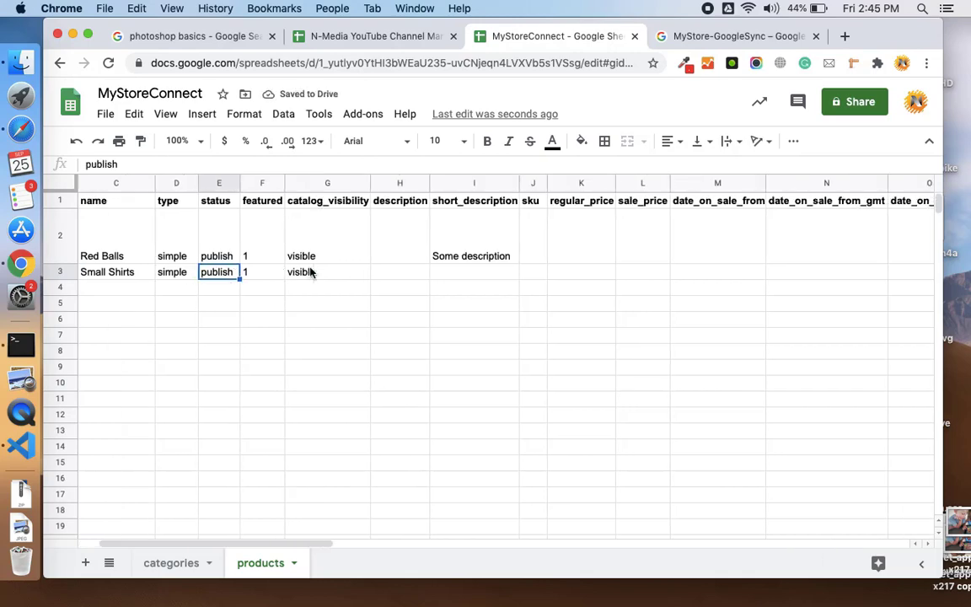
scroll(310, 272, right, 15)
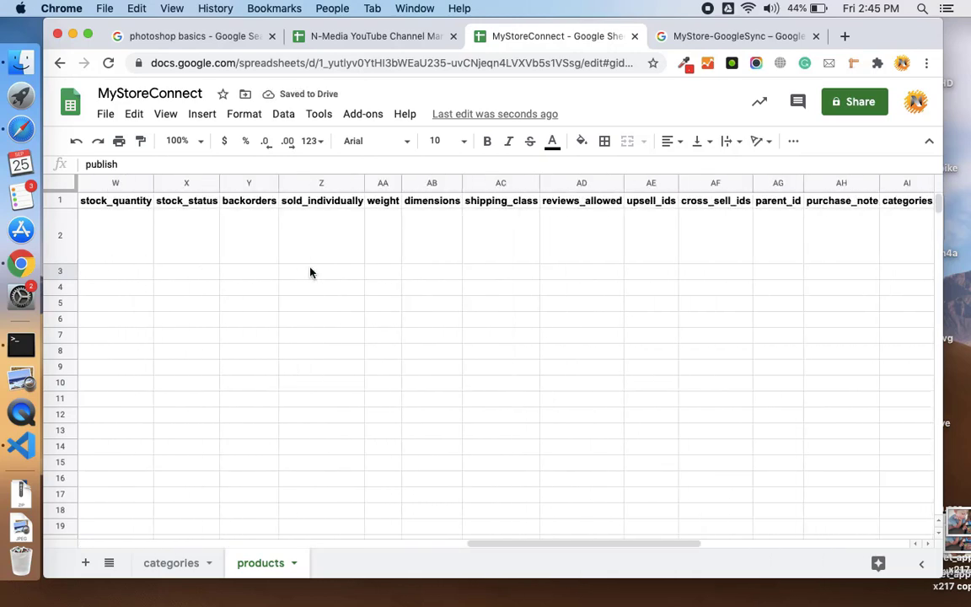
scroll(310, 271, right, 5)
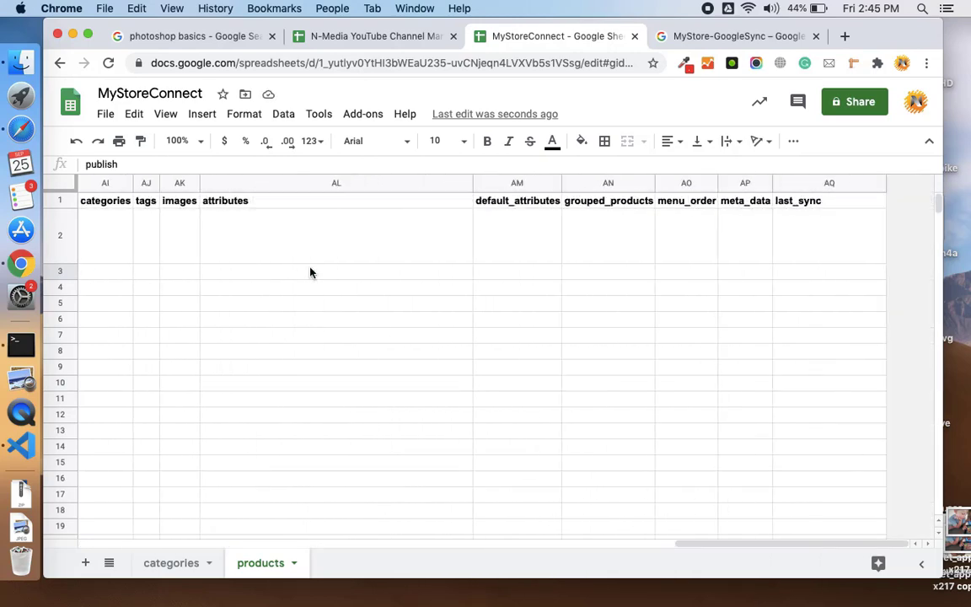
- Look up the category ids on the categories sheet, then go back to products
scroll(563, 242, left, 3)
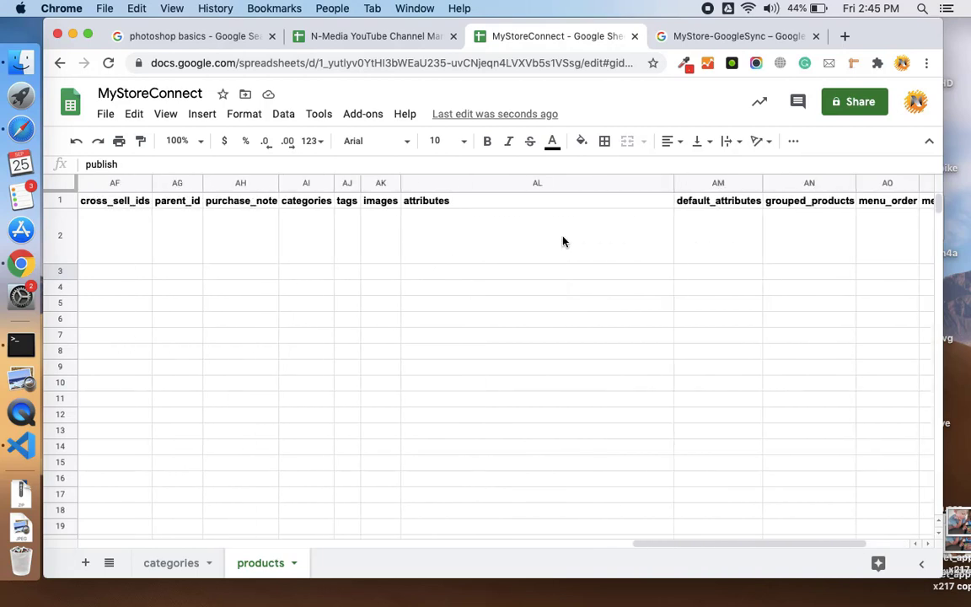
click(378, 248)
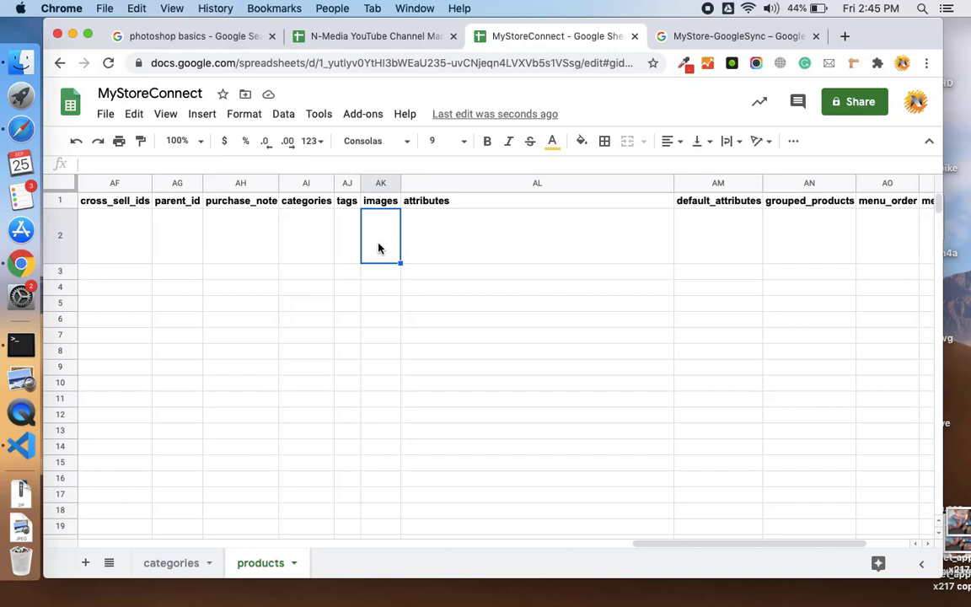
click(313, 249)
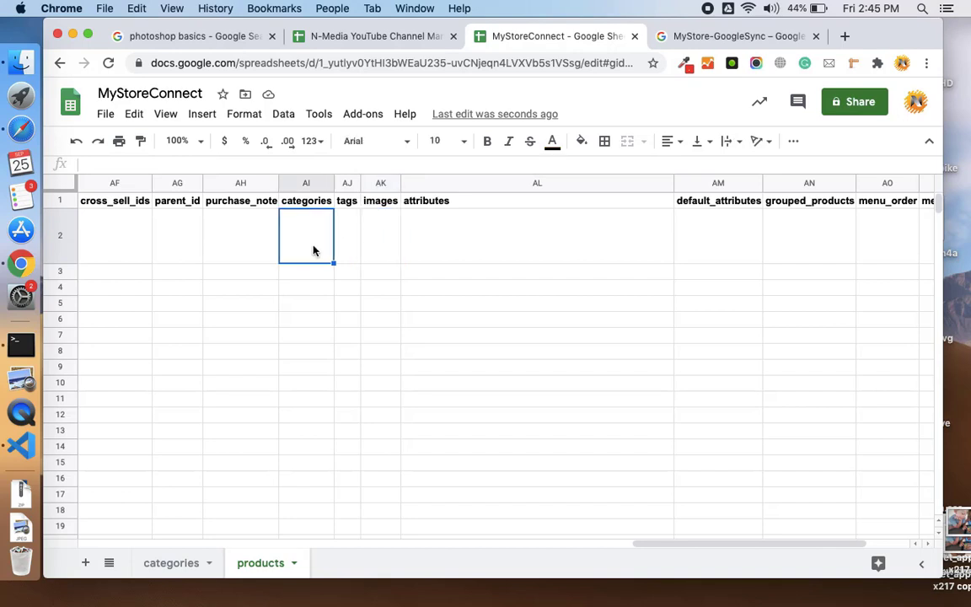
scroll(312, 249, left, 10)
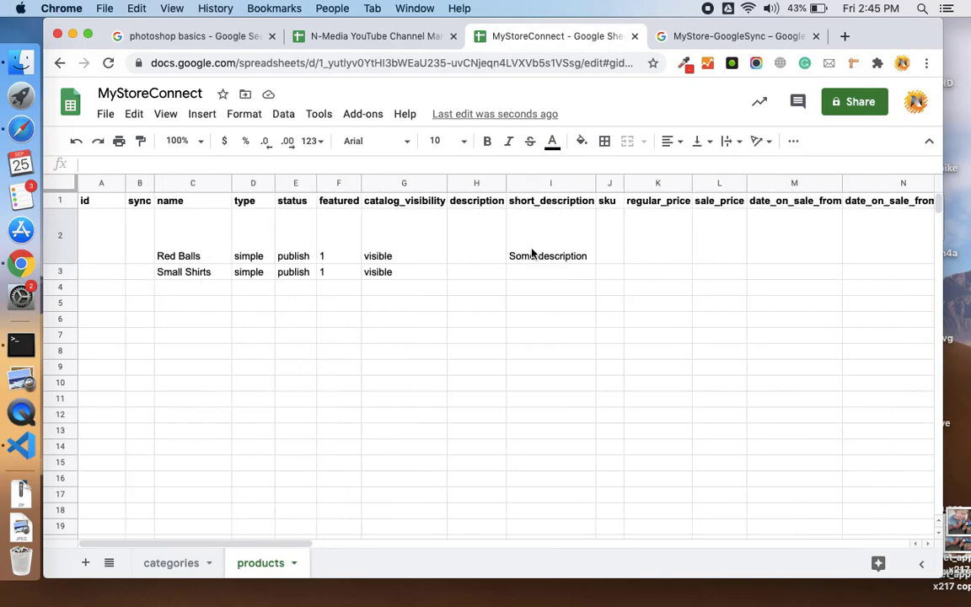
click(177, 560)
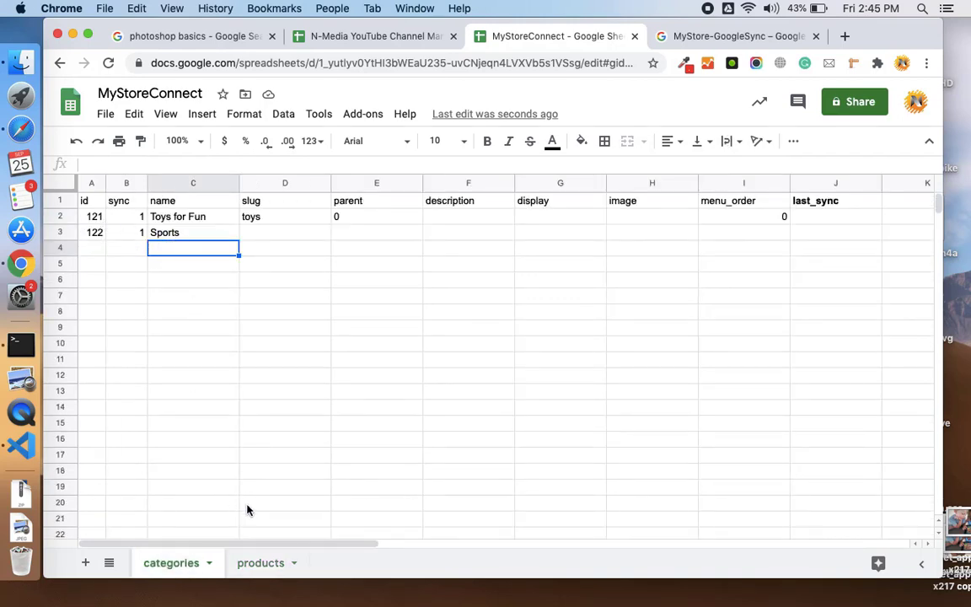
click(258, 573)
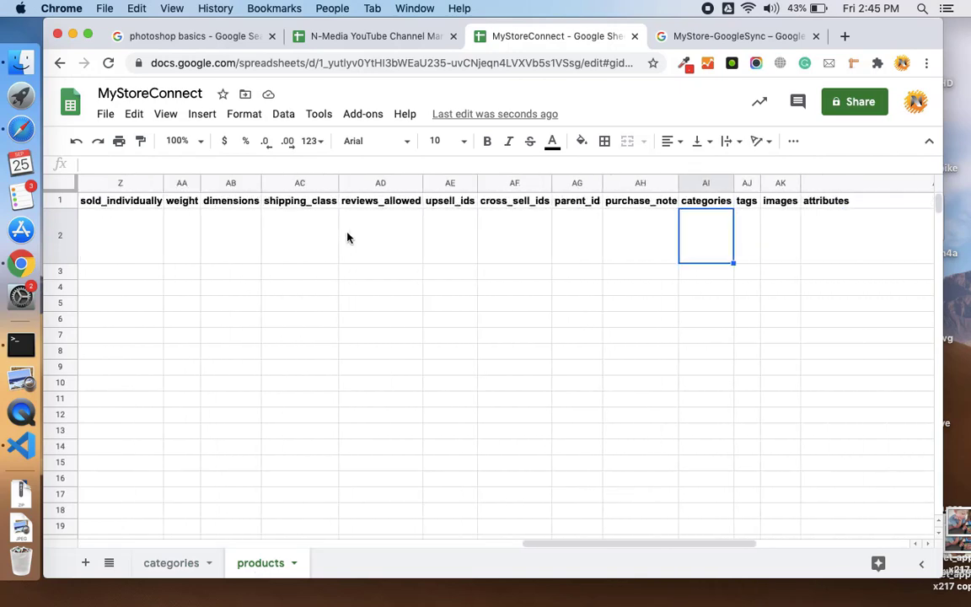
- Enter category 121 for Red Balls and 122 for Small Shirts in column AI
scroll(346, 238, right, 4)
text(121)
key(Return)
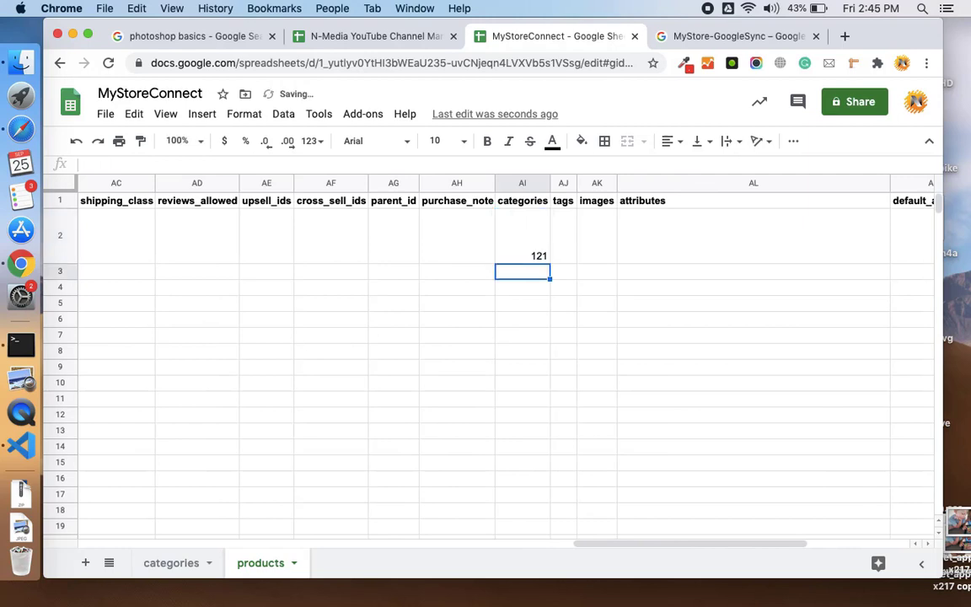
text(122)
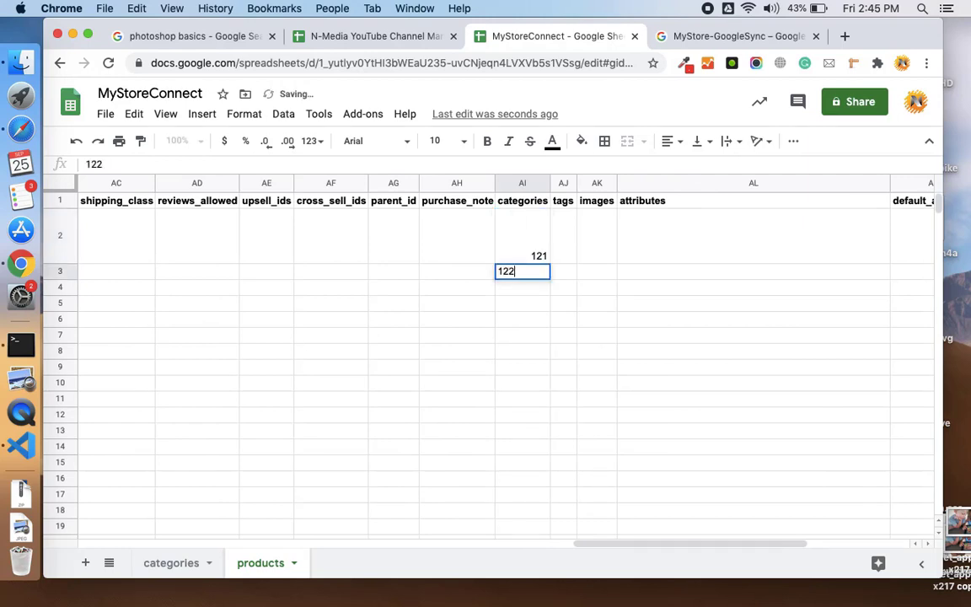
key(Tab)
click(597, 236)
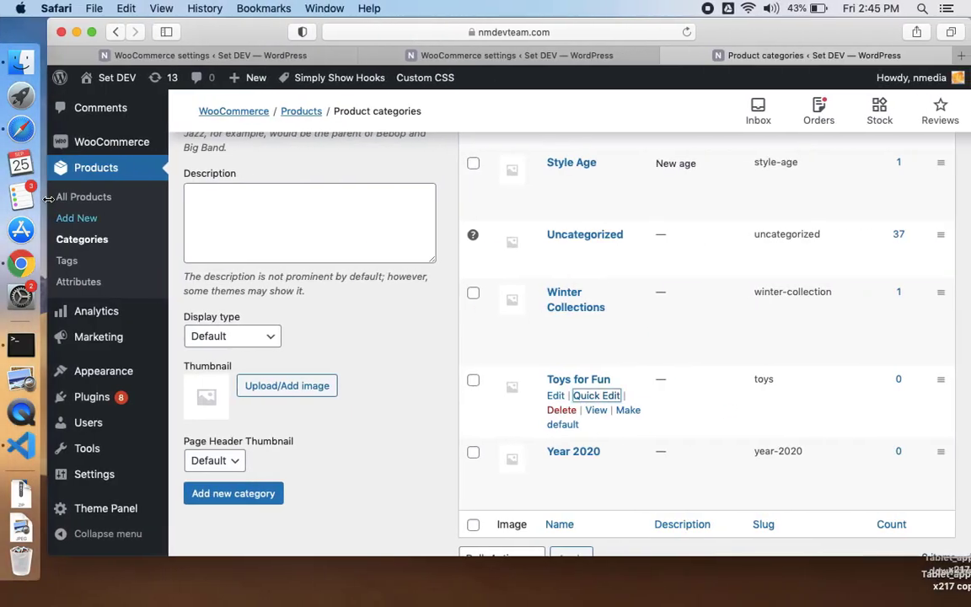
- Find the beige and maroon fabric photo in the Media Library and copy its media ID 1154
scroll(157, 187, up, 1)
scroll(157, 187, up, 2)
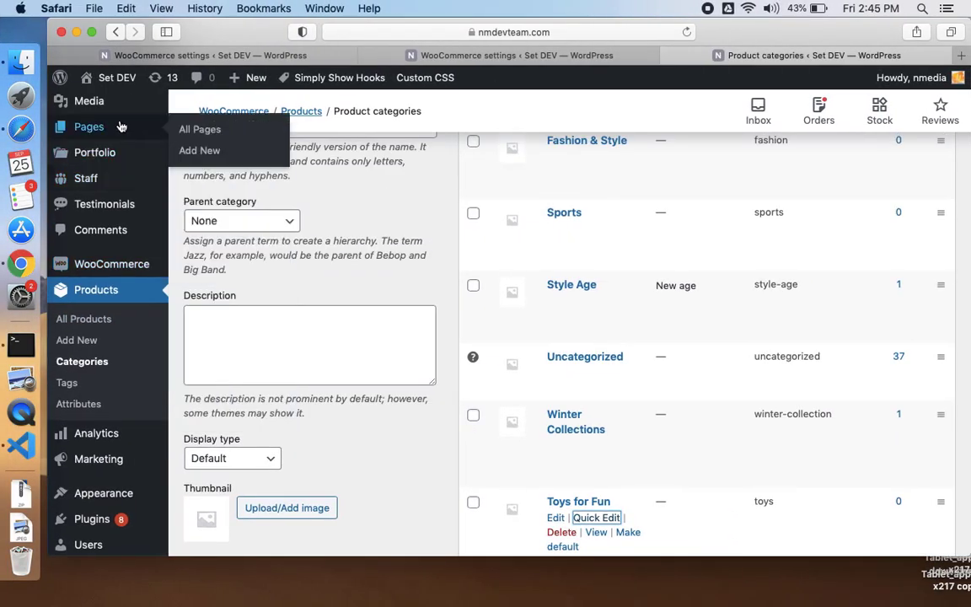
mouse_move(125, 106)
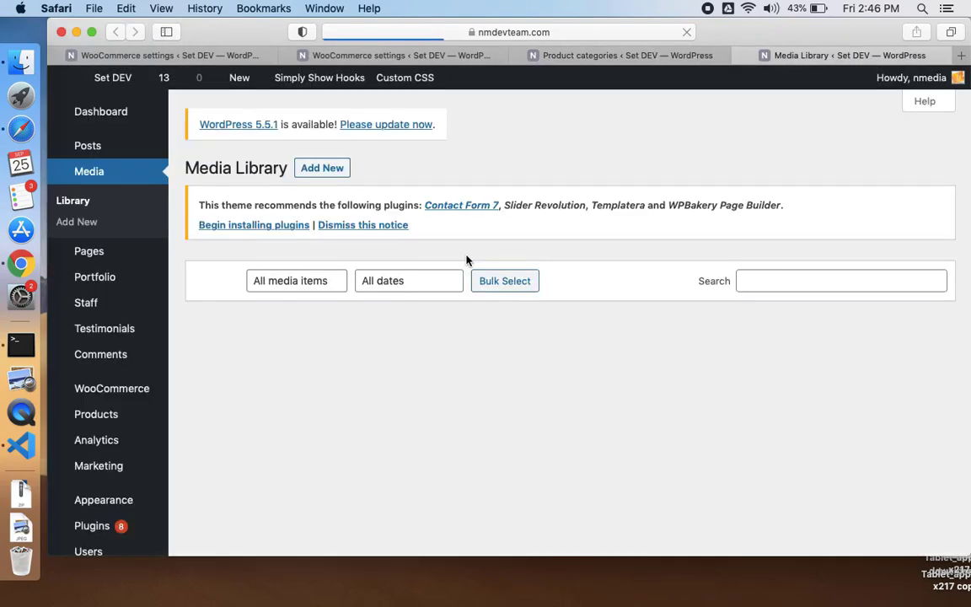
scroll(466, 260, down, 3)
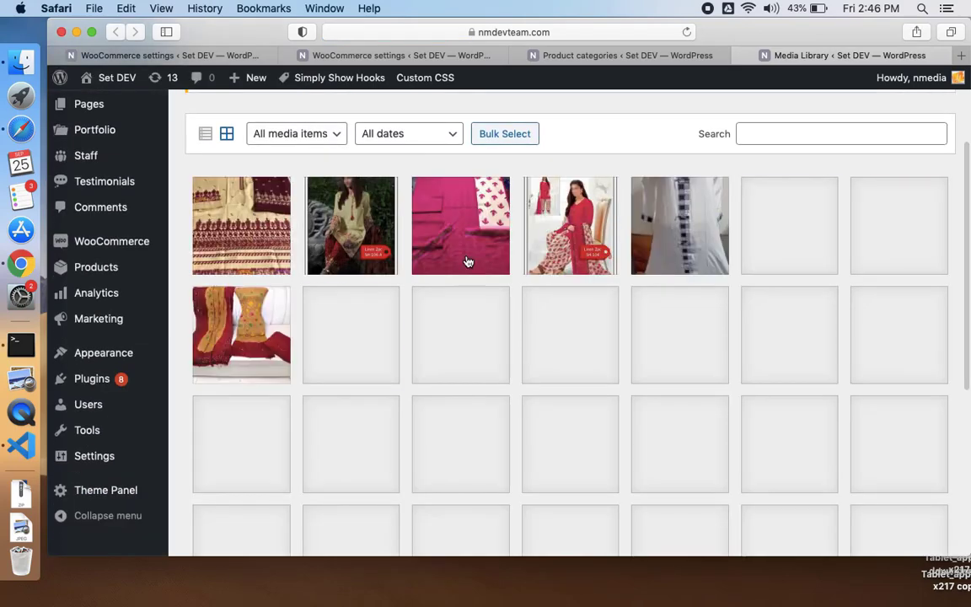
click(566, 37)
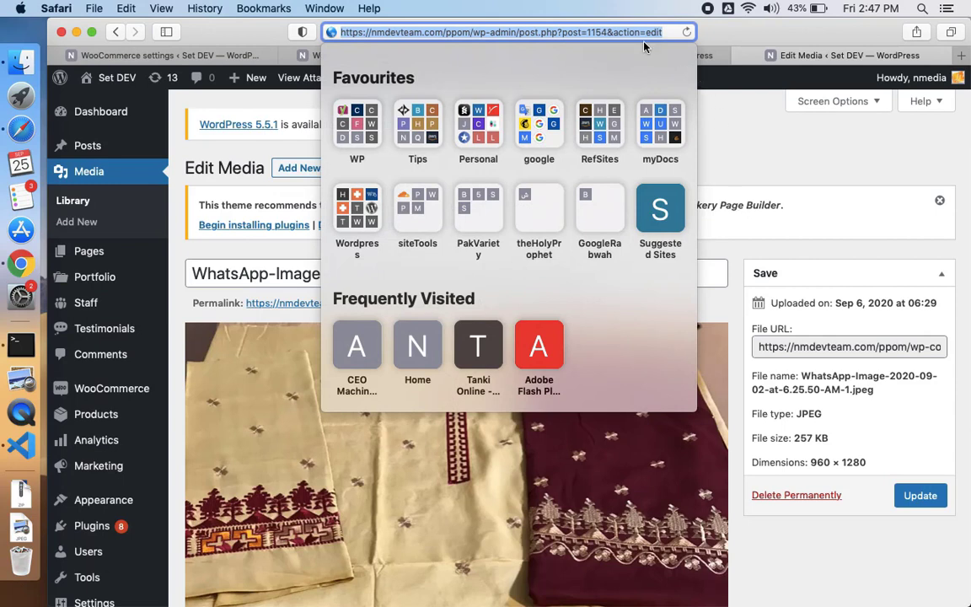
double_click(600, 32)
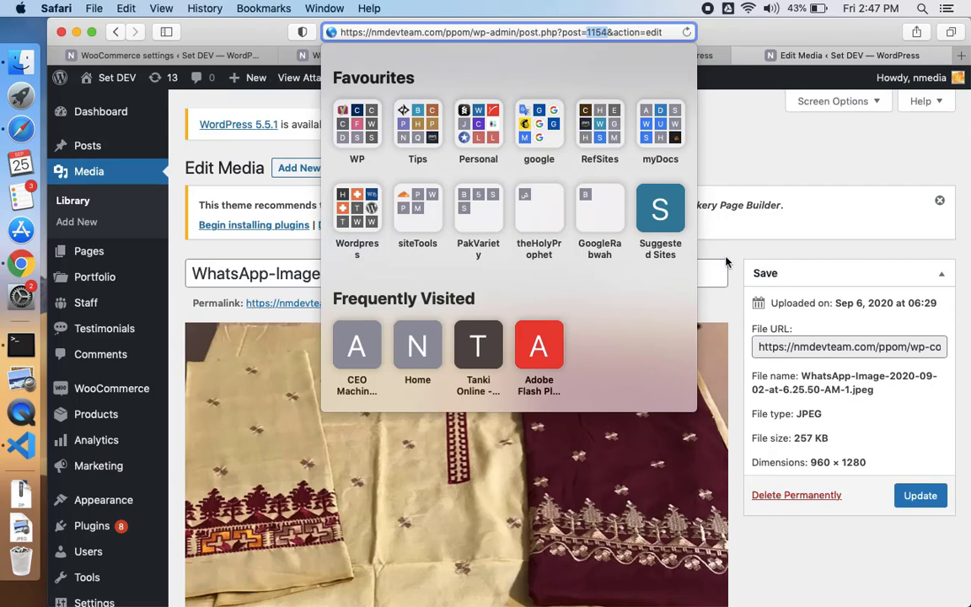
key(Escape)
- Enter image ID 1154 in the images cells of both product rows
key(super+Tab)
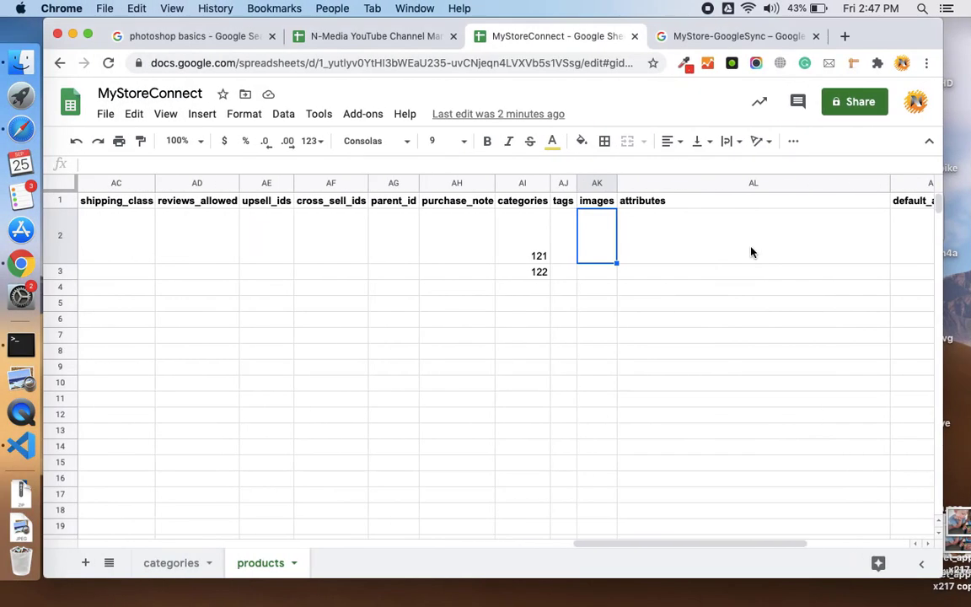
text(1154)
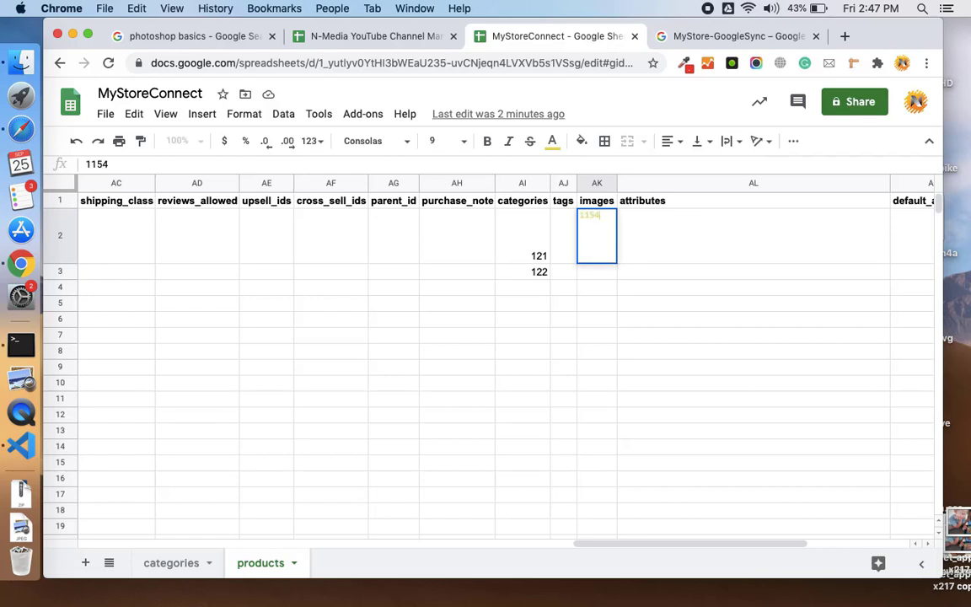
key(Return)
text(1154)
click(597, 235)
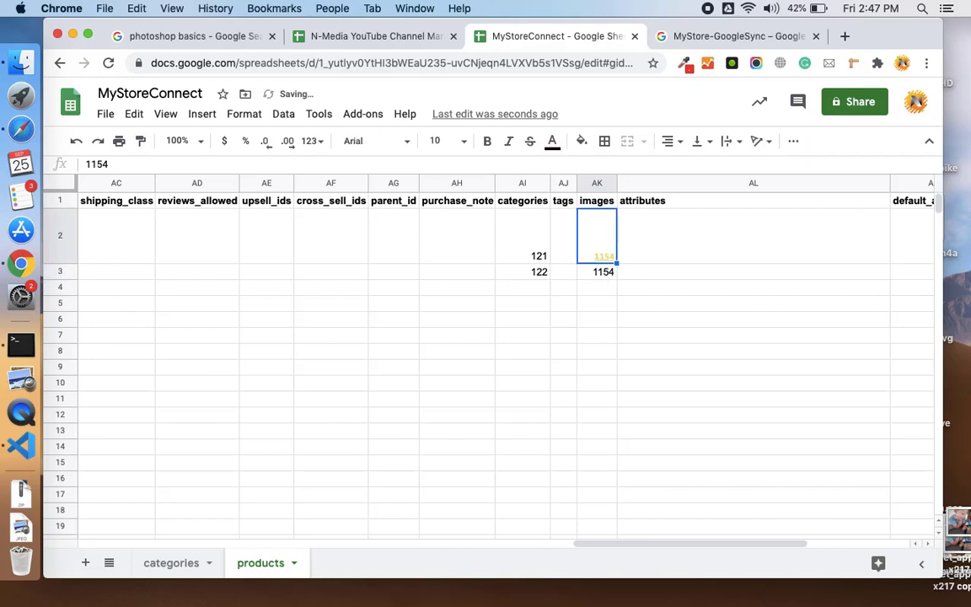
click(596, 272)
key(super+c)
click(597, 235)
key(super+v)
scroll(624, 274, left, 3)
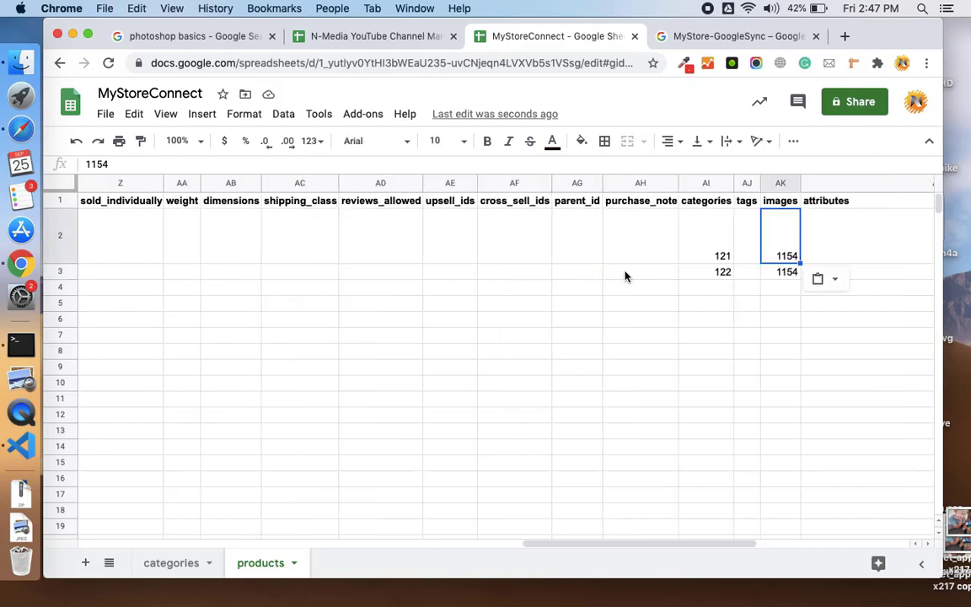
click(752, 235)
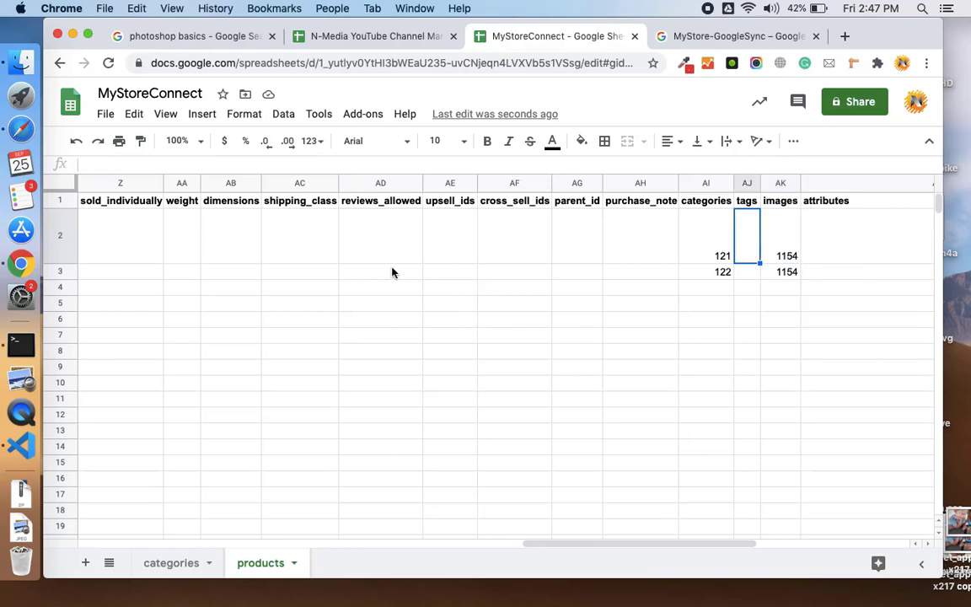
scroll(392, 271, left, 3)
scroll(392, 272, left, 5)
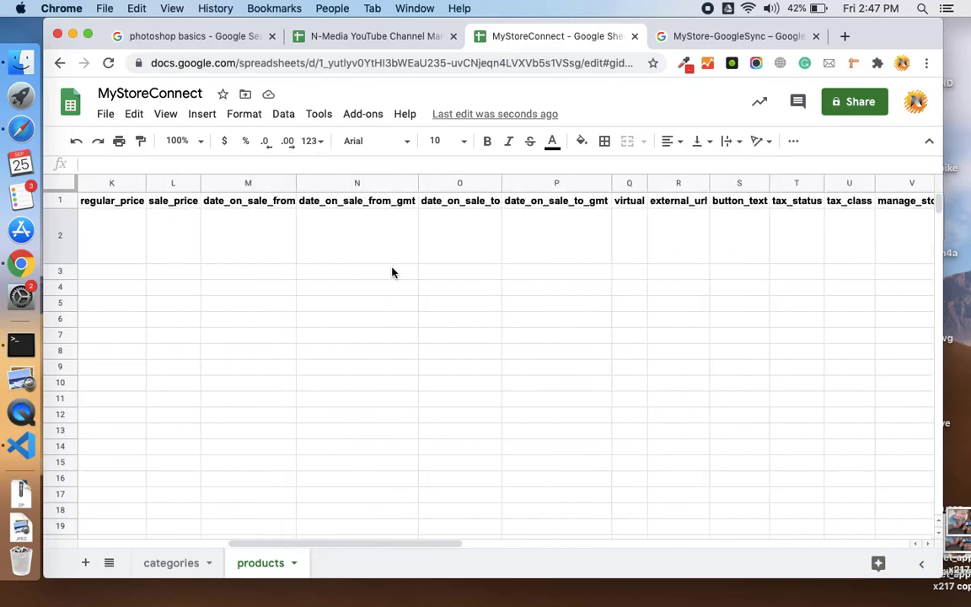
scroll(392, 272, right, 2)
scroll(392, 271, left, 6)
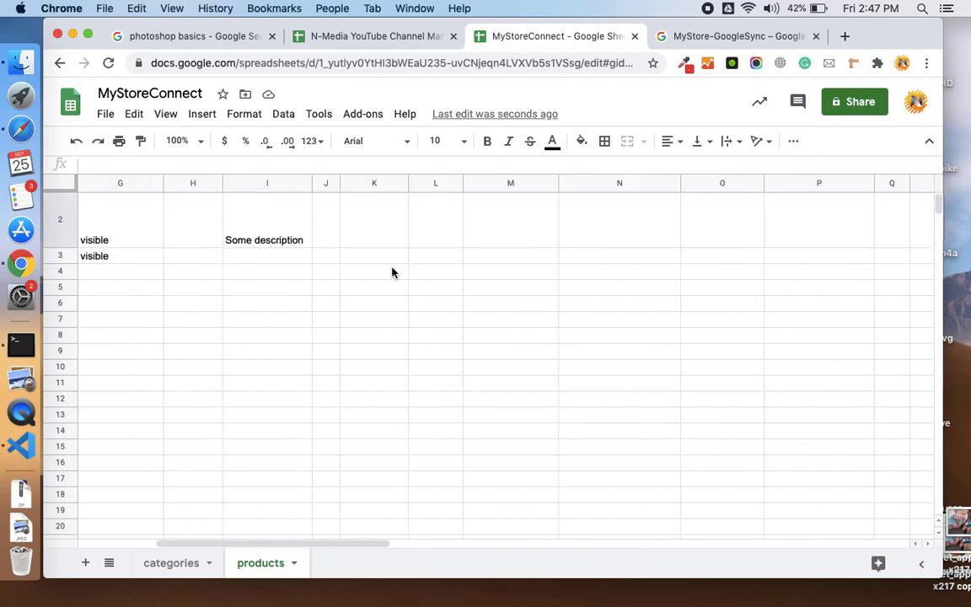
- Set Red Balls' regular price to 200, and Small Shirts' regular price to 100 and sale price to 50
click(330, 258)
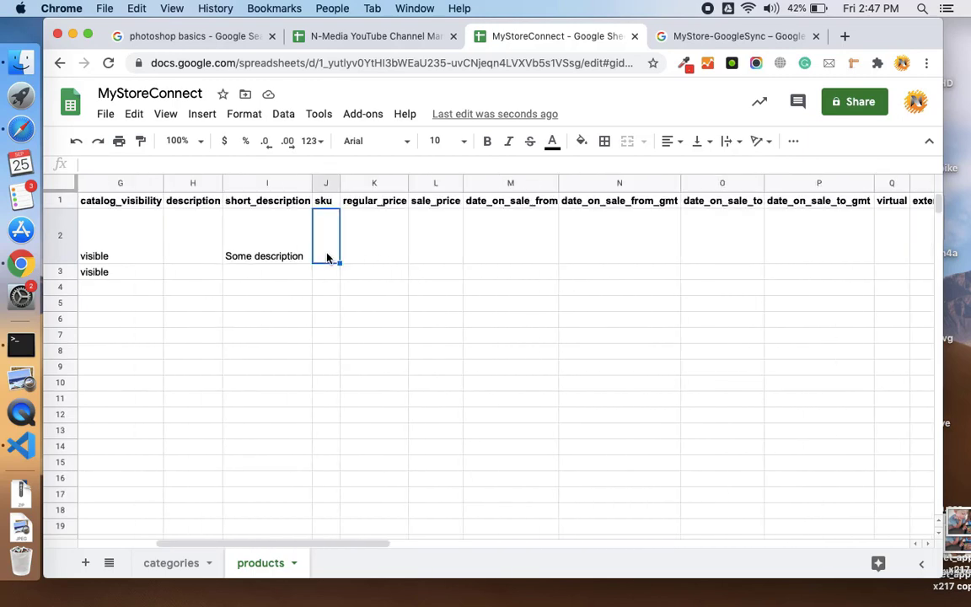
click(381, 252)
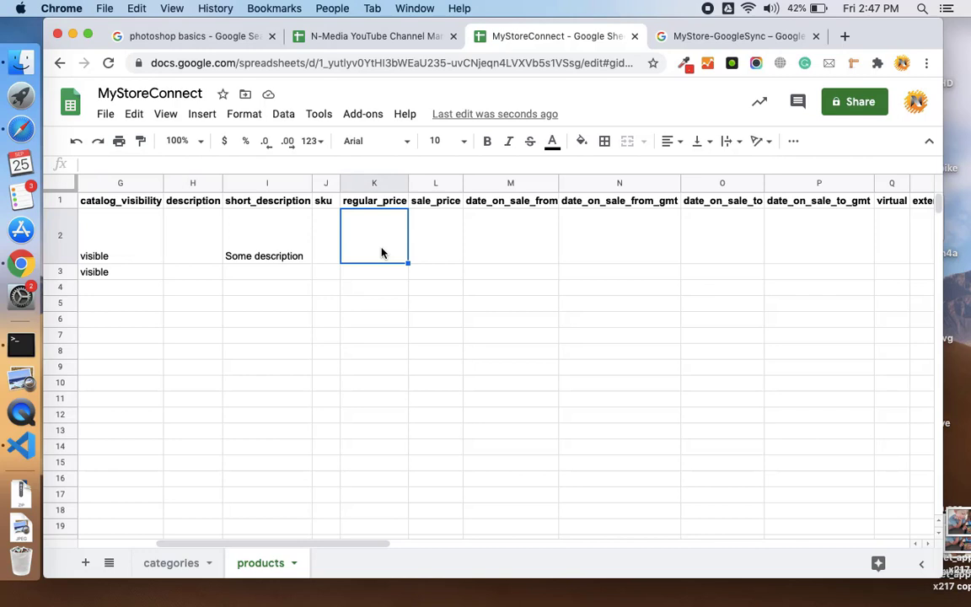
text(200)
key(Tab)
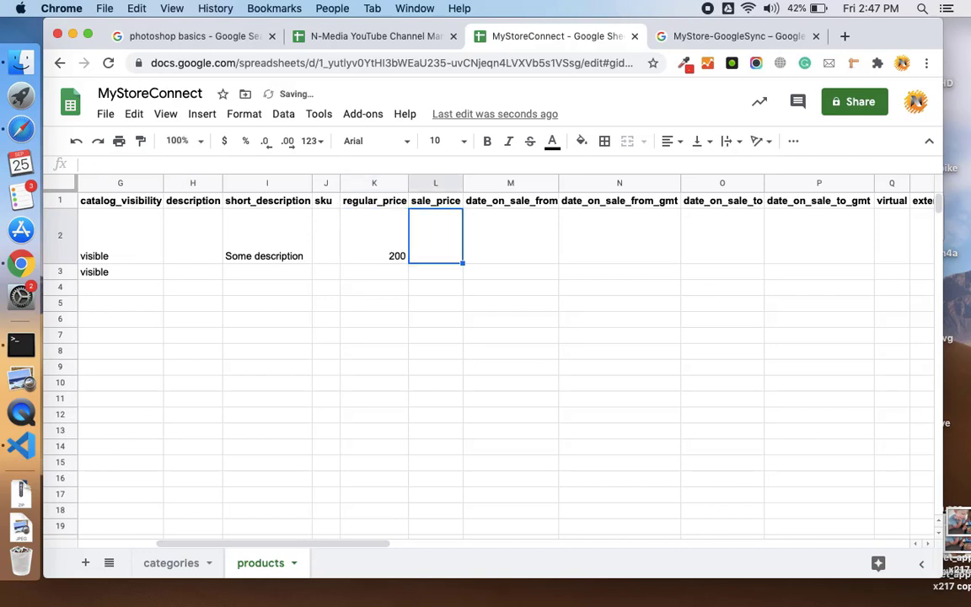
key(Return)
text(100)
key(Tab)
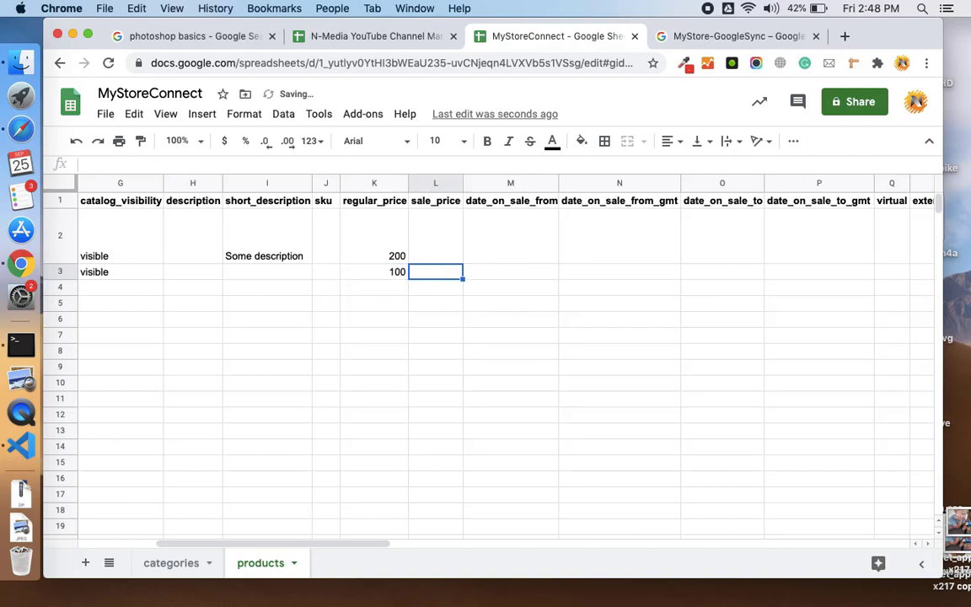
text(50)
key(Tab)
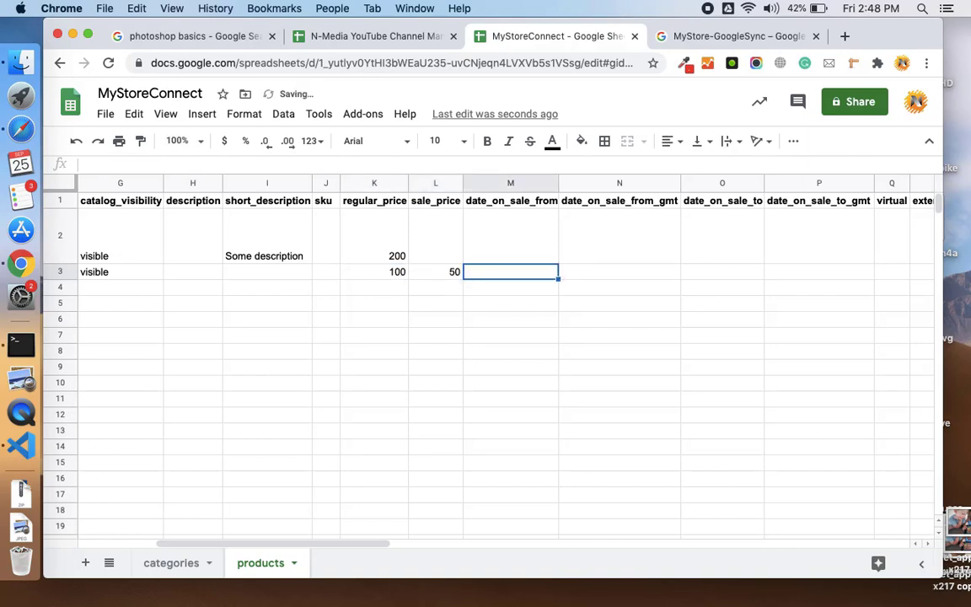
scroll(240, 278, left, 10)
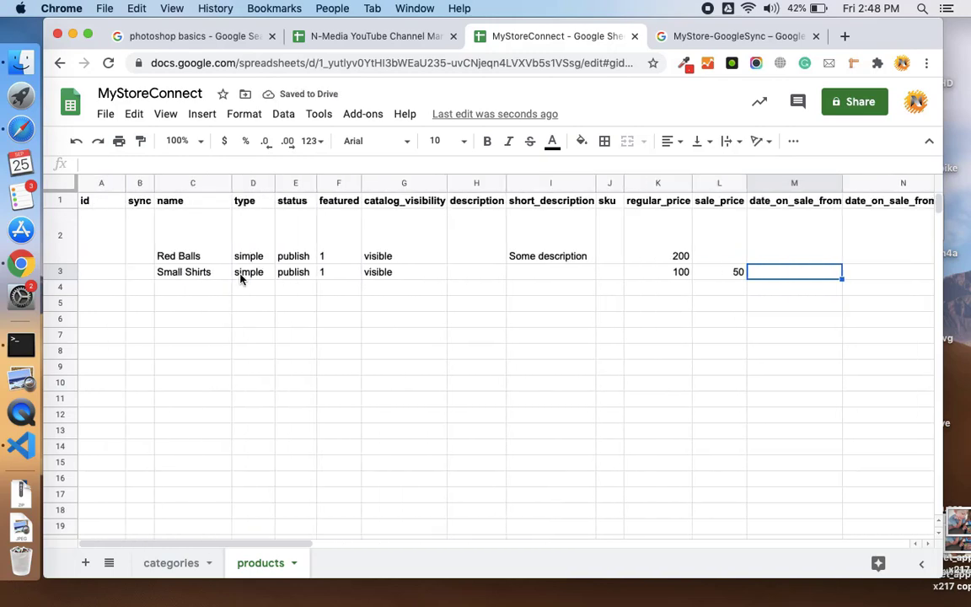
- Run a Products sync on the Google Sync settings page, then view All Products
key(super+Tab)
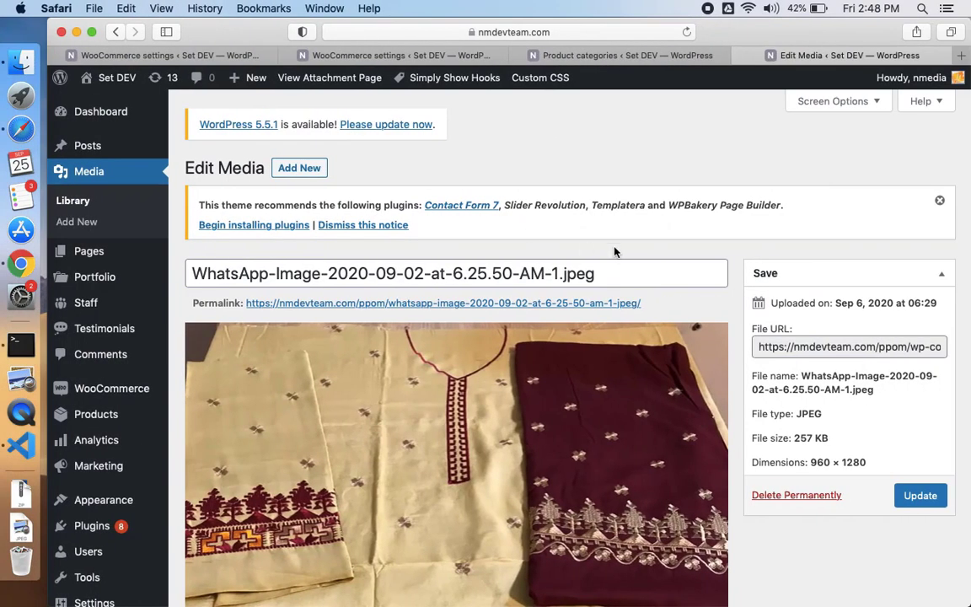
click(468, 55)
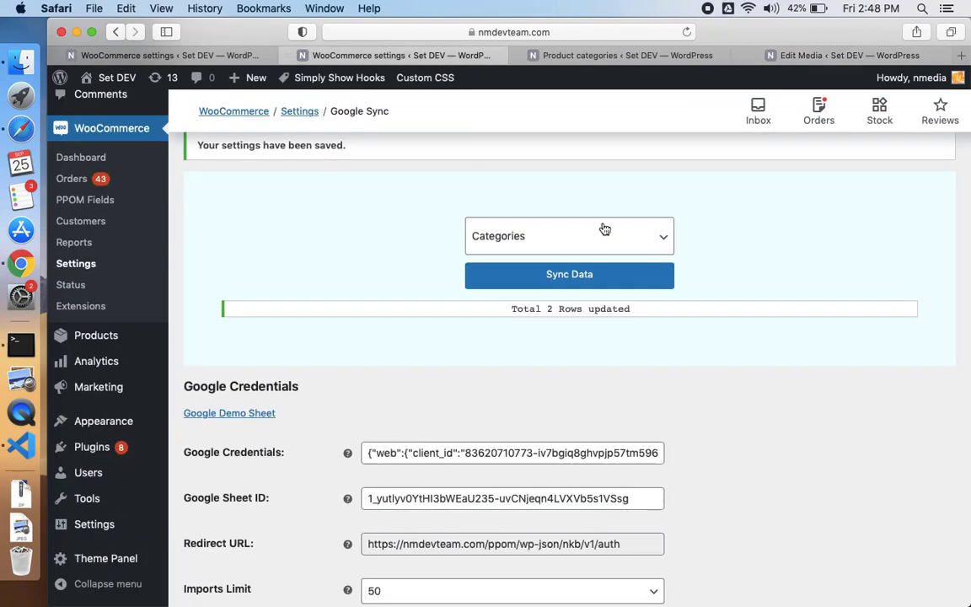
click(574, 245)
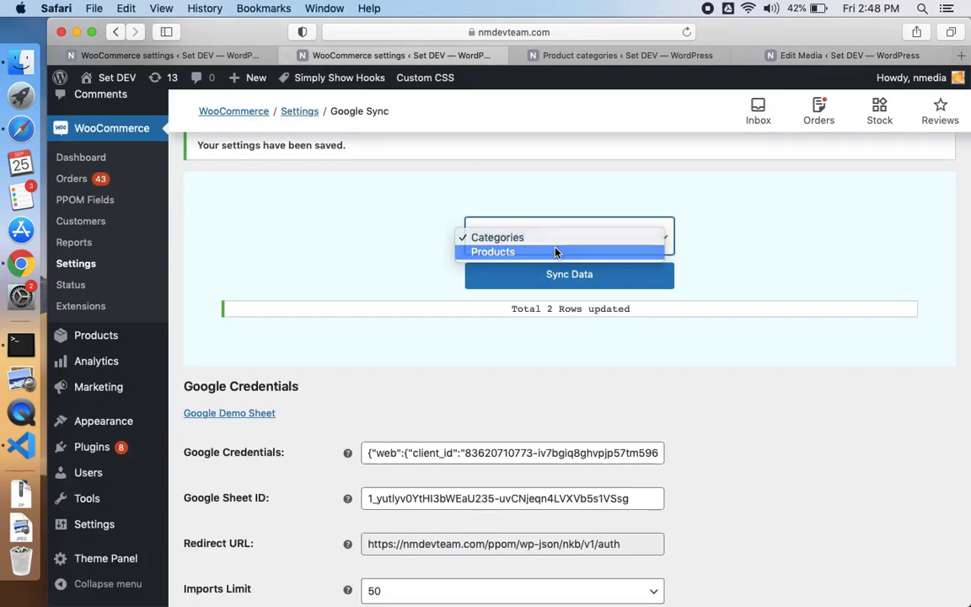
click(548, 251)
scroll(552, 336, down, 2)
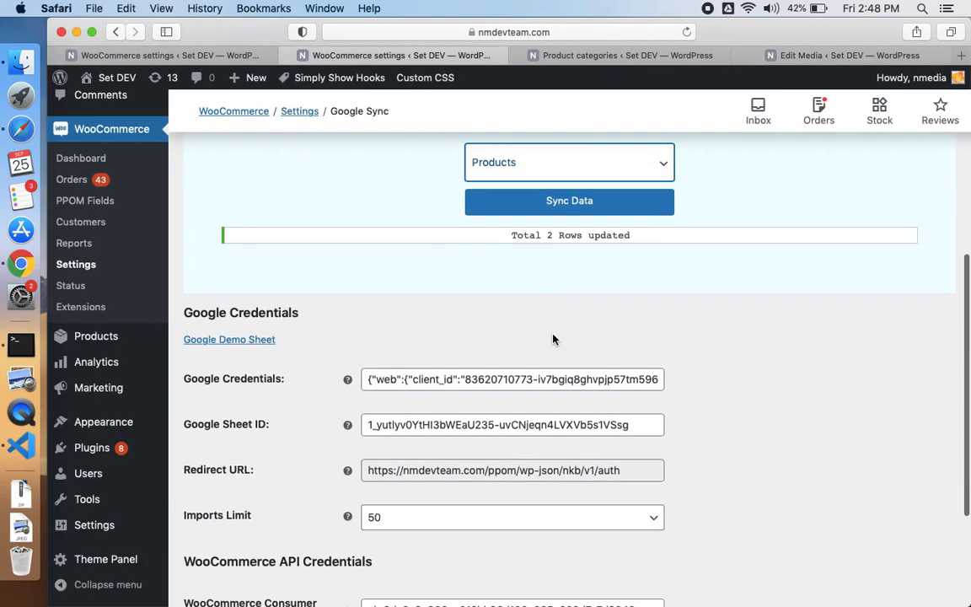
click(550, 201)
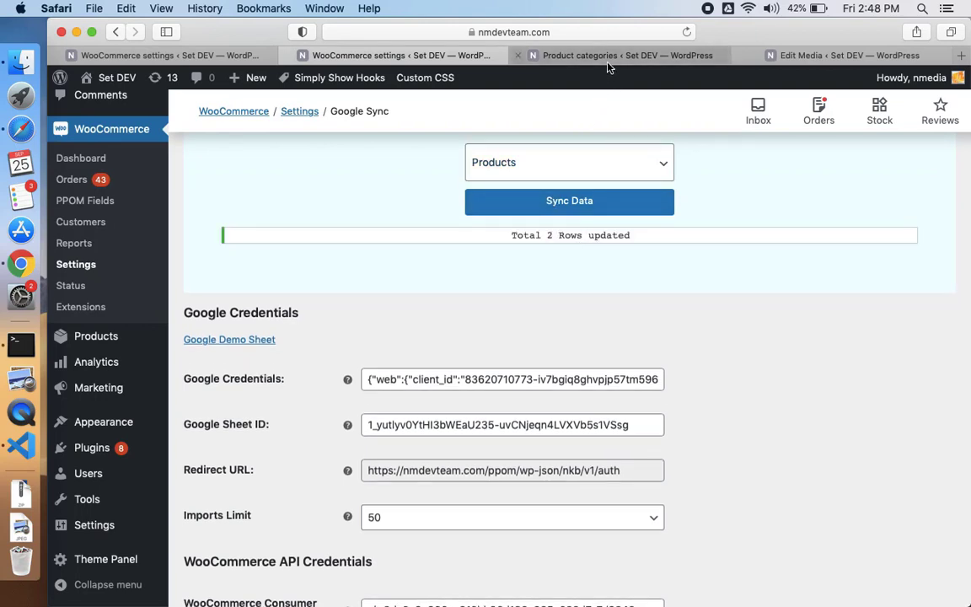
click(546, 56)
click(110, 248)
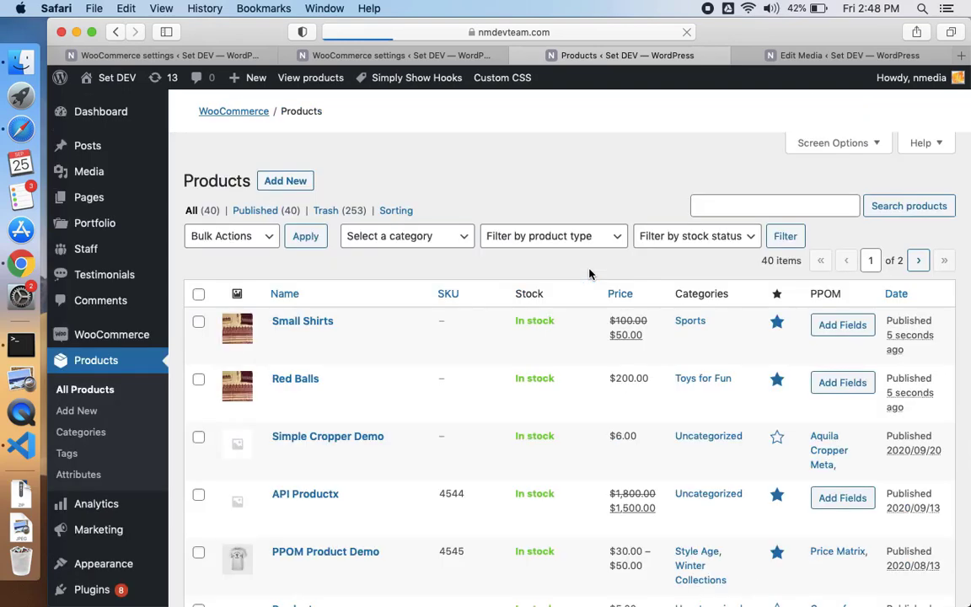
scroll(586, 272, down, 5)
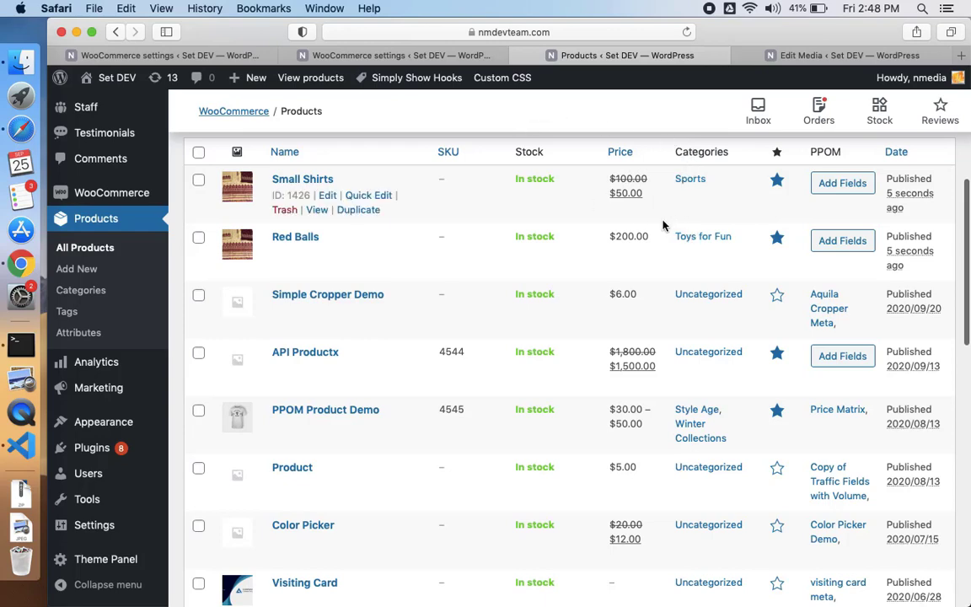
key(ctrl+Left)
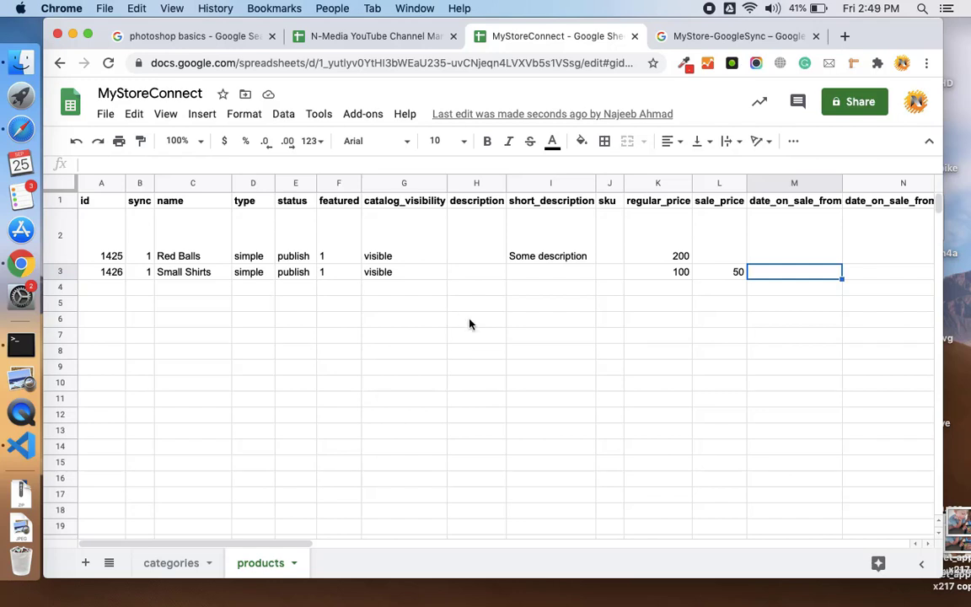
key(ctrl+Right)
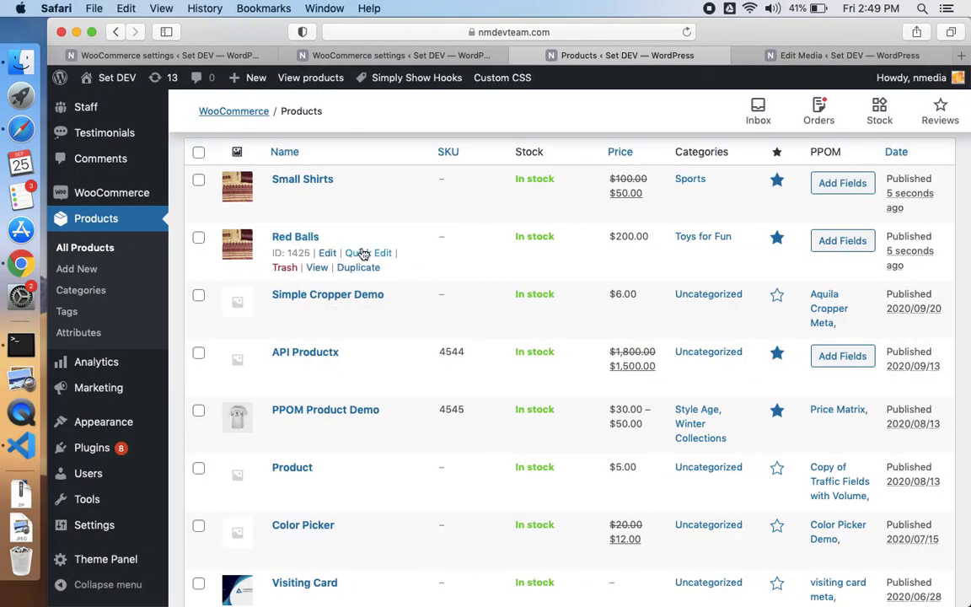
- Quick-edit Red Balls to change its price from 200 to 300, then verify the sheet shows 300
click(362, 253)
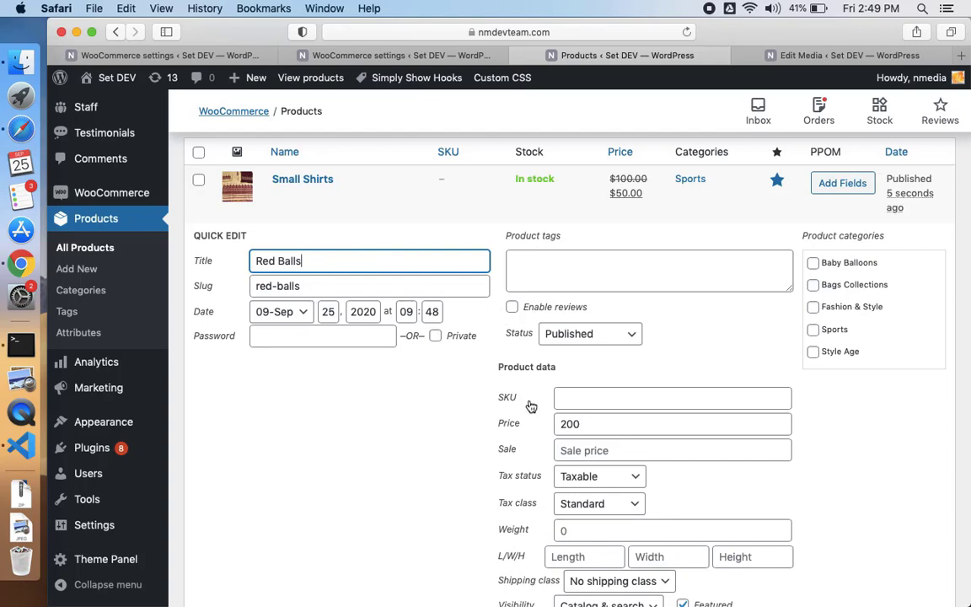
click(588, 425)
double_click(589, 424)
text(300)
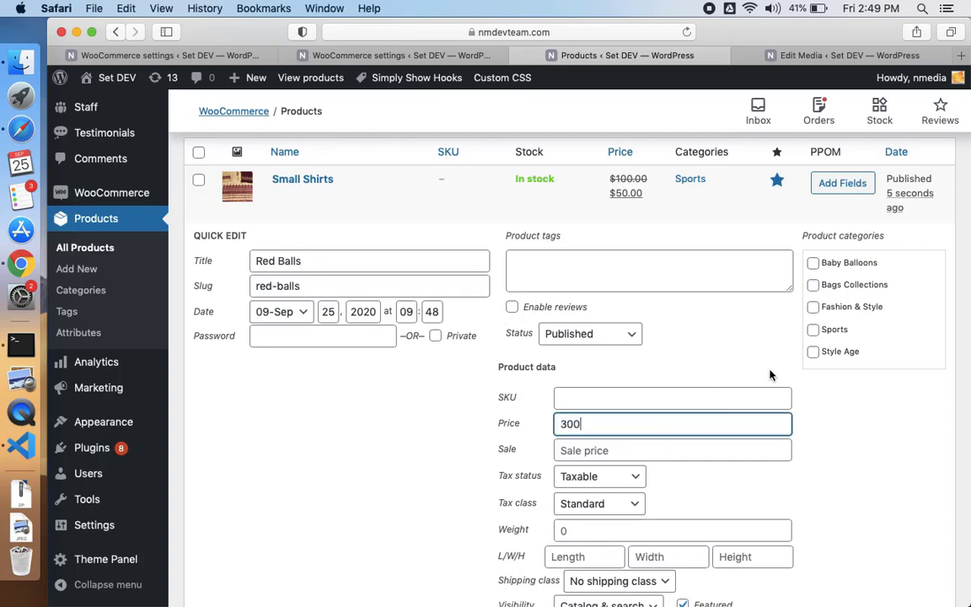
scroll(770, 375, down, 5)
click(919, 448)
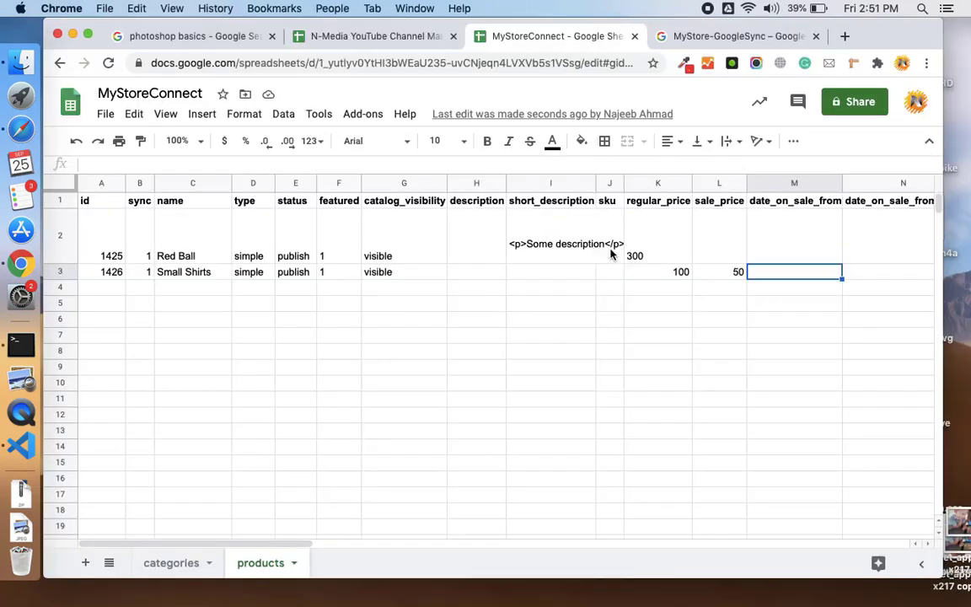
click(663, 255)
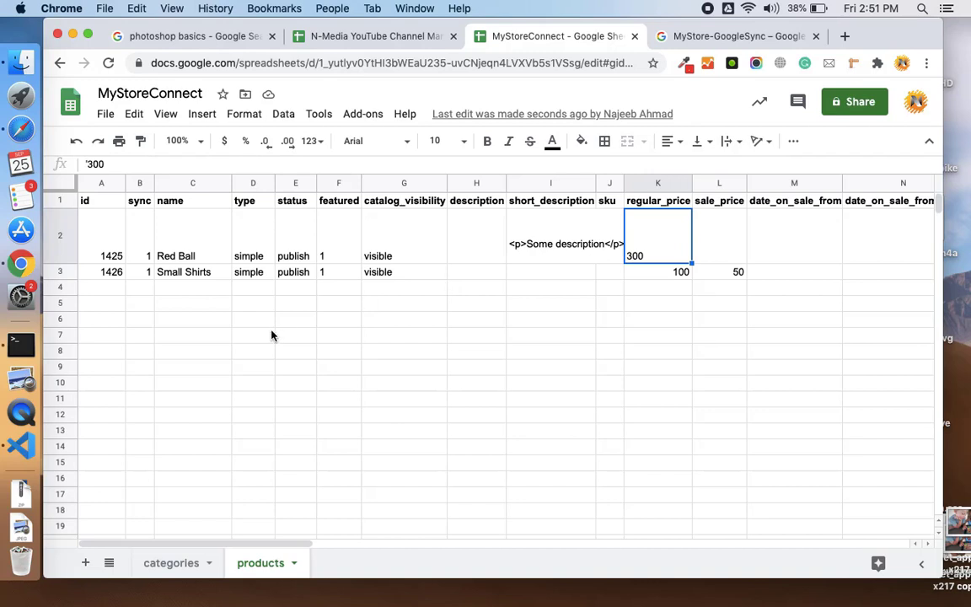
scroll(234, 336, down, 3)
scroll(234, 336, up, 3)
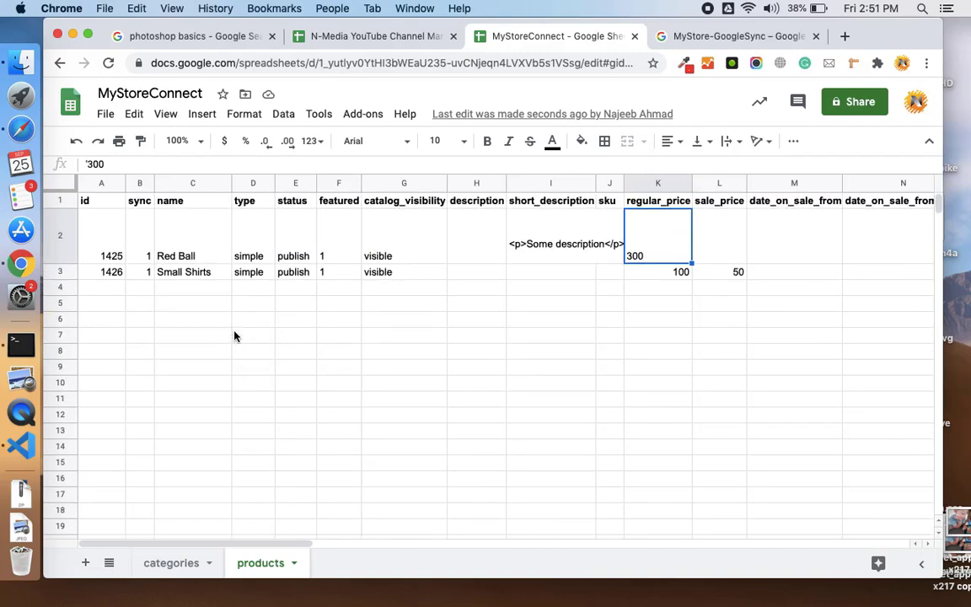
click(212, 289)
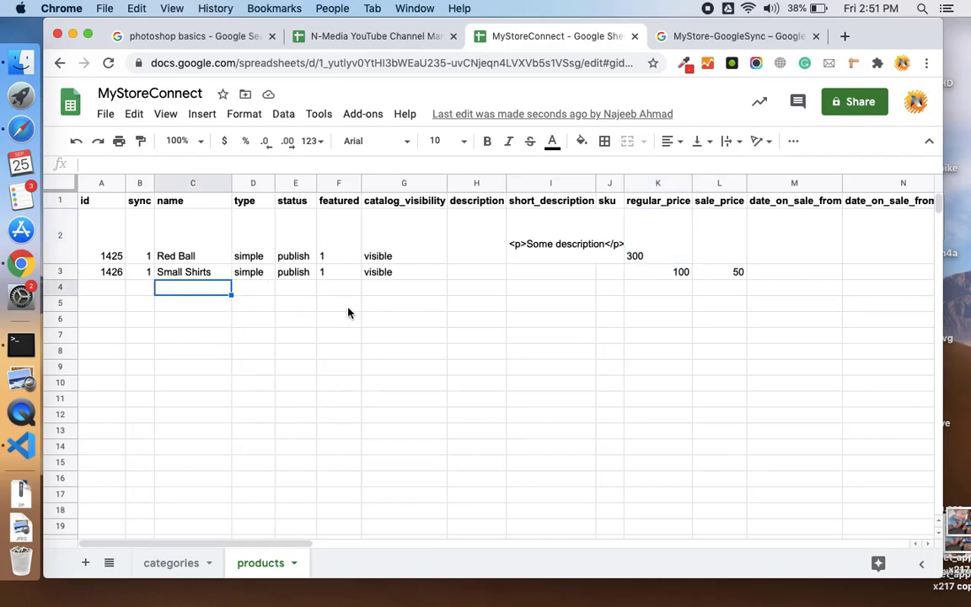